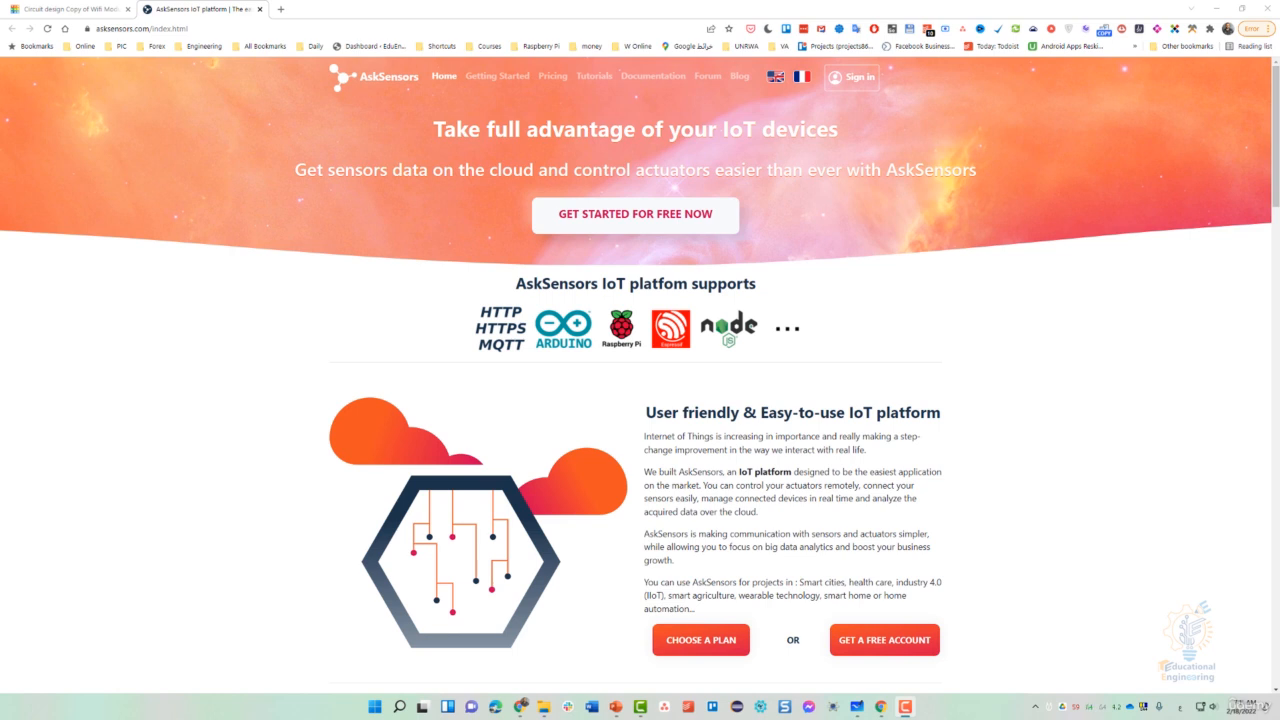
# - Go from the homepage to Pricing, review the FREE plan's 2-device limit, and subscribe to it
pyautogui.click(609, 215)
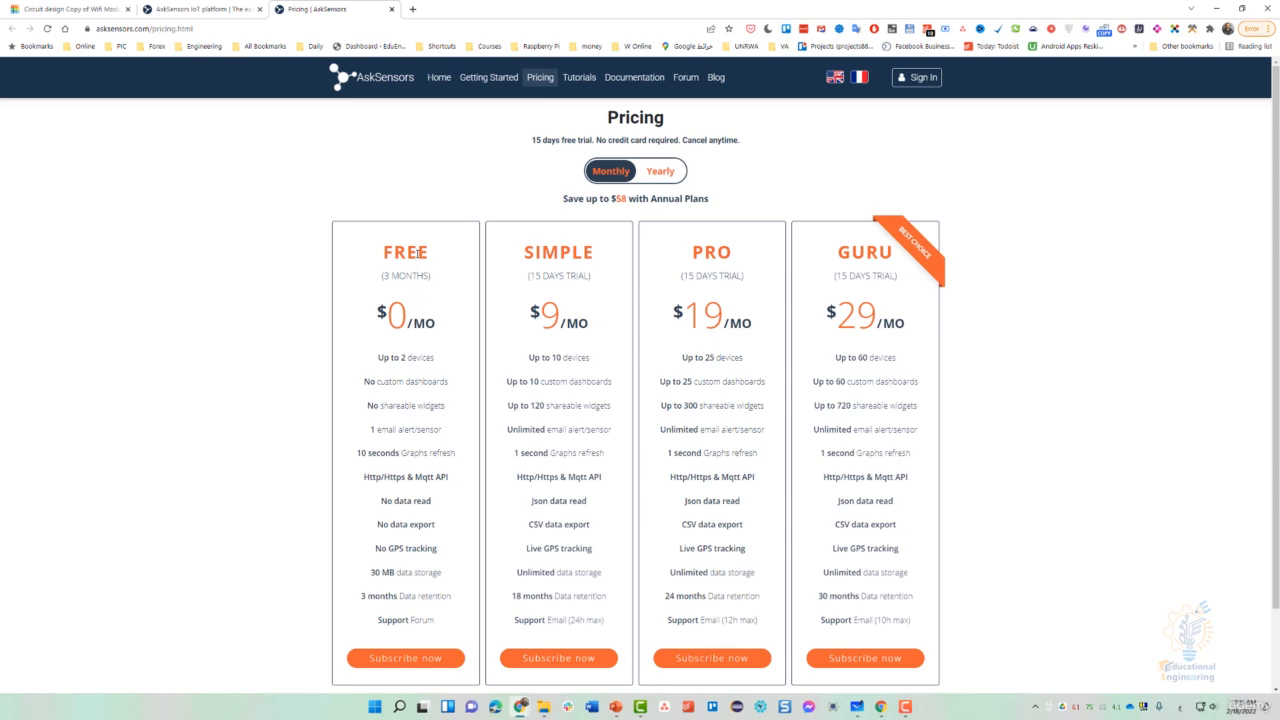
pyautogui.doubleClick(408, 252)
pyautogui.click(309, 311)
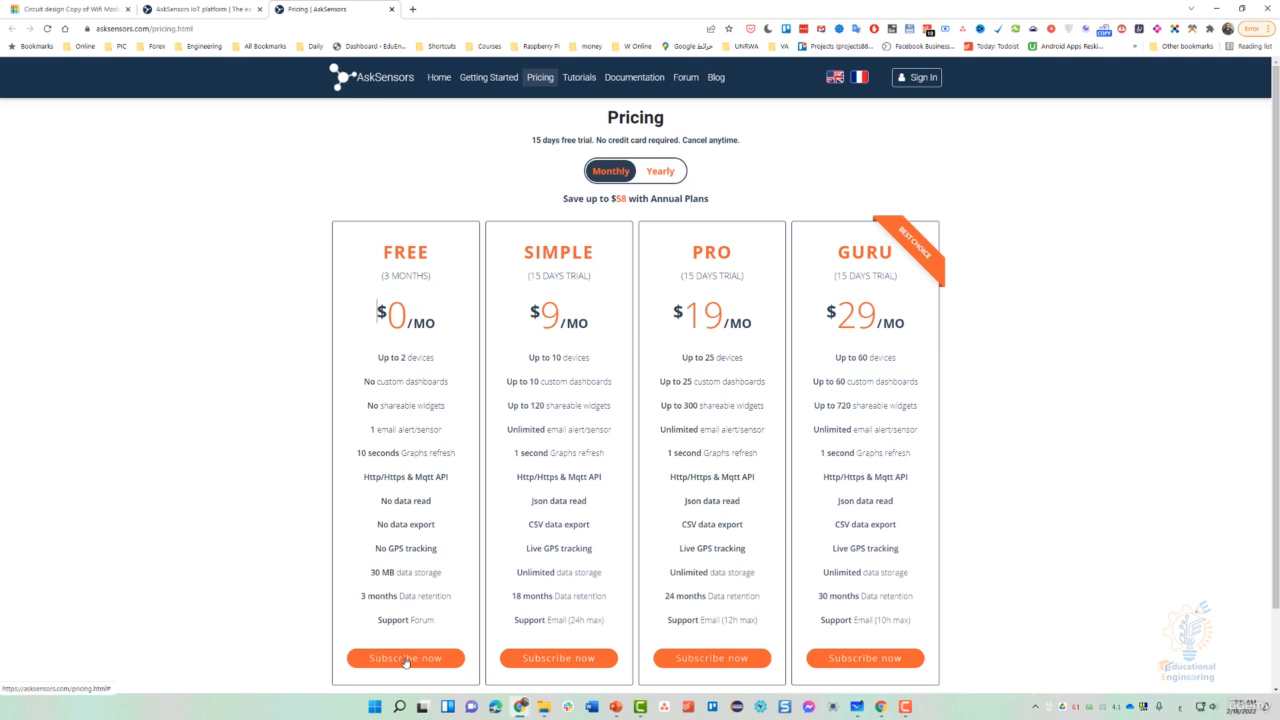
pyautogui.moveTo(437, 359); pyautogui.dragTo(389, 357)
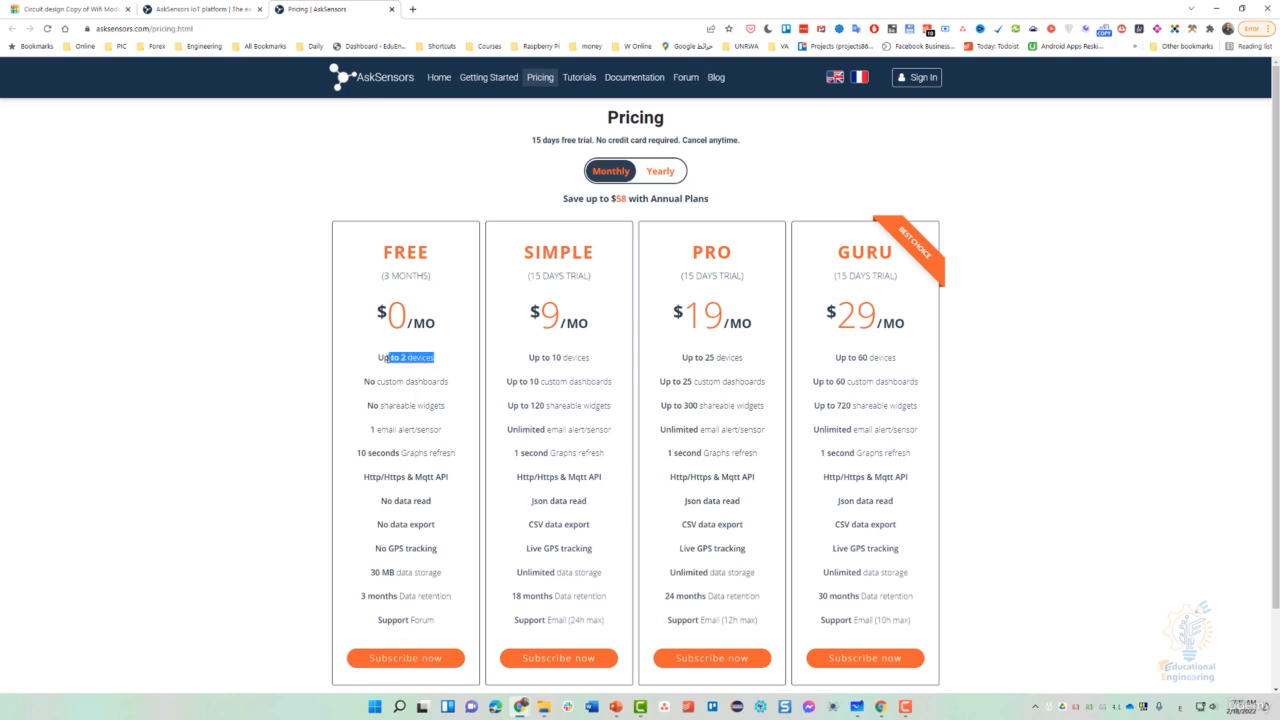
pyautogui.click(389, 357)
pyautogui.click(407, 662)
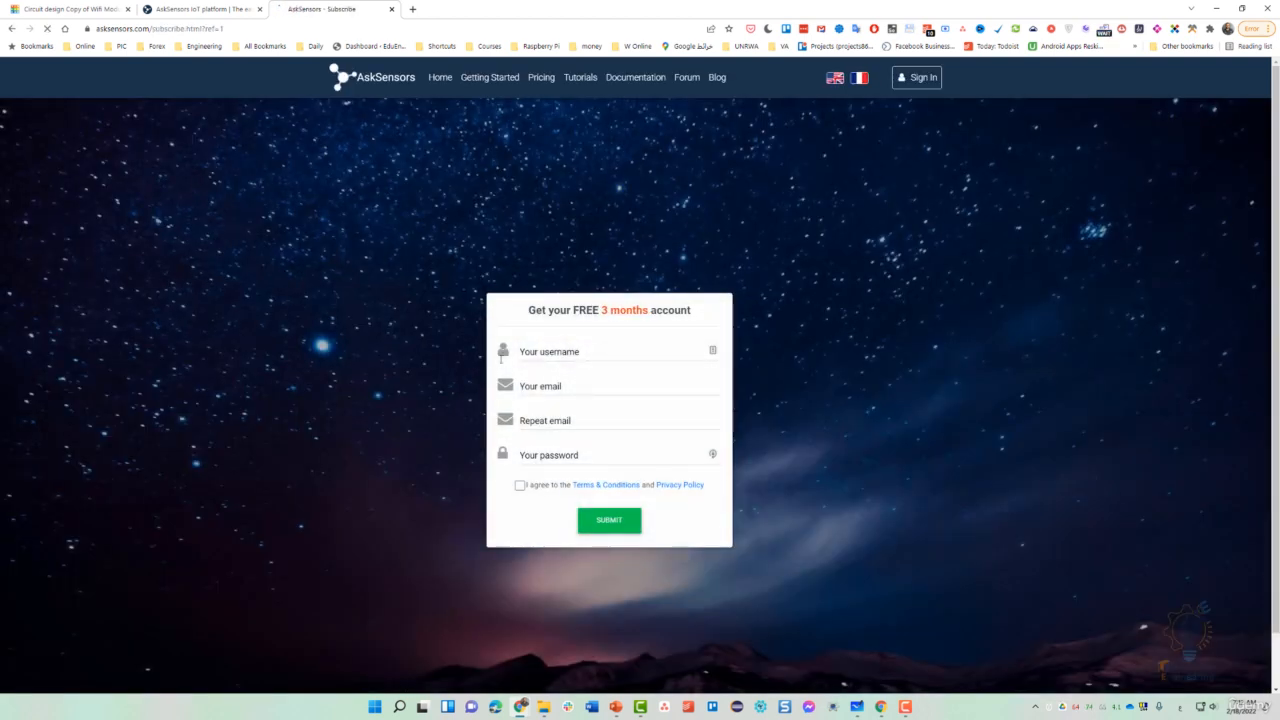
# - Enter the account username in English and fill both email fields with the suggested address
pyautogui.click(541, 352)
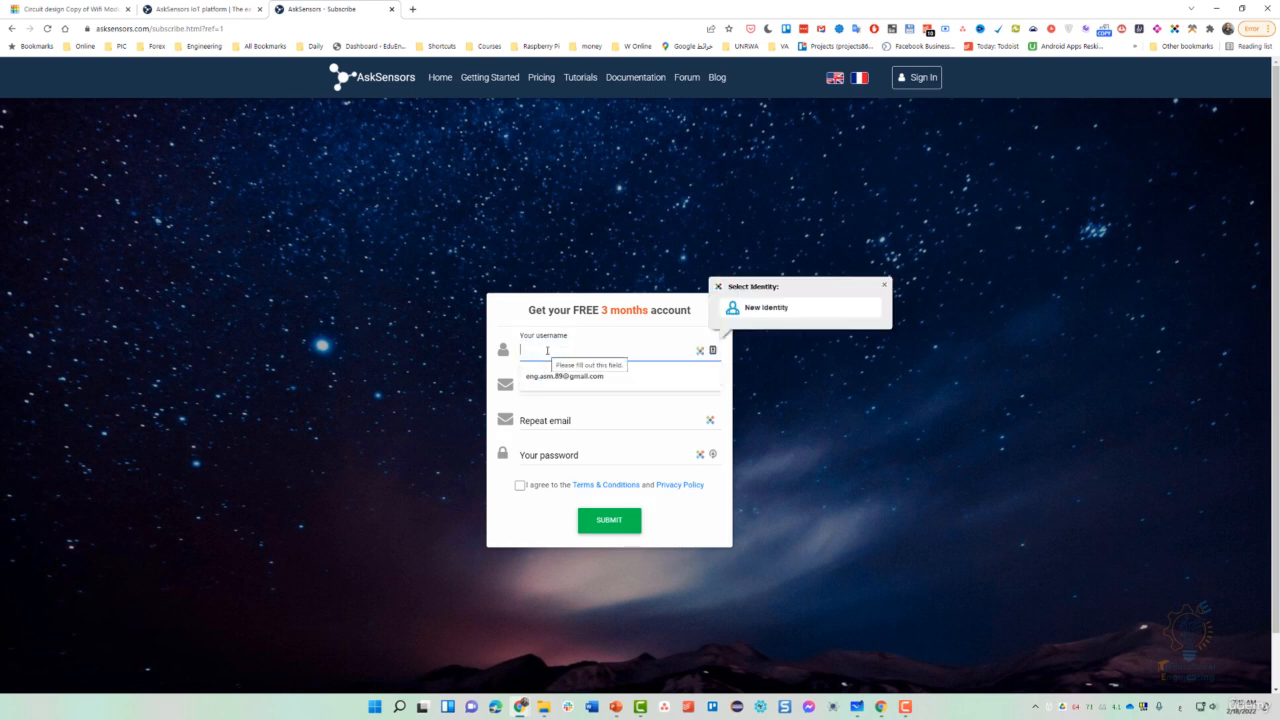
pyautogui.write('شسة')
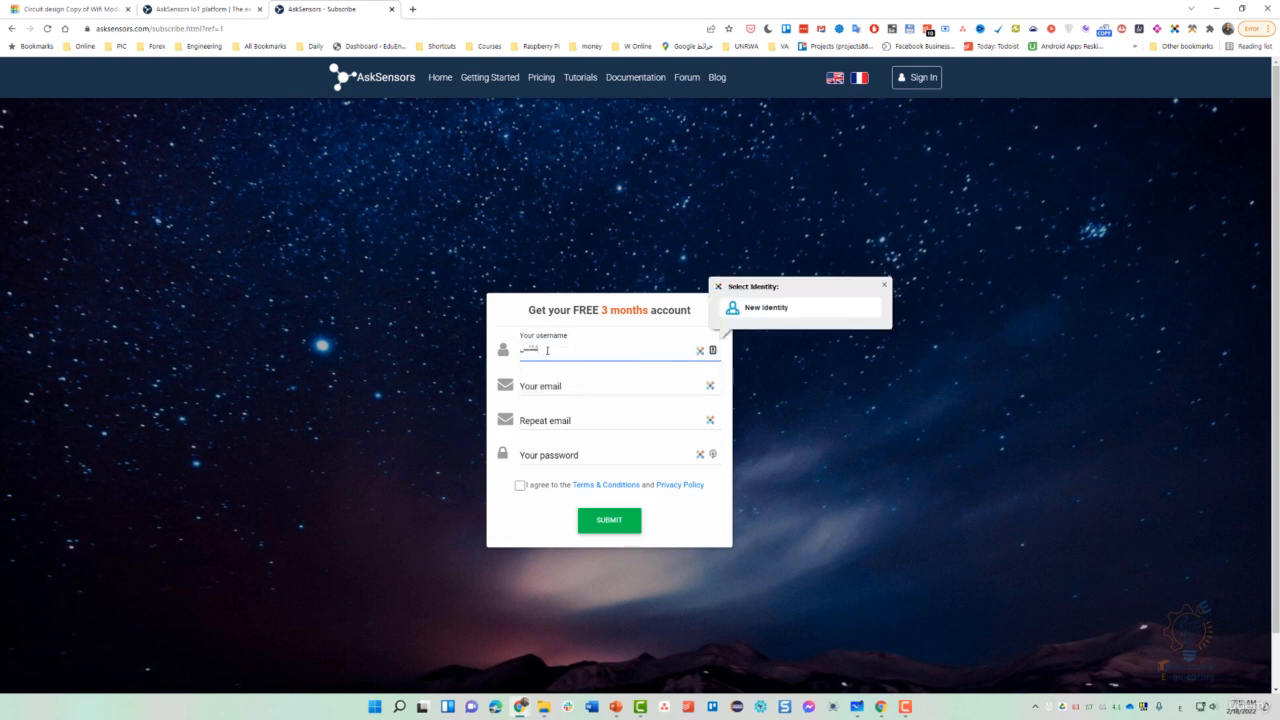
pyautogui.press('BackSpace')
pyautogui.press('BackSpace')
pyautogui.press('BackSpace')
pyautogui.press('super+space')
pyautogui.write('engasm89')
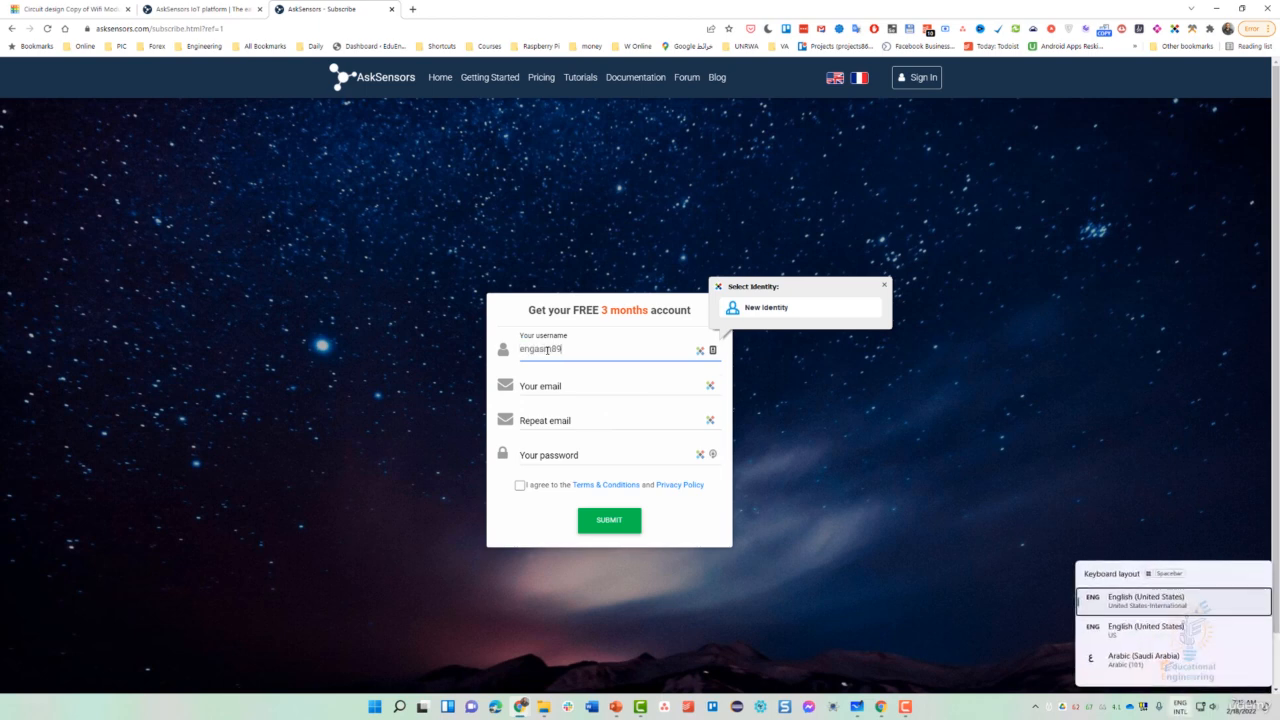
pyautogui.click(542, 386)
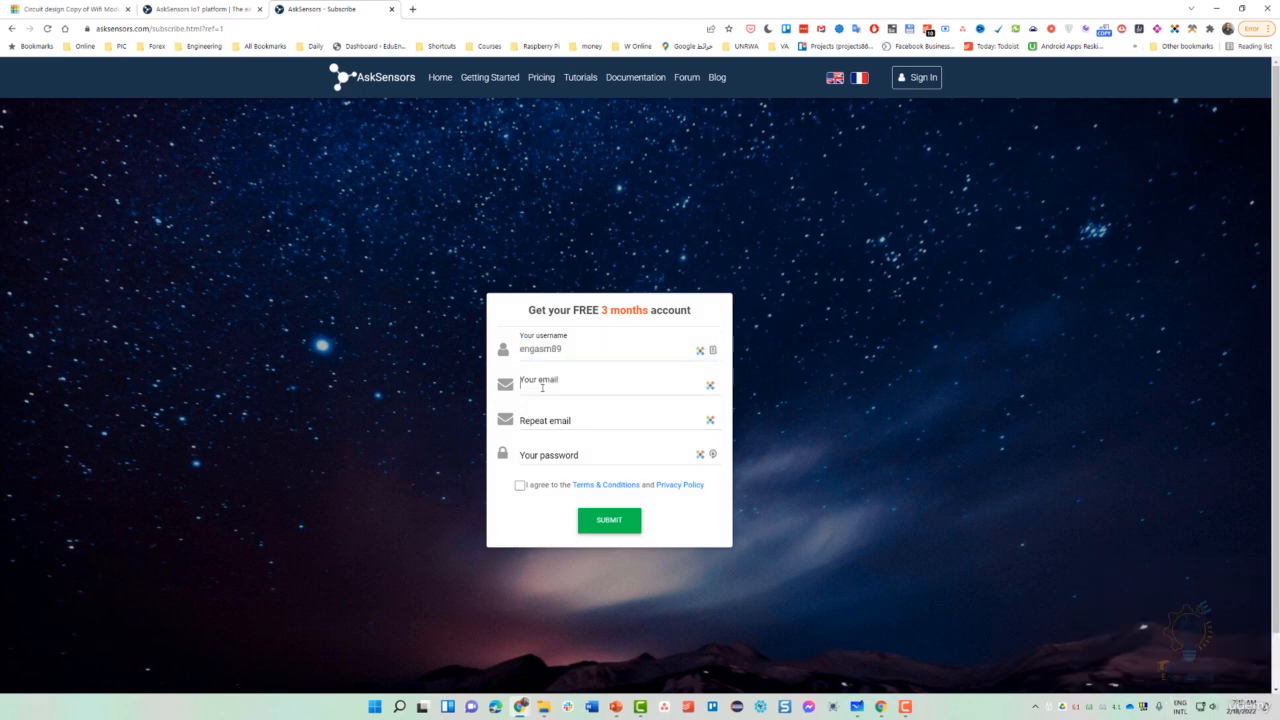
pyautogui.click(560, 411)
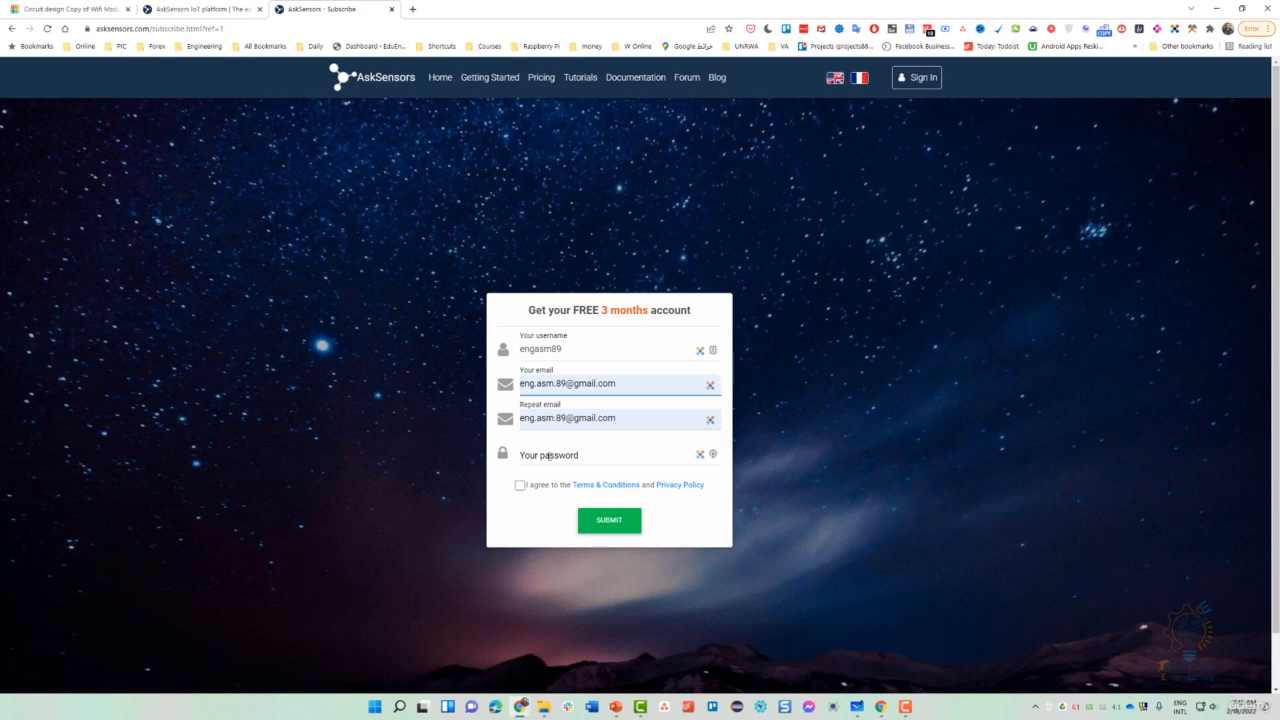
# - Accept a generated password, agree to the terms, and submit the registration form
pyautogui.click(549, 458)
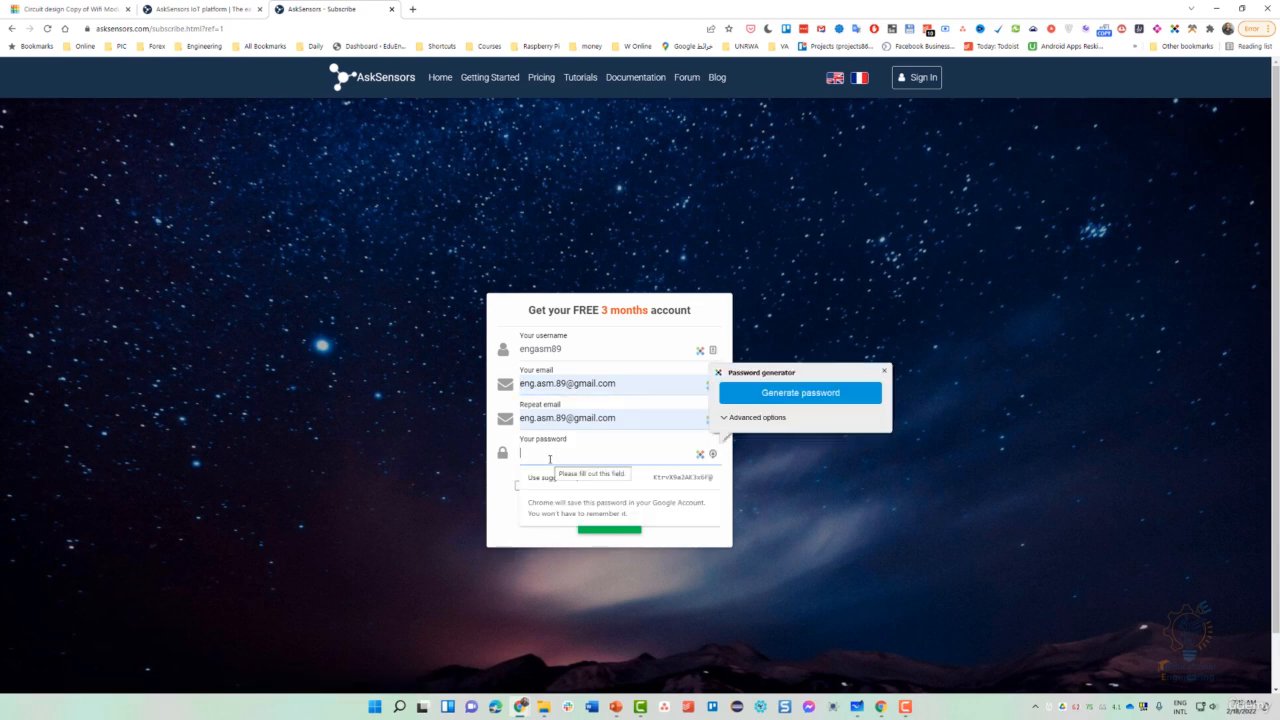
pyautogui.click(786, 395)
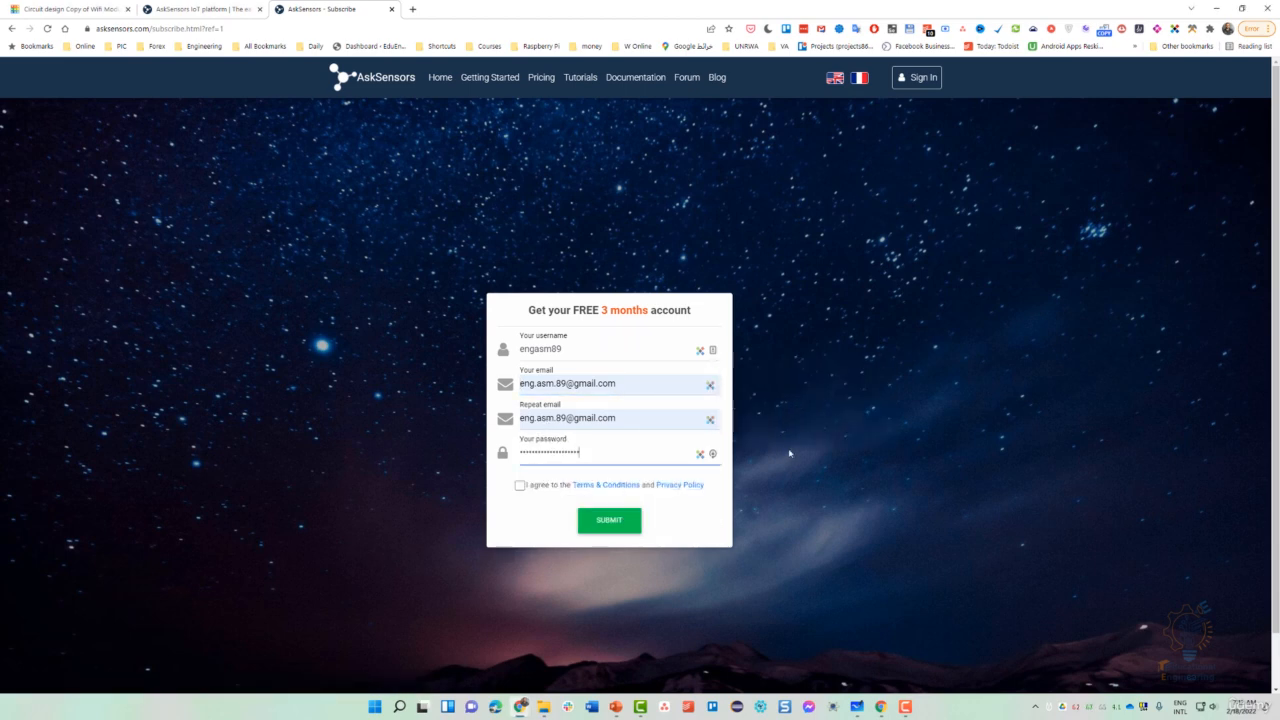
pyautogui.click(519, 486)
pyautogui.click(595, 526)
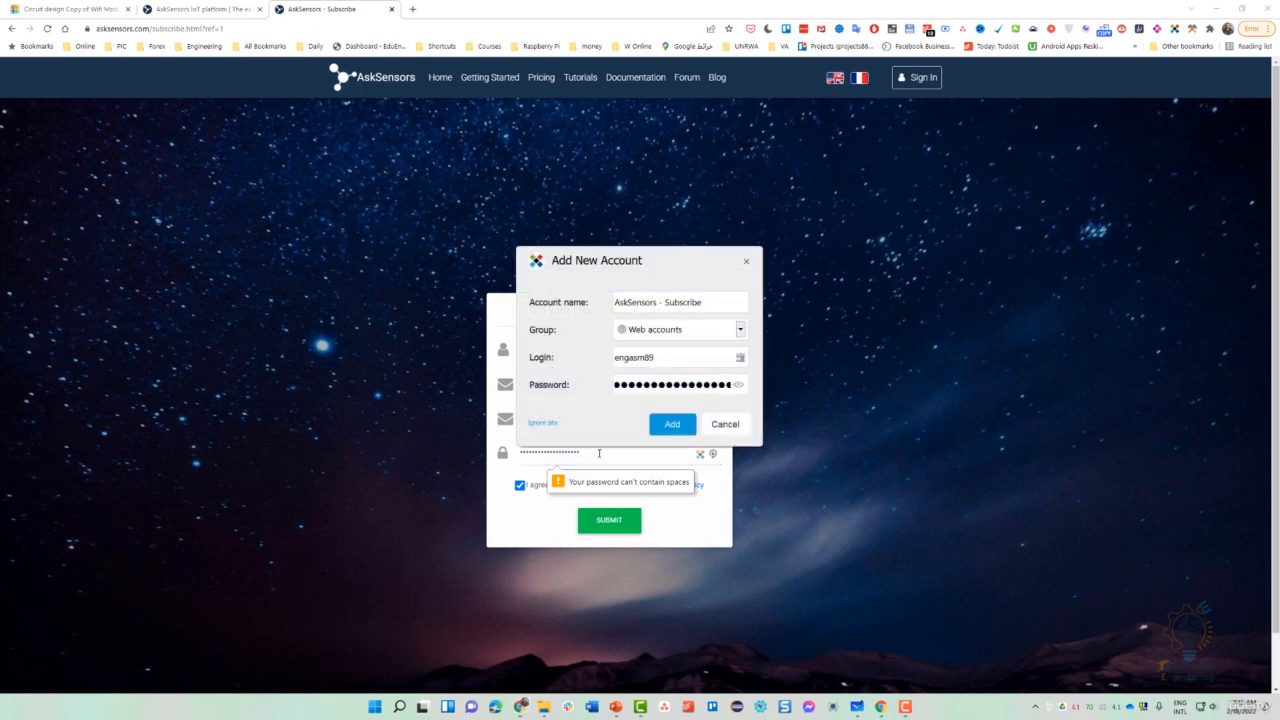
# - Replace the rejected password, resubmit the form, and handle the browser's password prompts
pyautogui.doubleClick(542, 453)
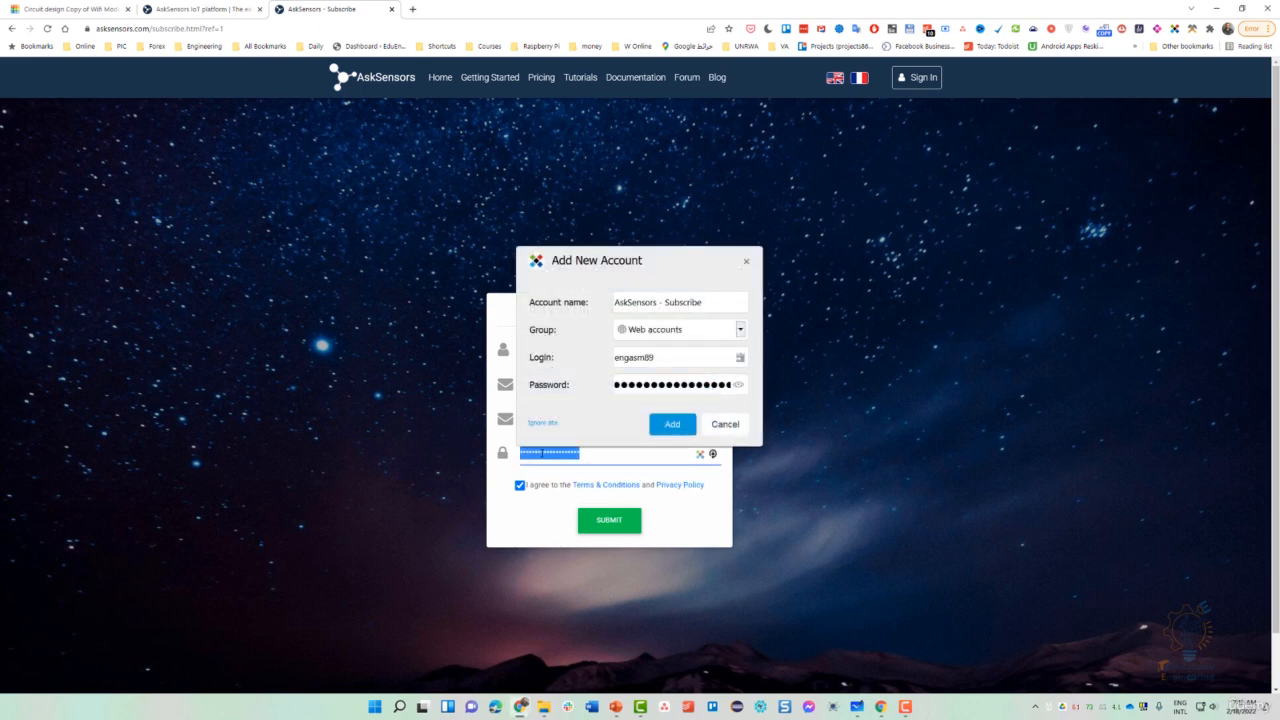
pyautogui.write('*********')
pyautogui.click(586, 524)
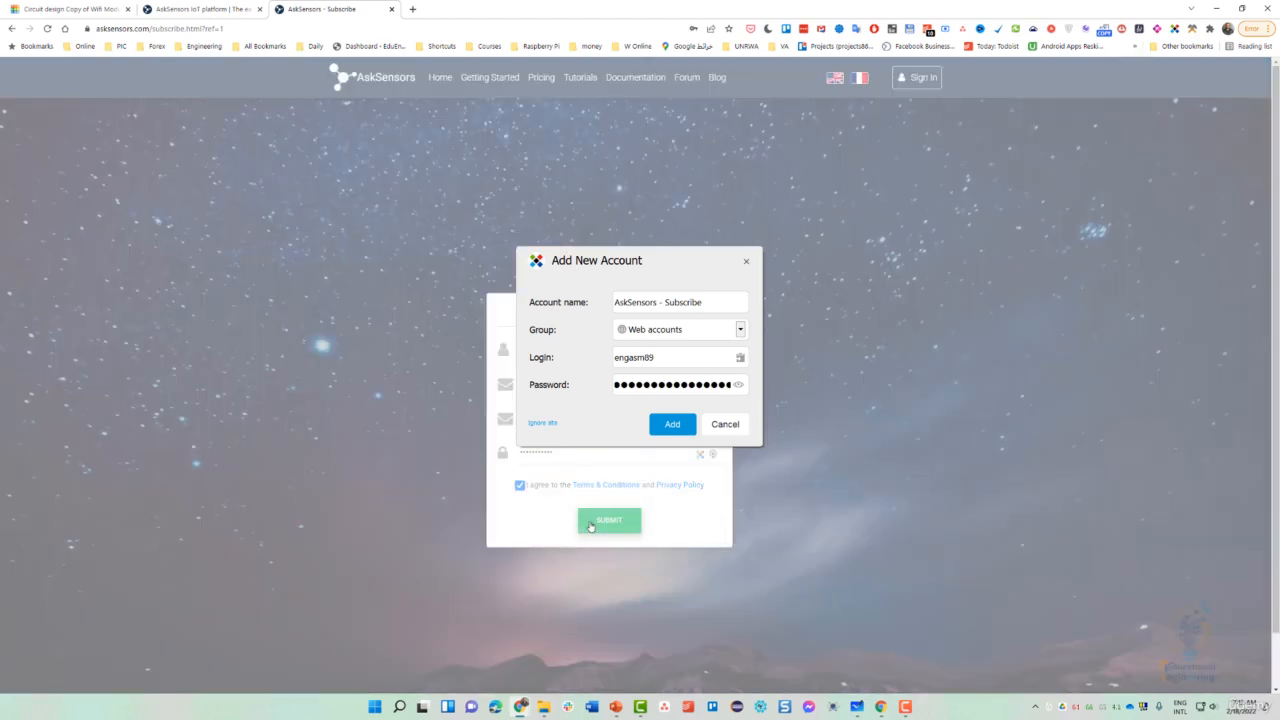
pyautogui.click(721, 429)
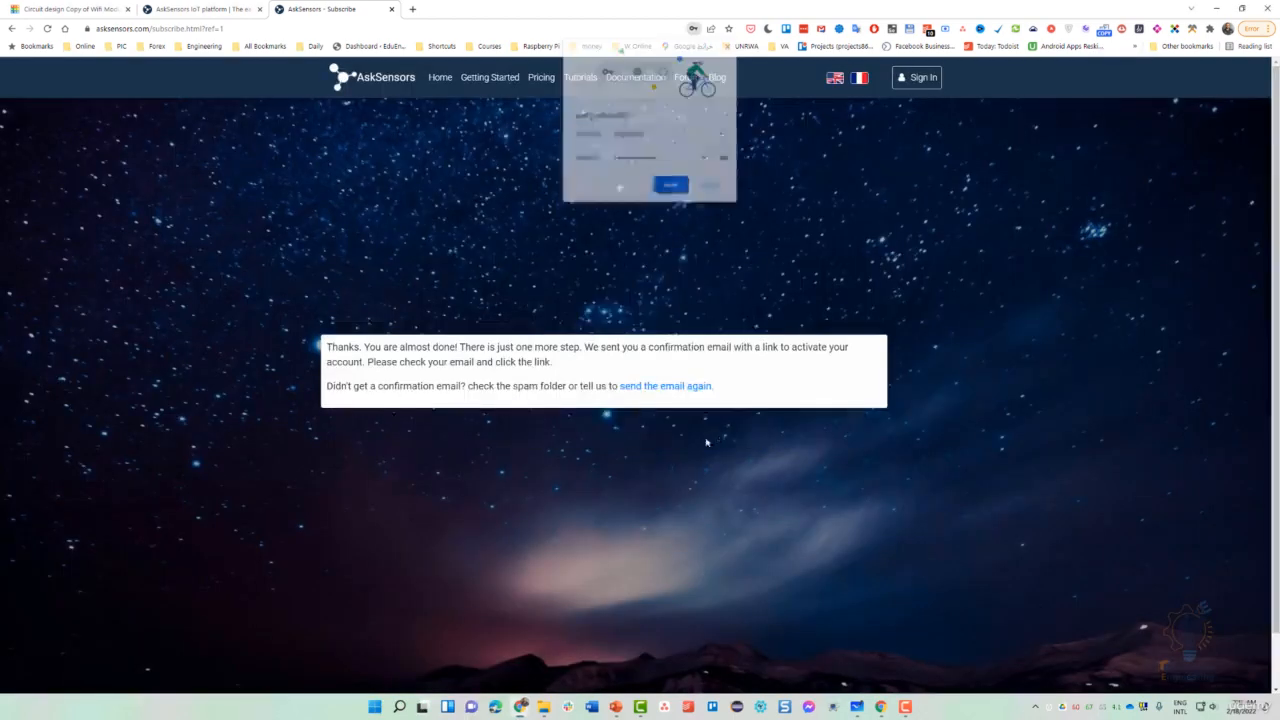
pyautogui.click(671, 187)
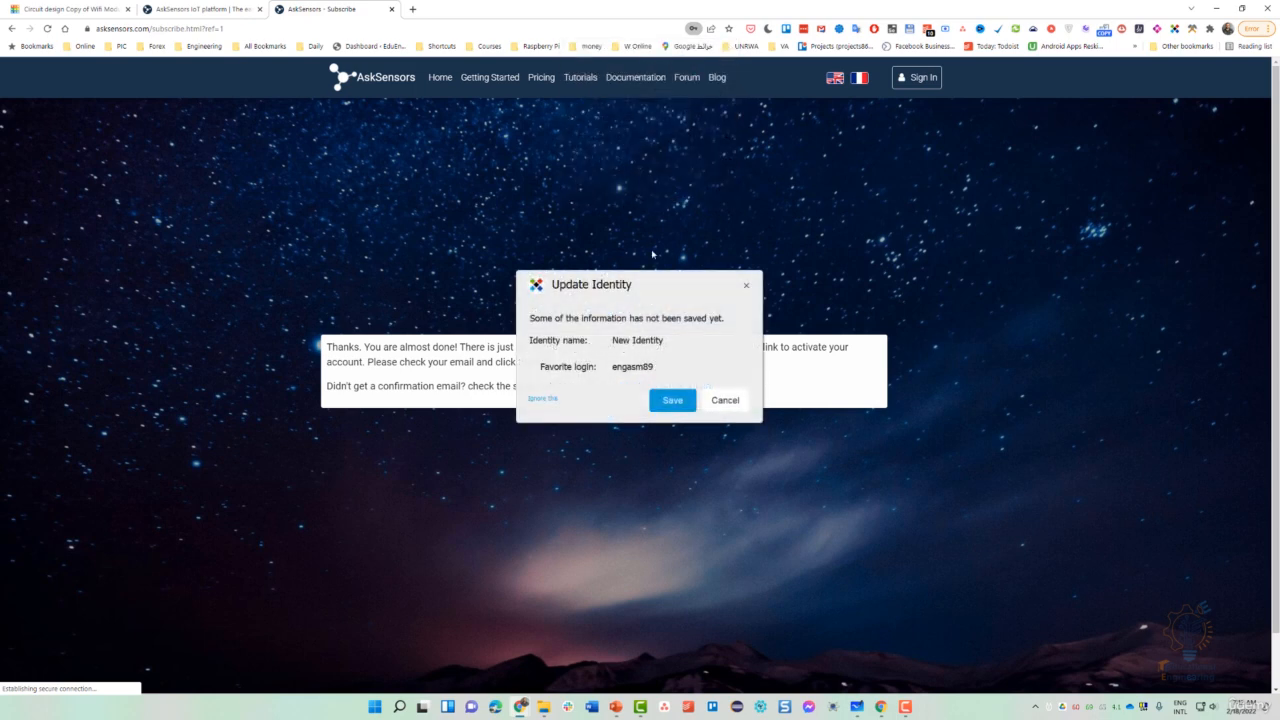
pyautogui.click(688, 401)
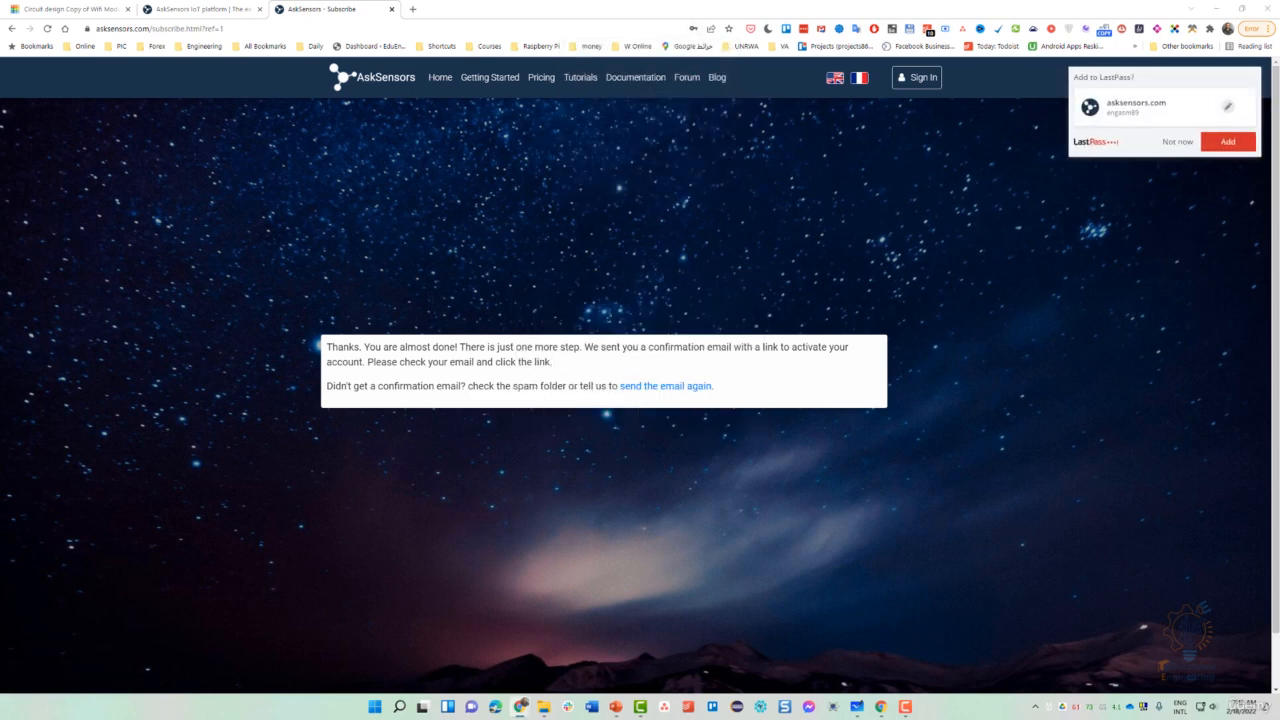
# - Add the new AskSensors login to LastPass
pyautogui.click(1214, 147)
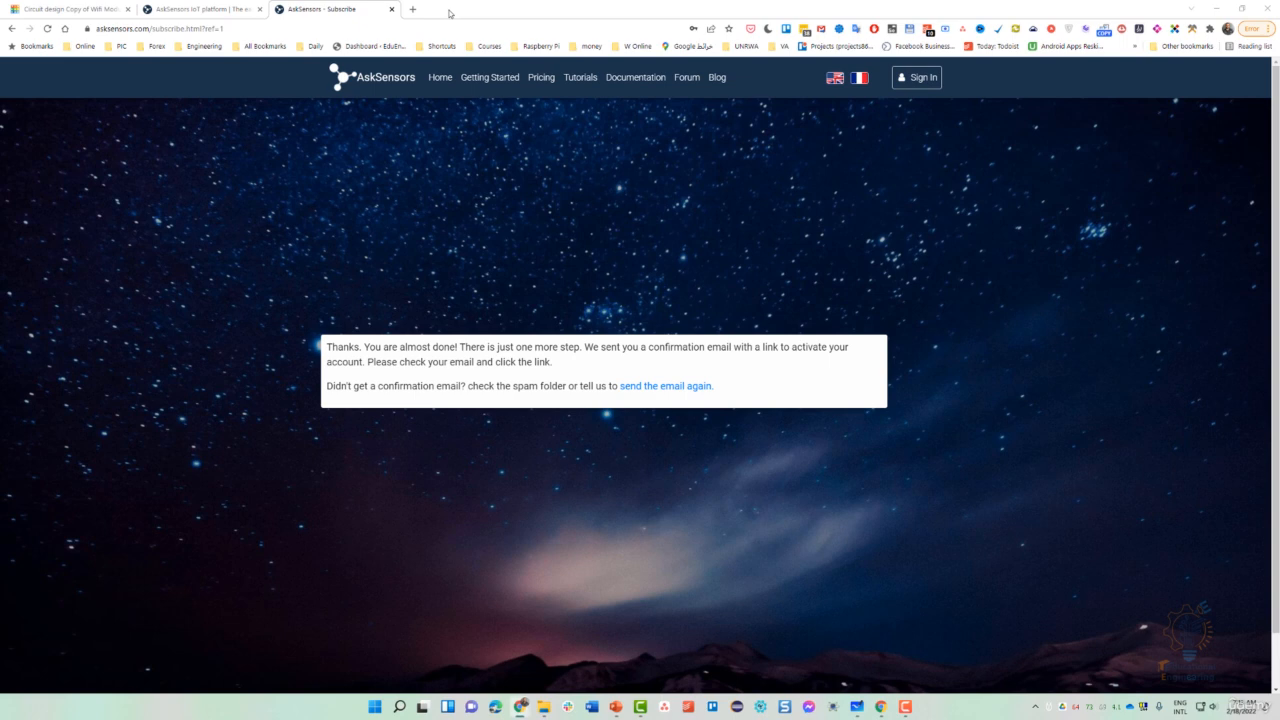
# - In Gmail, open 'Your account activation on askSensors' and follow its activation link
pyautogui.moveTo(449, 13); pyautogui.dragTo(453, 14)
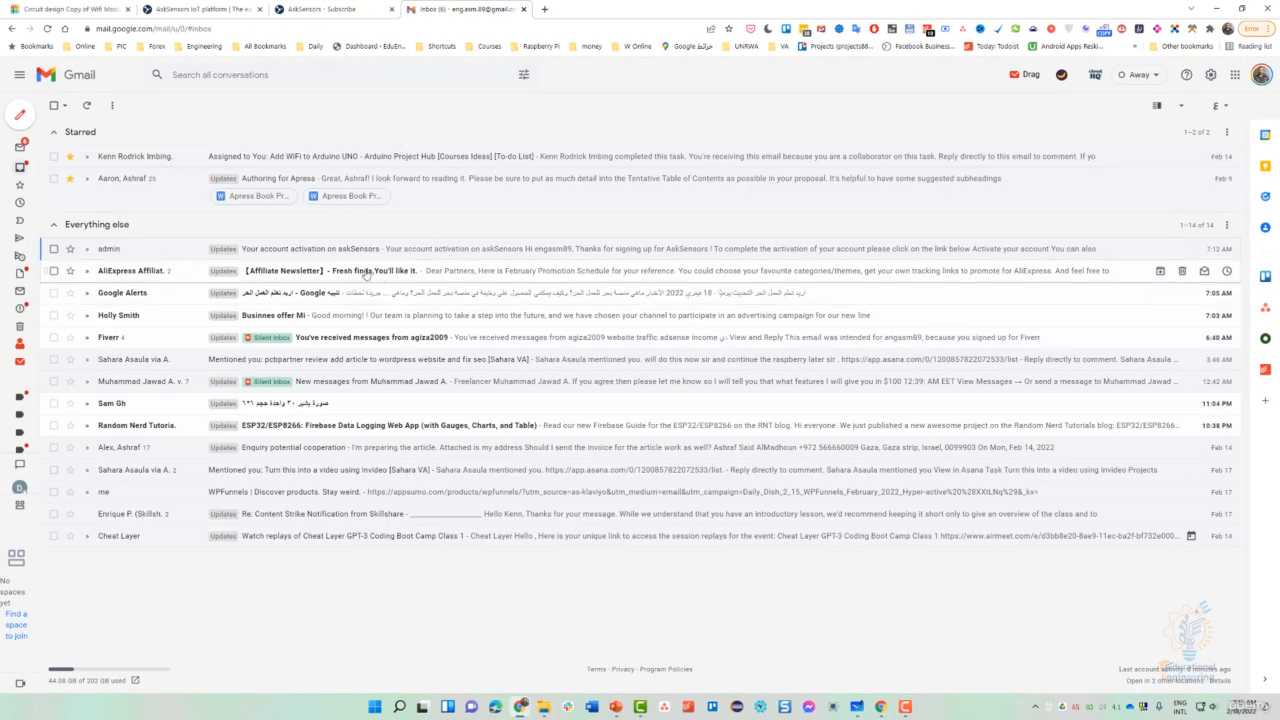
pyautogui.click(310, 250)
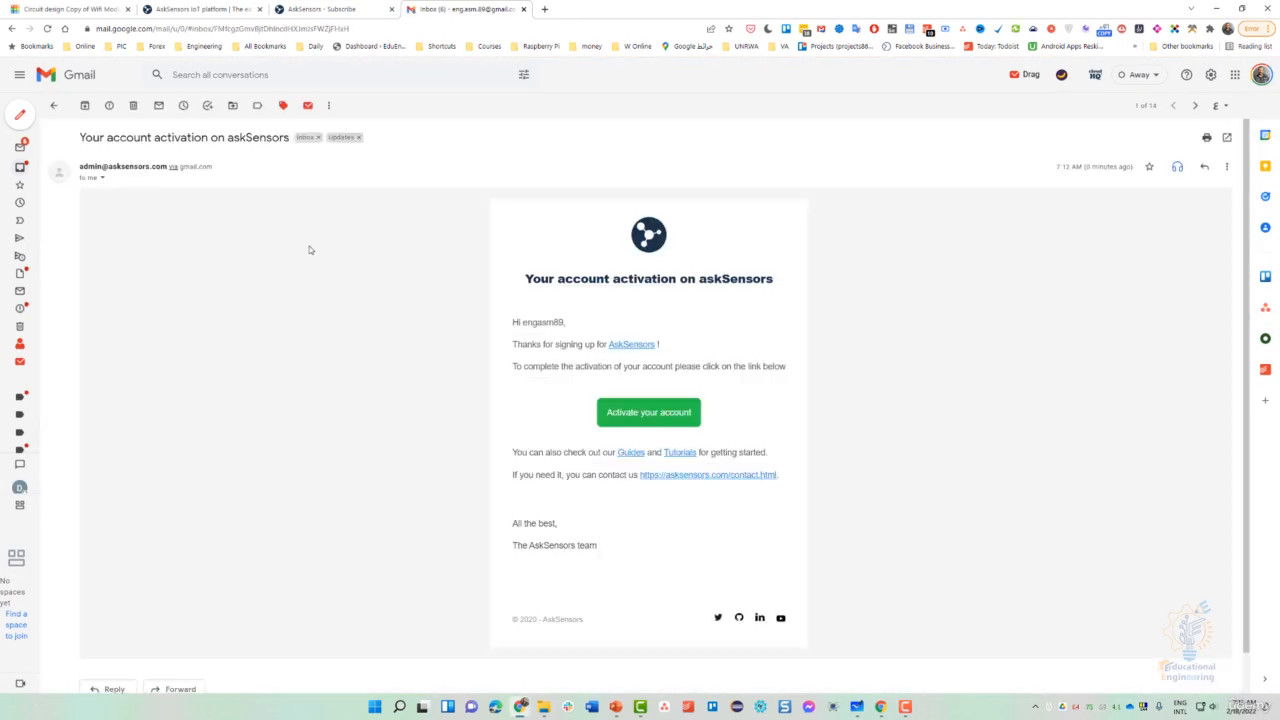
pyautogui.click(645, 413)
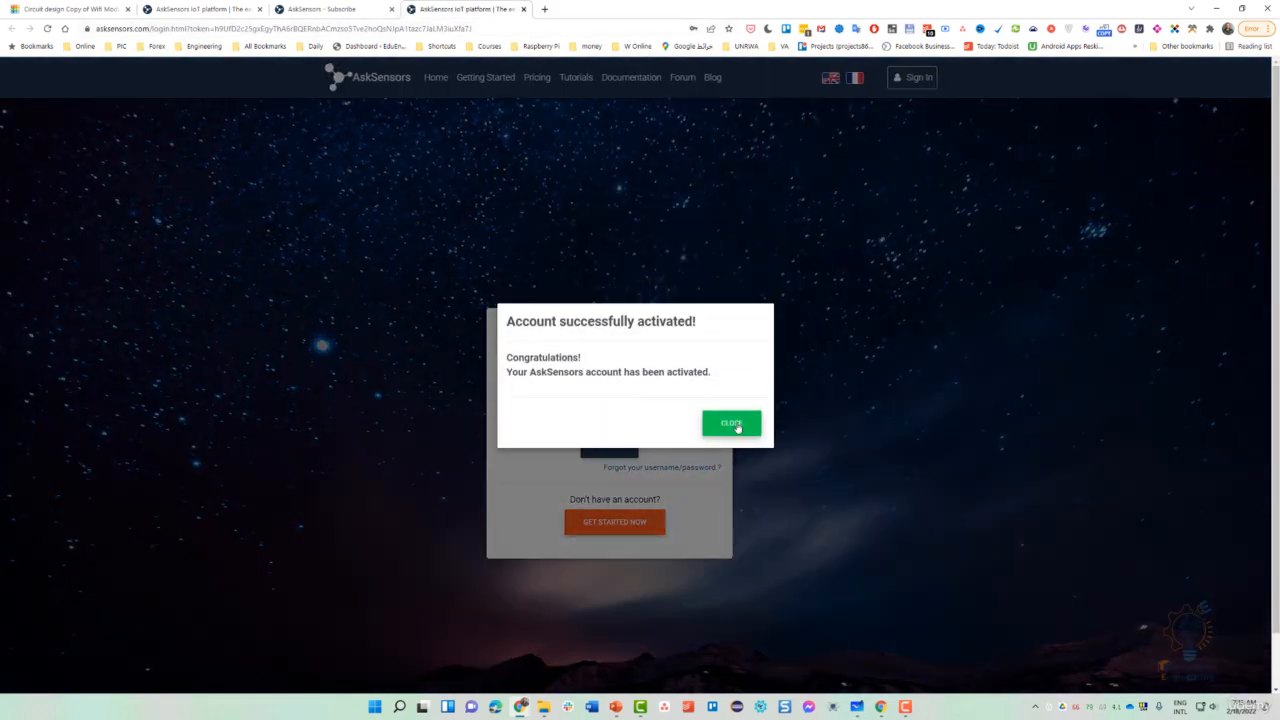
# - Log in to the activated account, save the login, and go to Devices > Sensor devices
pyautogui.click(731, 424)
pyautogui.click(600, 446)
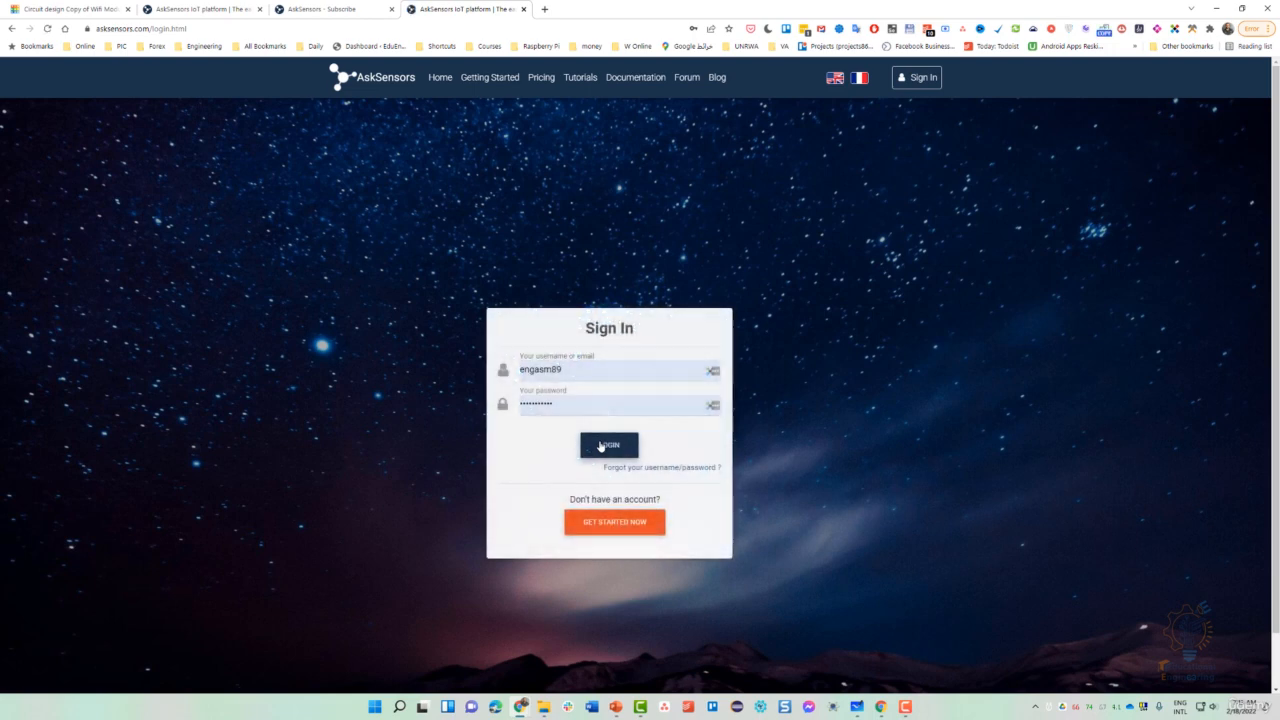
pyautogui.click(600, 446)
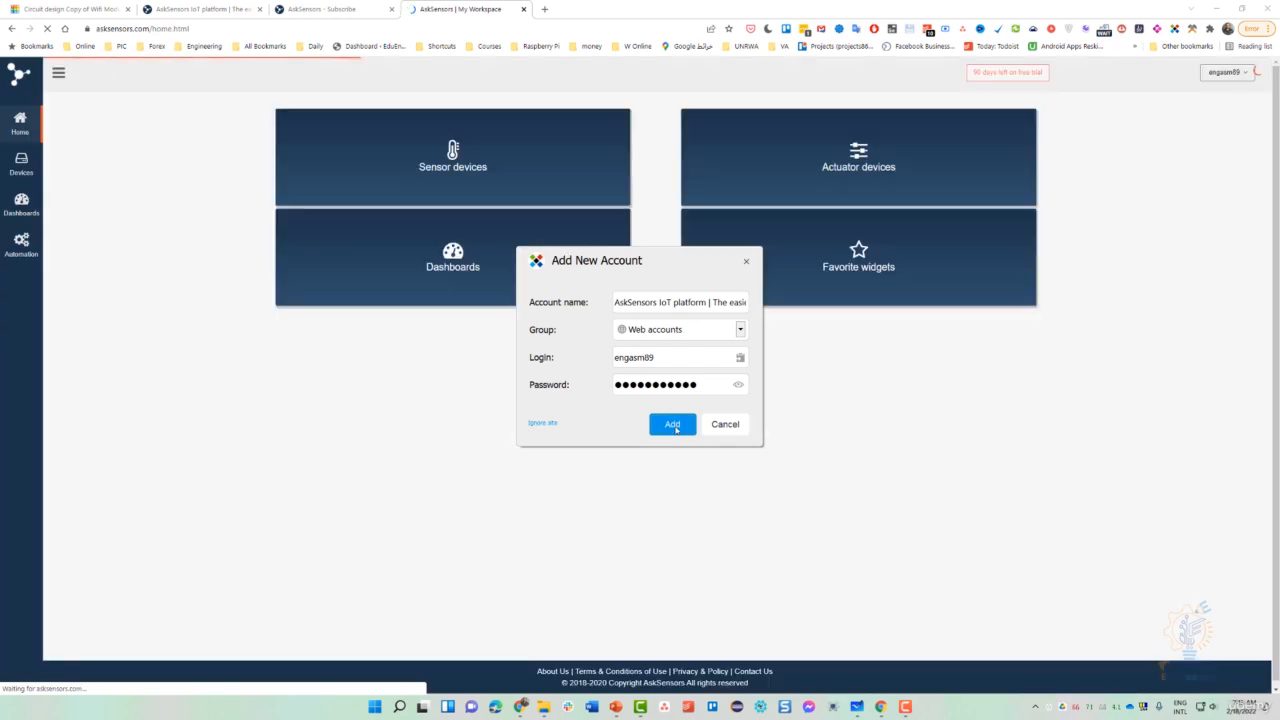
pyautogui.click(674, 426)
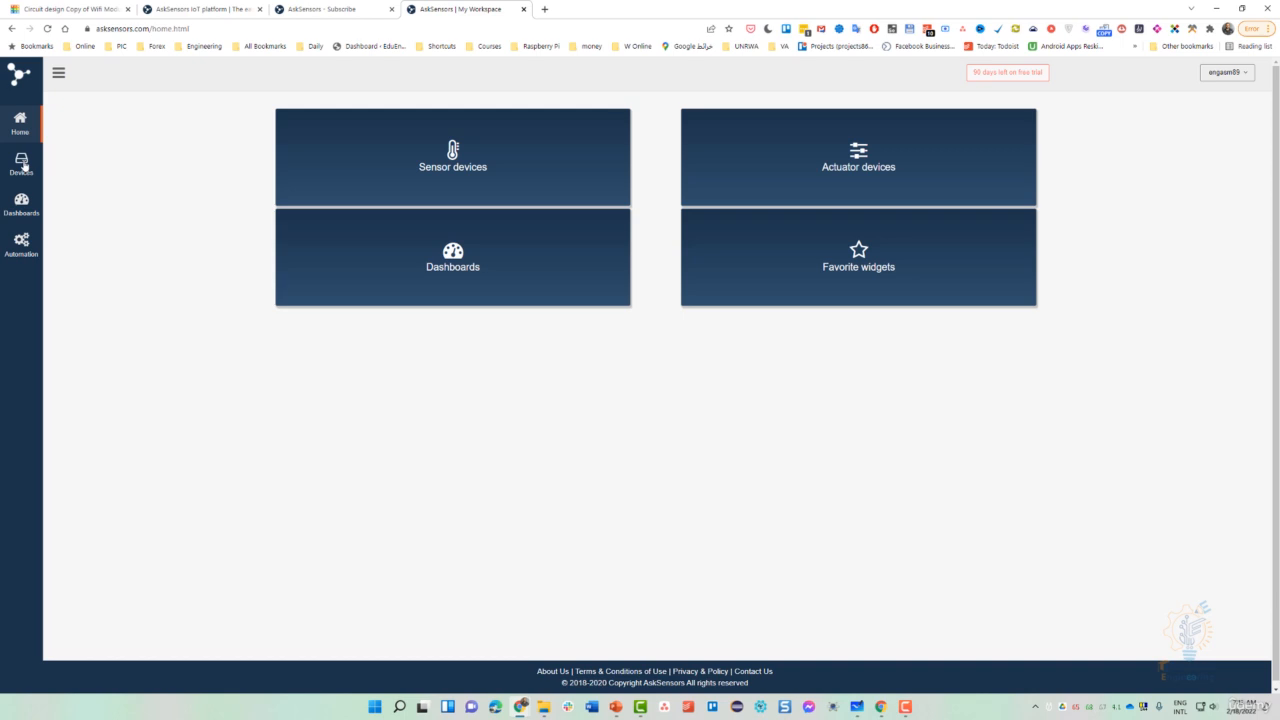
pyautogui.click(24, 166)
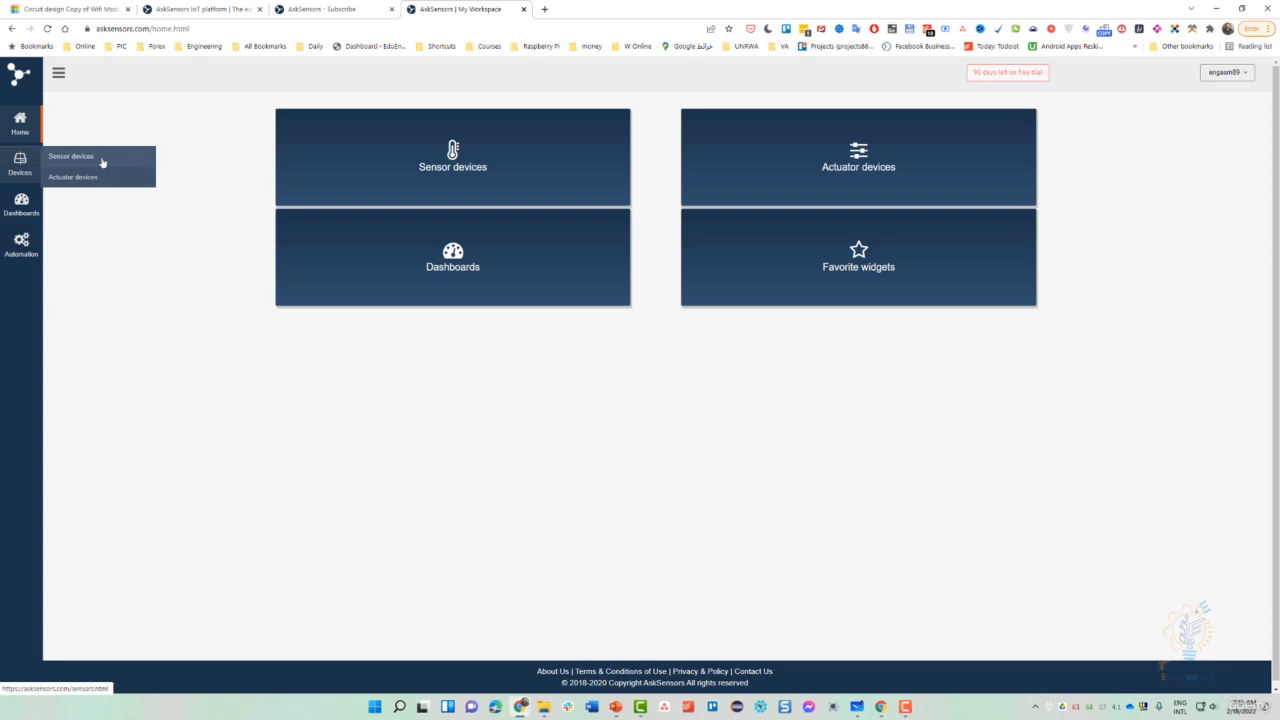
pyautogui.click(101, 162)
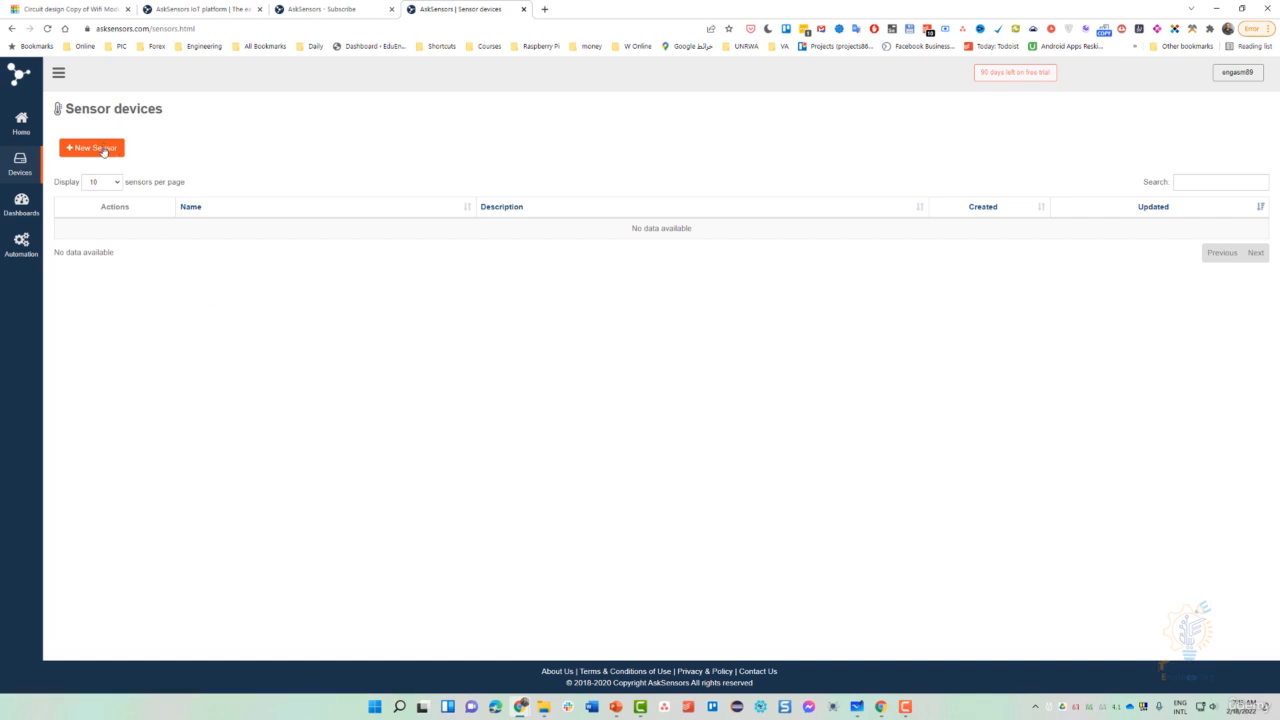
# - Start a new sensor named ArduinoESP
pyautogui.click(103, 149)
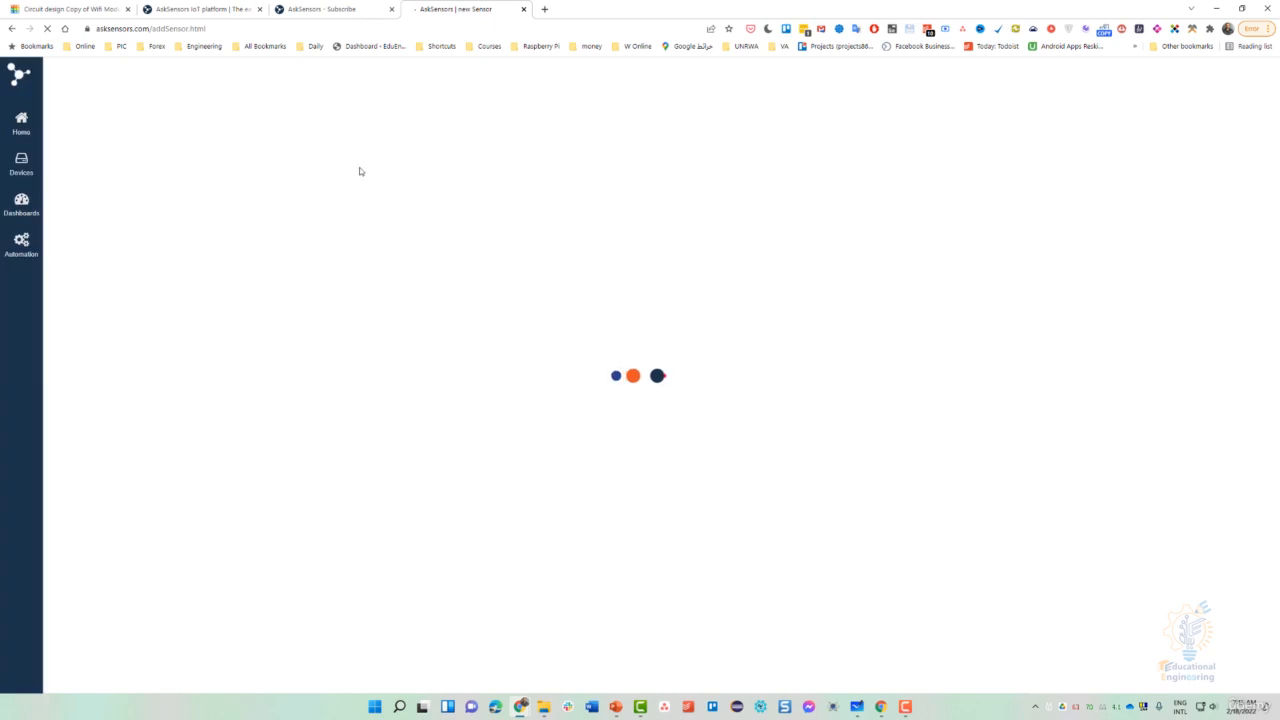
pyautogui.click(361, 181)
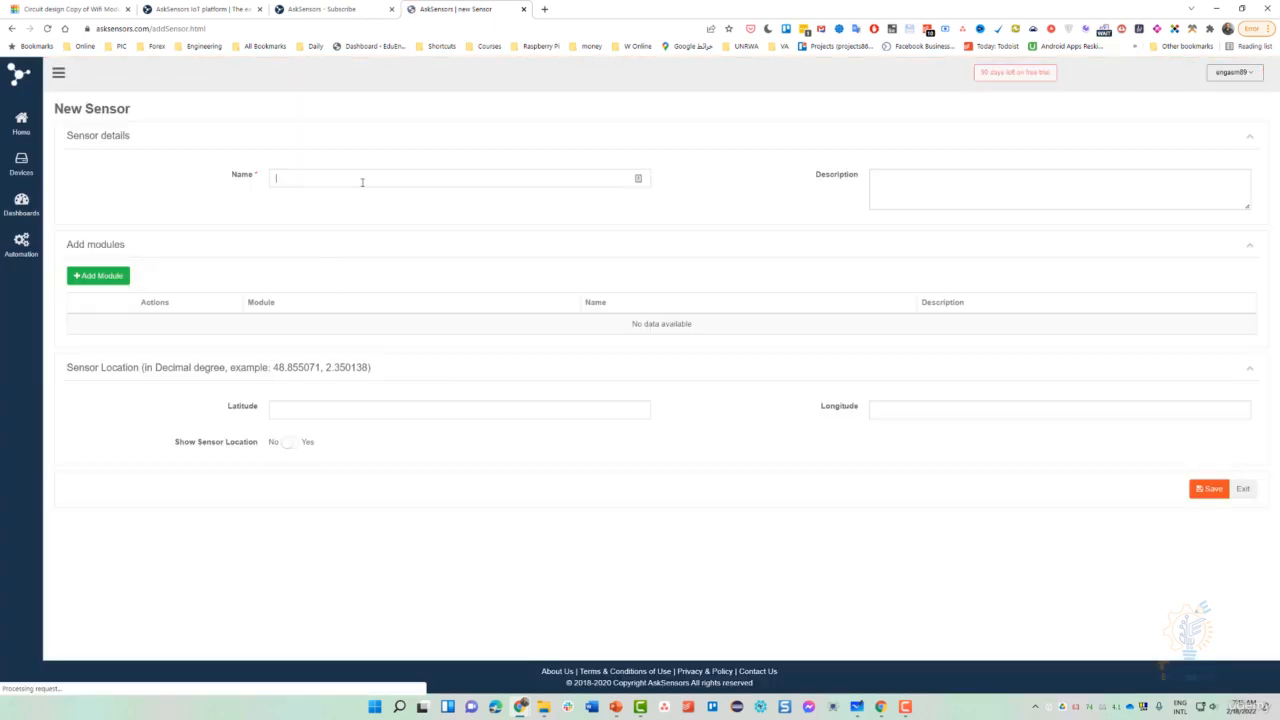
pyautogui.write('Ardui')
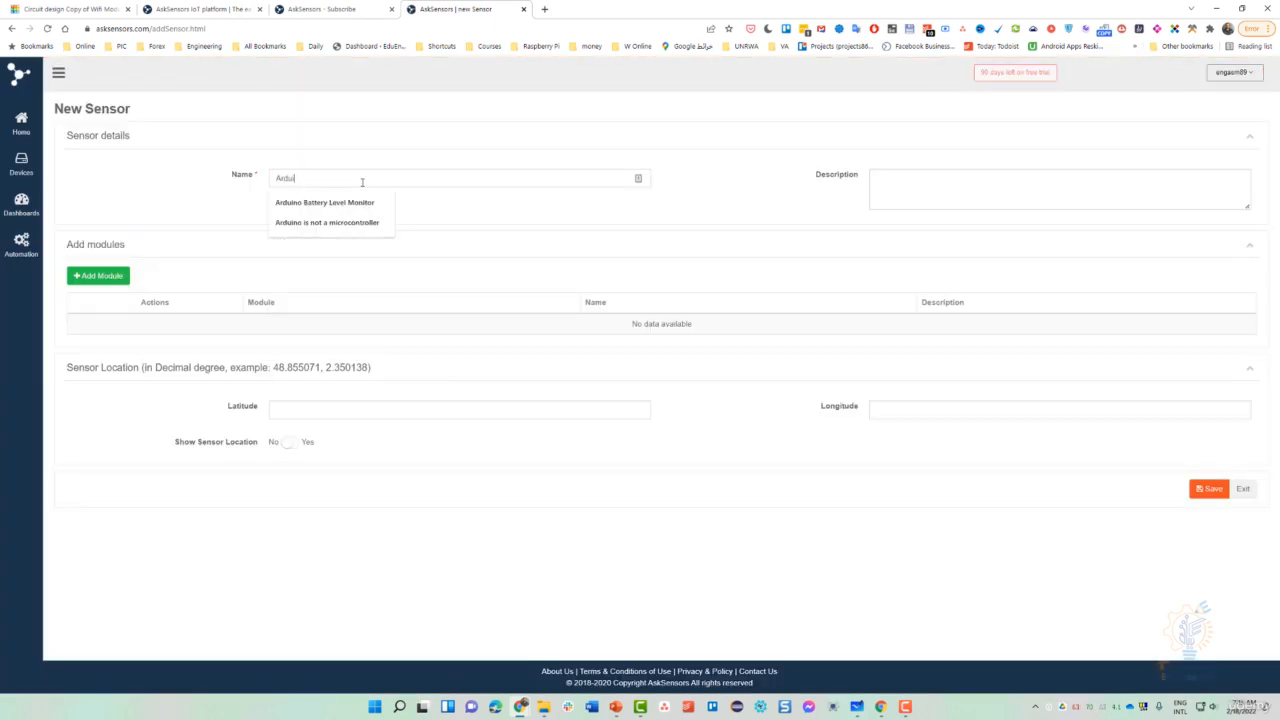
pyautogui.write('noESP')
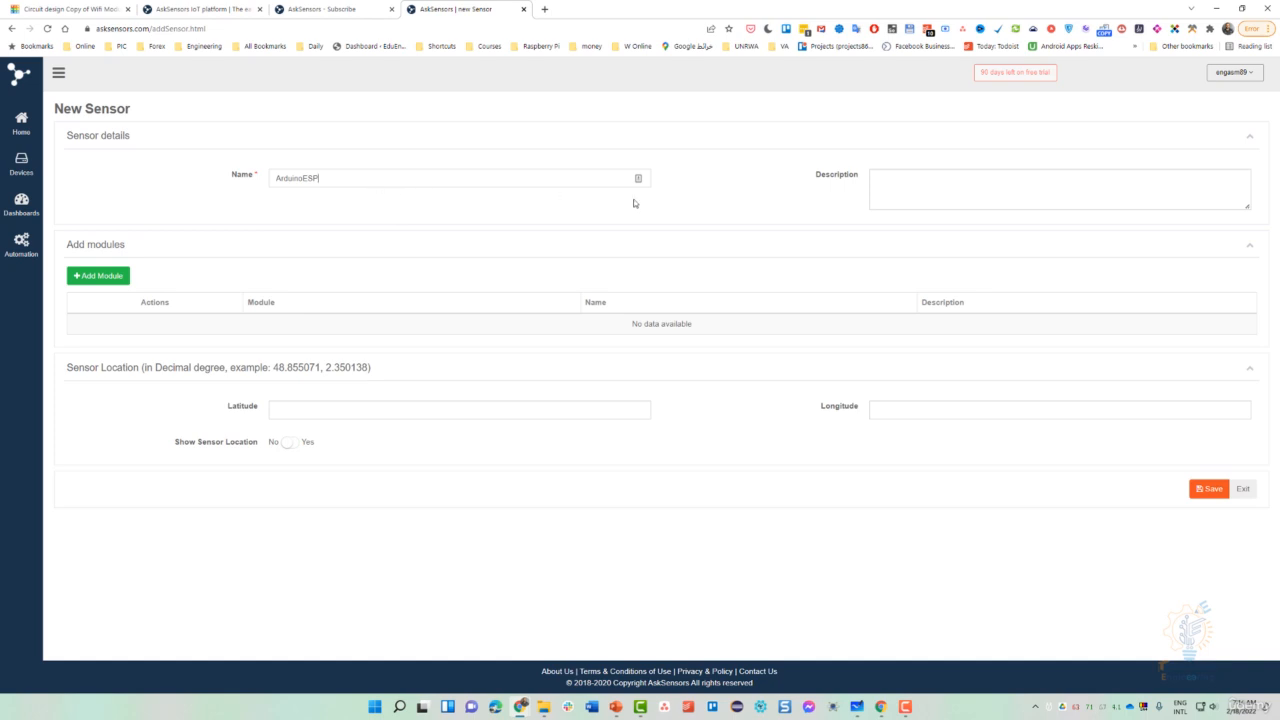
pyautogui.click(993, 195)
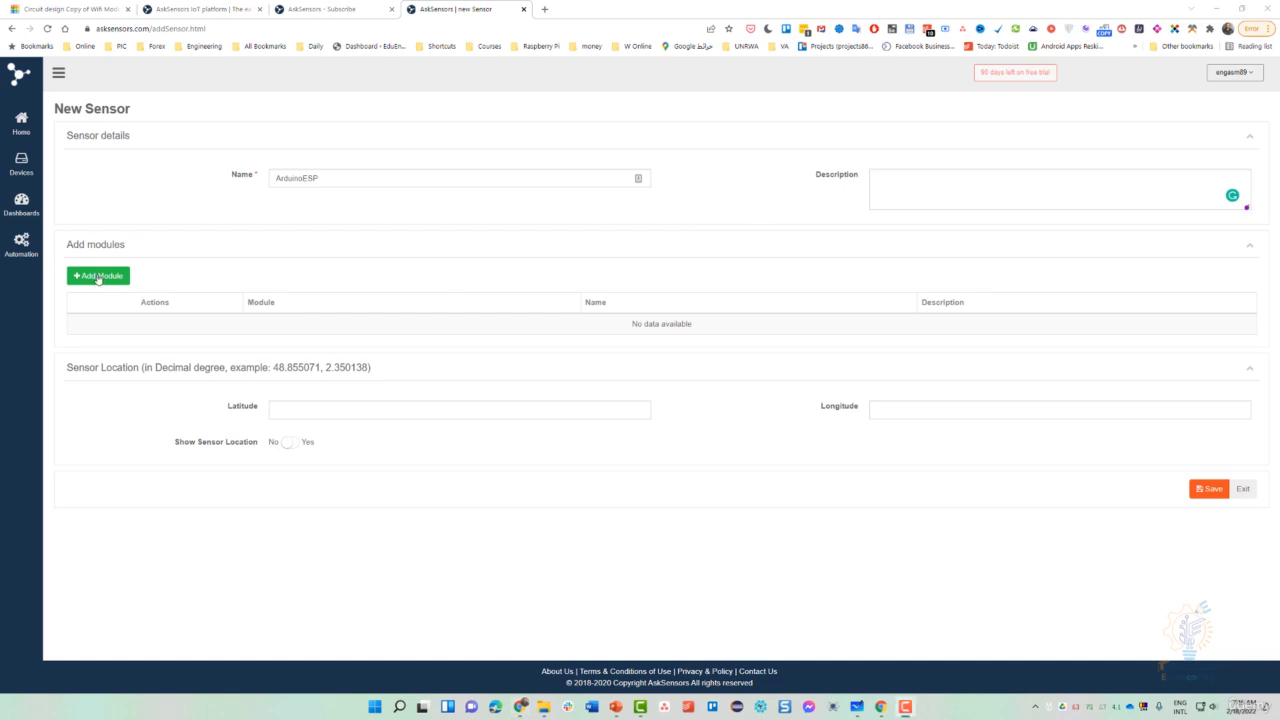
# - Add module1, leave Show Sensor Location off, and save the sensor
pyautogui.click(90, 283)
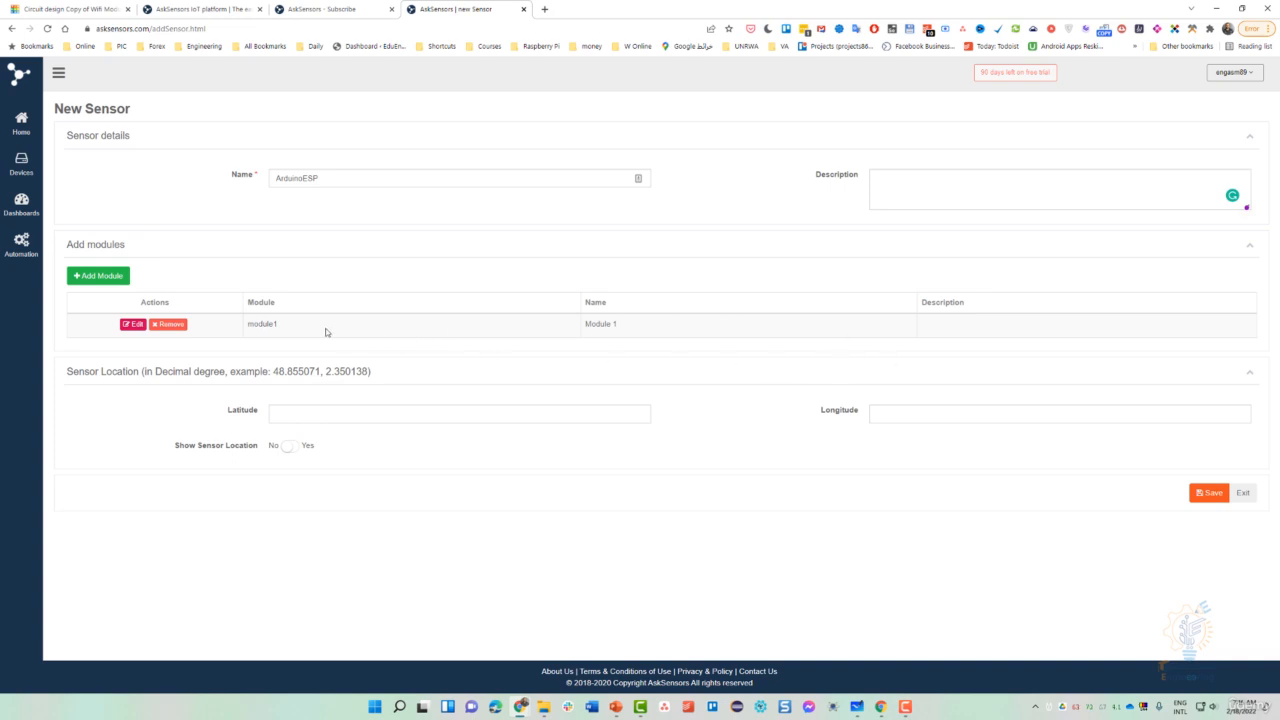
pyautogui.click(127, 325)
pyautogui.click(913, 416)
pyautogui.click(289, 452)
pyautogui.click(288, 450)
pyautogui.click(1211, 494)
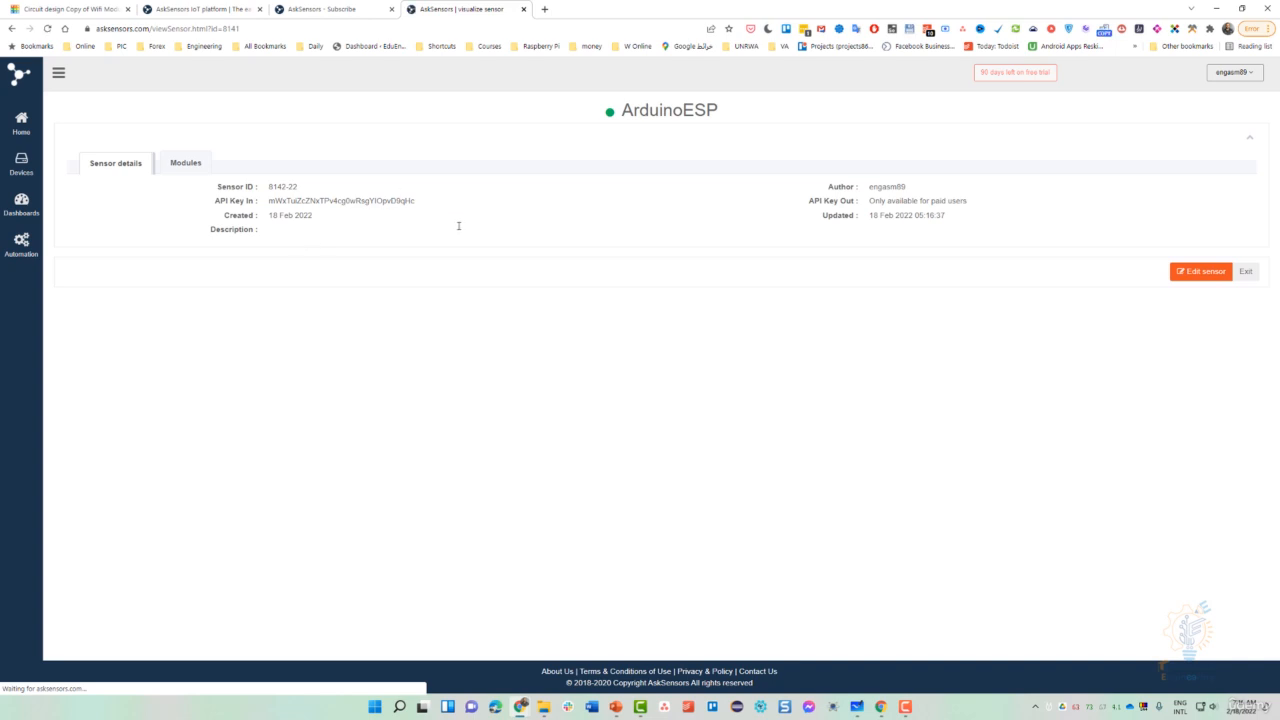
pyautogui.doubleClick(660, 110)
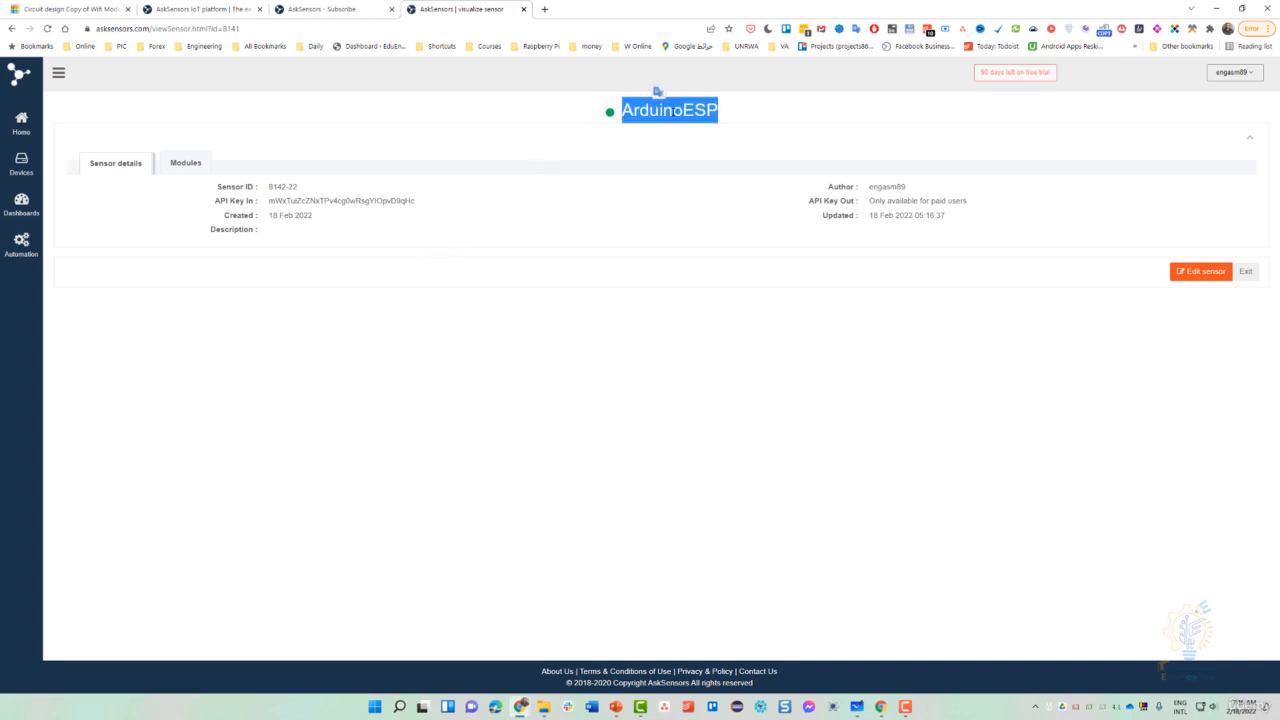
pyautogui.click(745, 199)
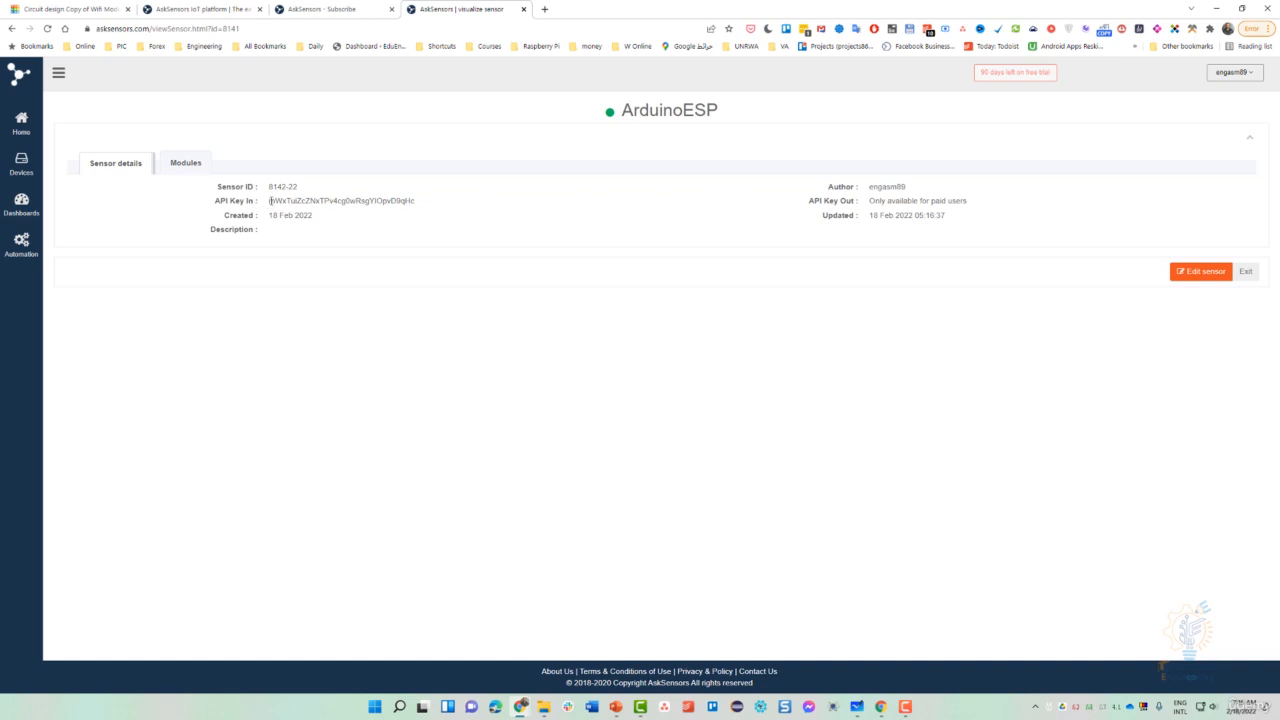
pyautogui.moveTo(269, 200); pyautogui.dragTo(419, 201)
pyautogui.click(400, 200)
pyautogui.doubleClick(300, 201)
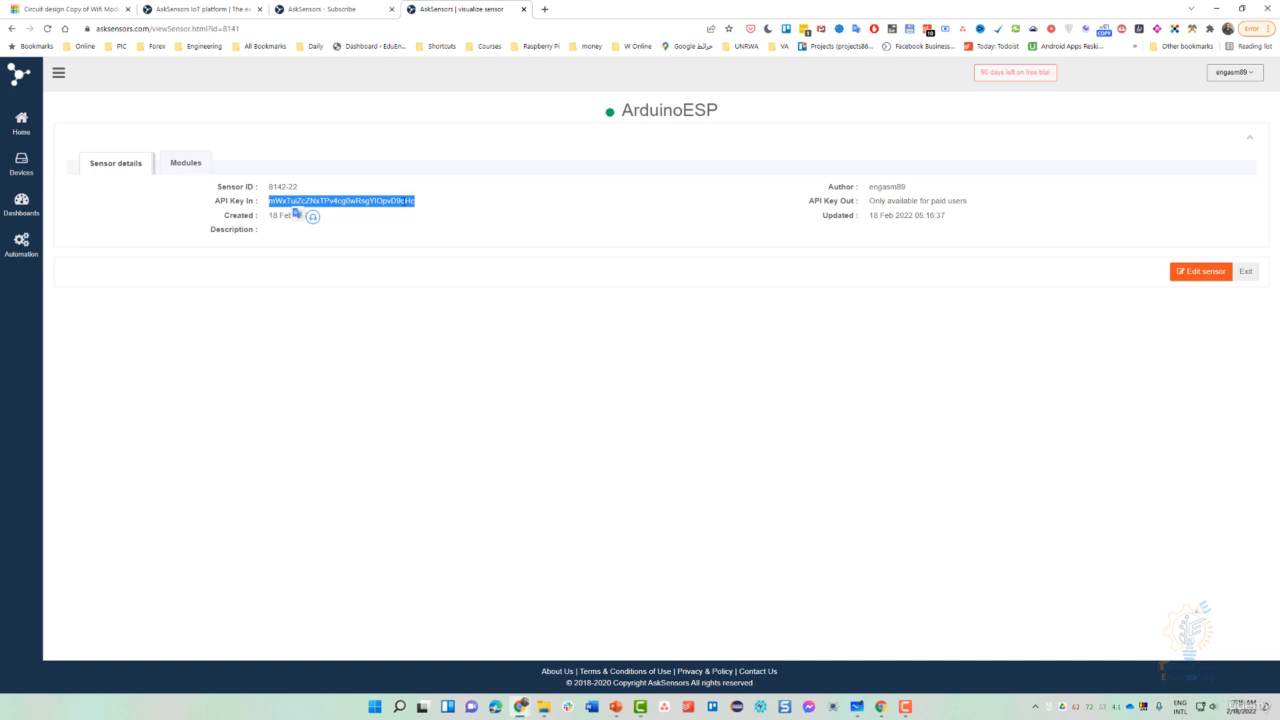
pyautogui.click(410, 203)
pyautogui.click(197, 165)
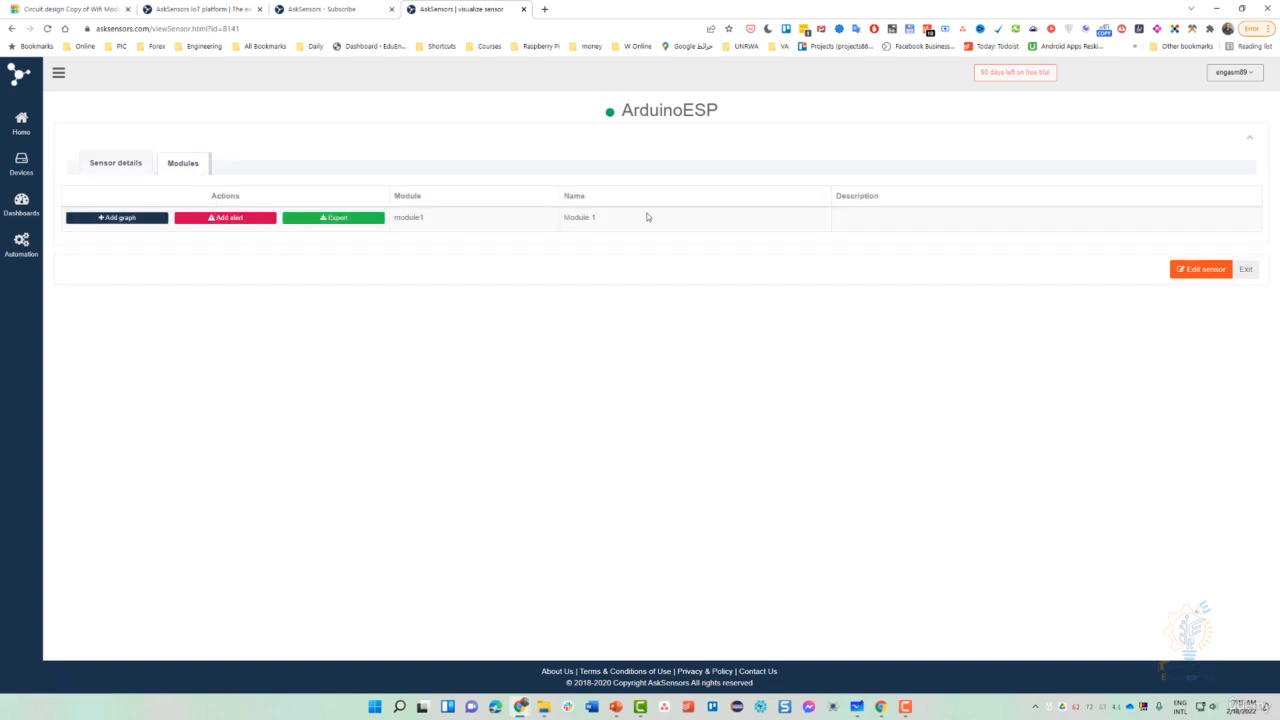
pyautogui.click(122, 165)
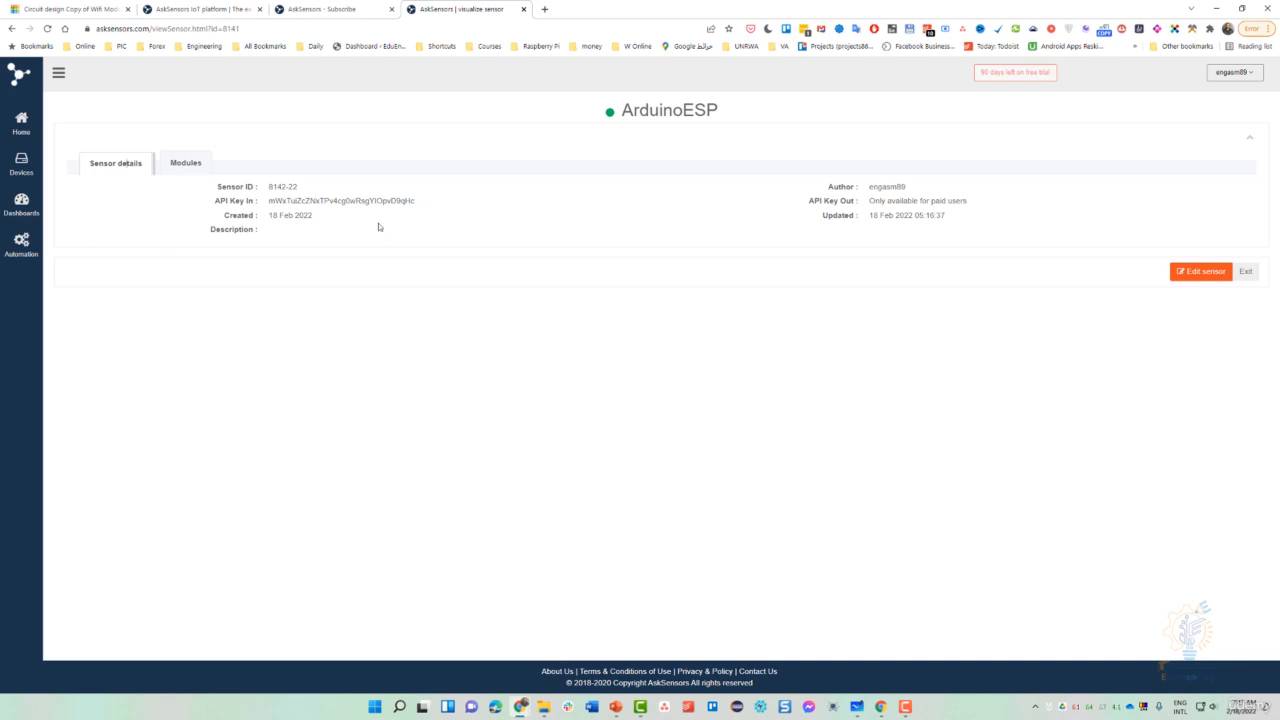
# - Rearrange and zoom out Notepad so the whole write URL with apiKeyIn is visible
pyautogui.moveTo(268, 200); pyautogui.dragTo(434, 202)
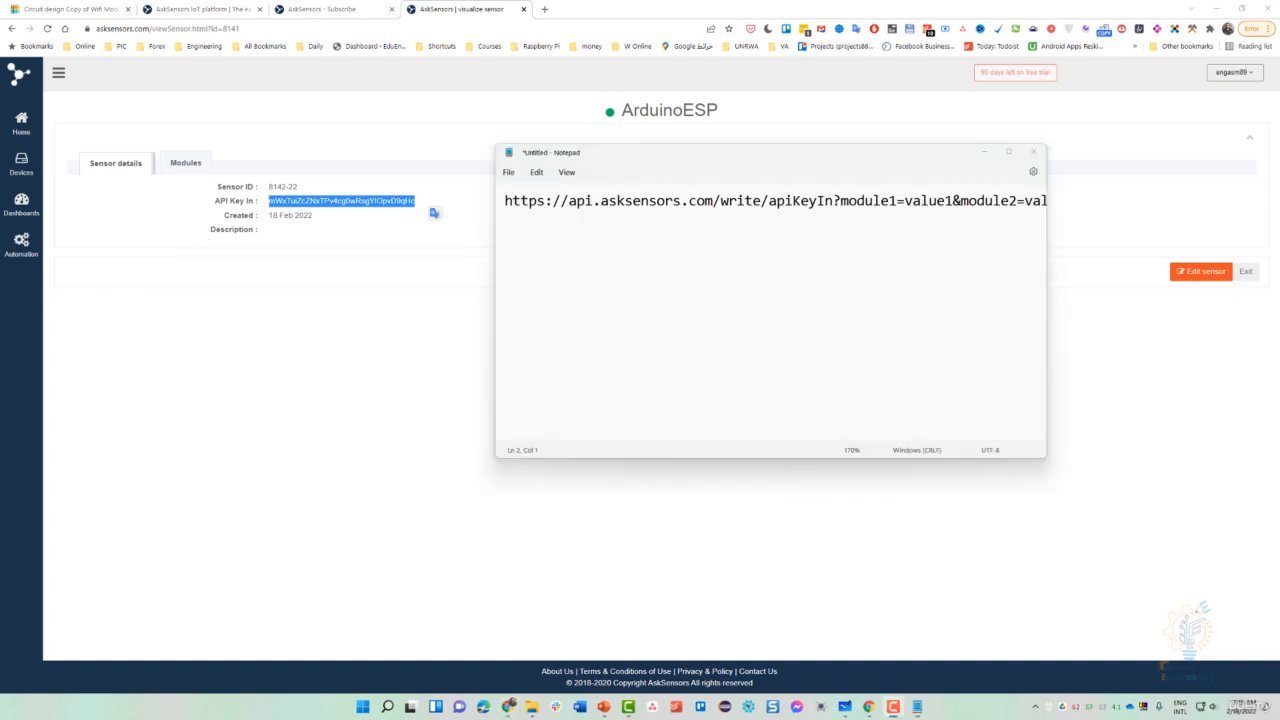
pyautogui.click(557, 266)
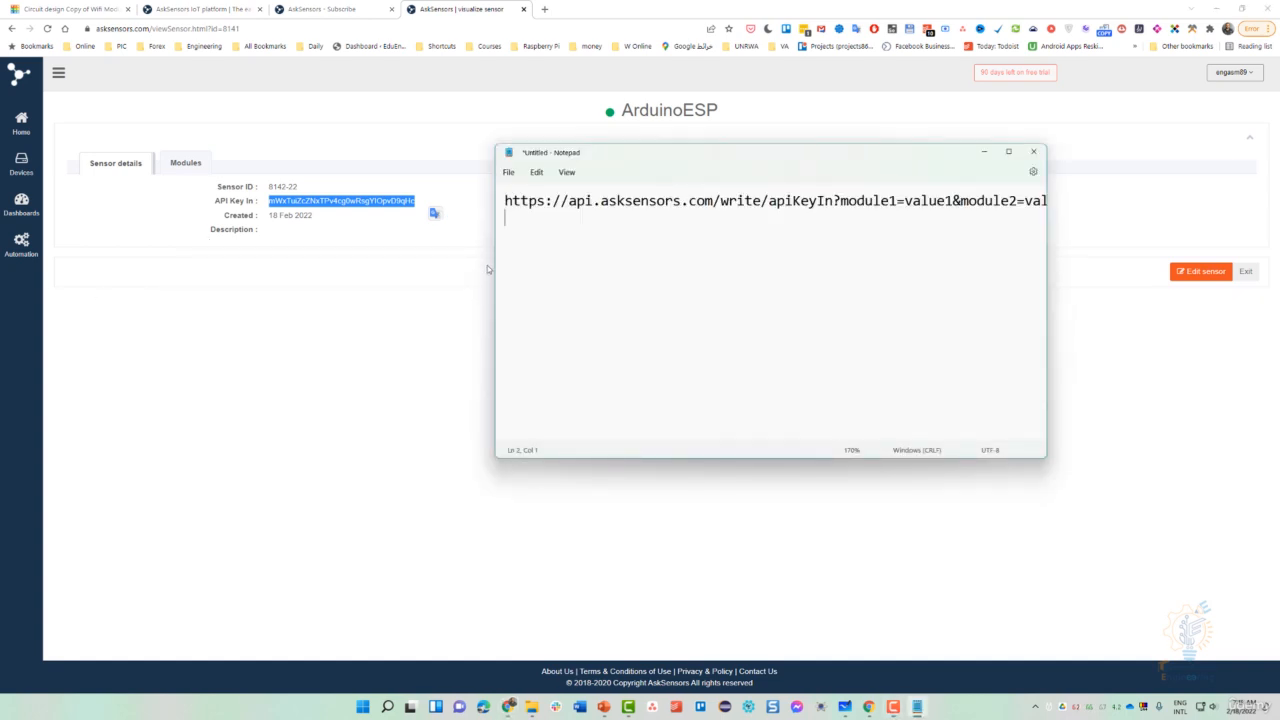
pyautogui.moveTo(494, 268); pyautogui.dragTo(268, 272)
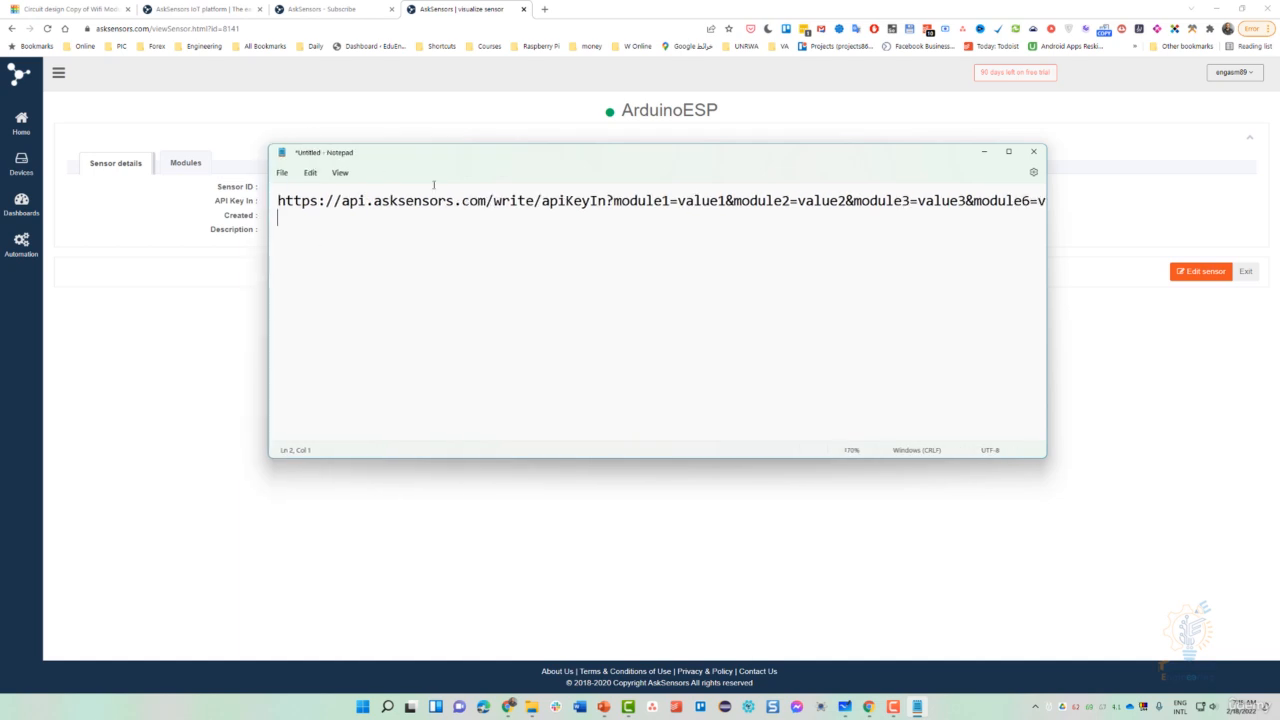
pyautogui.moveTo(443, 163); pyautogui.dragTo(386, 334)
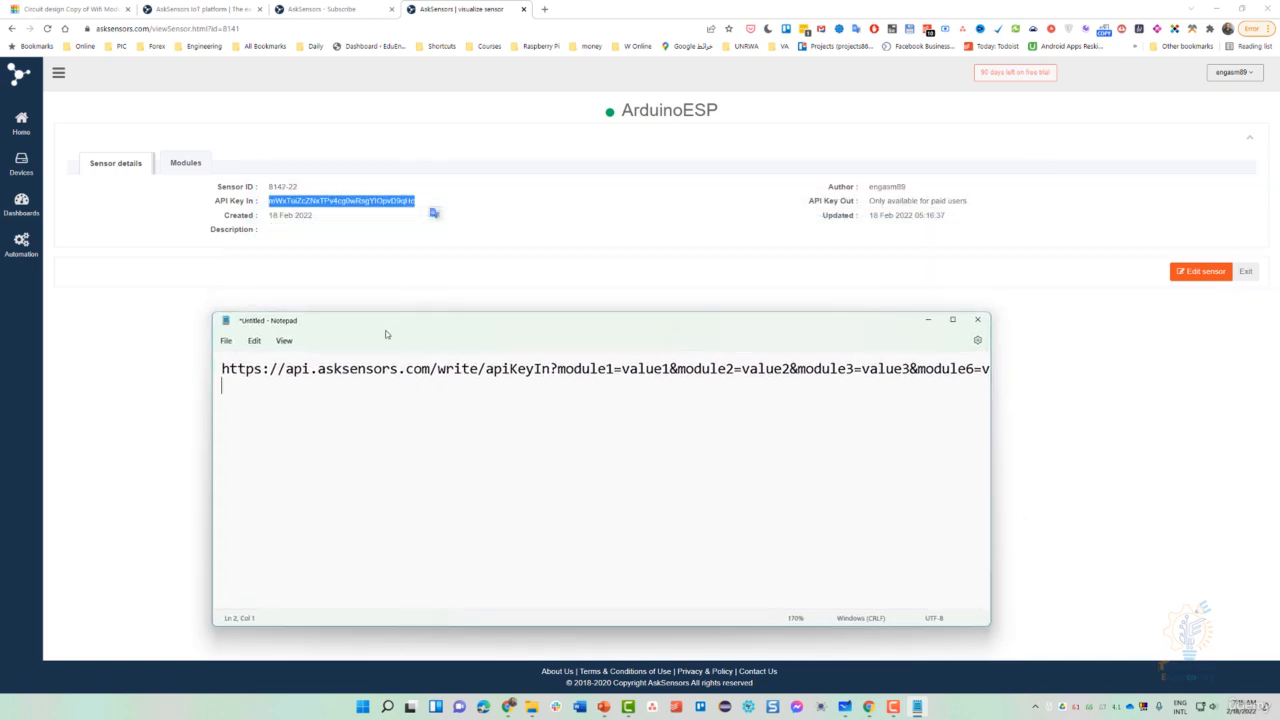
pyautogui.hotkey('ctrl', '-')
pyautogui.hotkey('ctrl', '-')
pyautogui.click(474, 367)
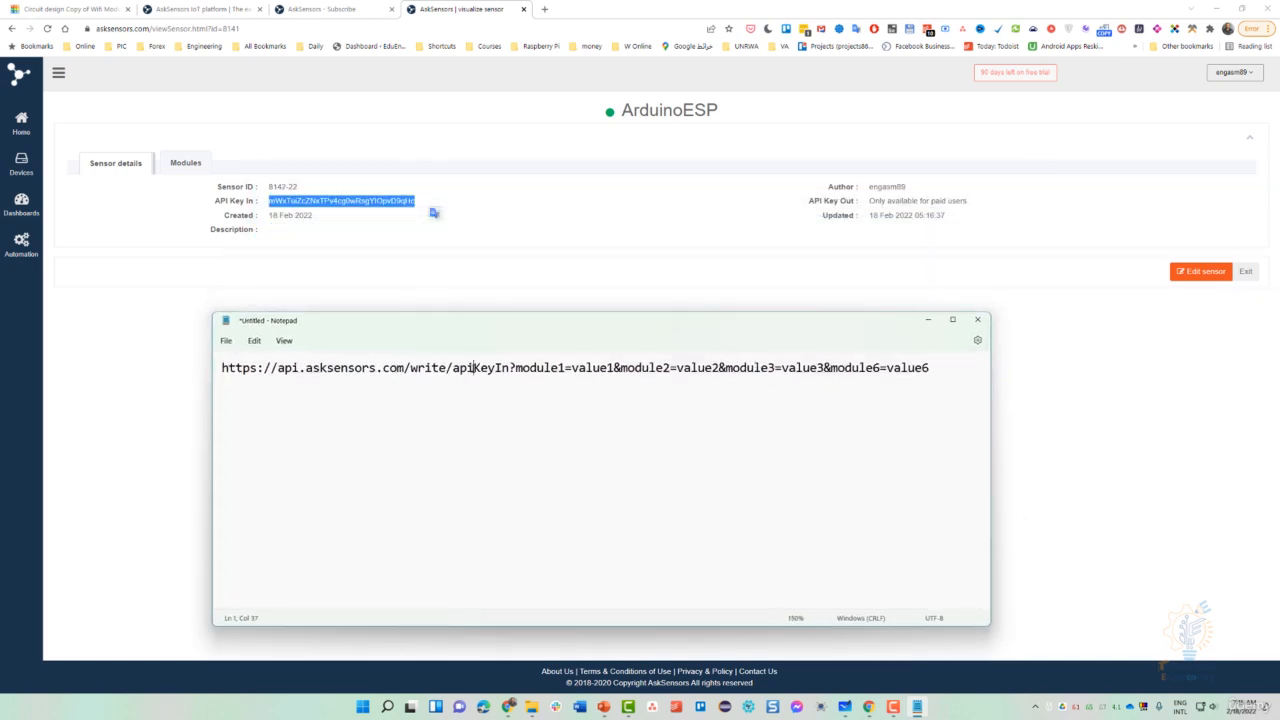
pyautogui.doubleClick(474, 367)
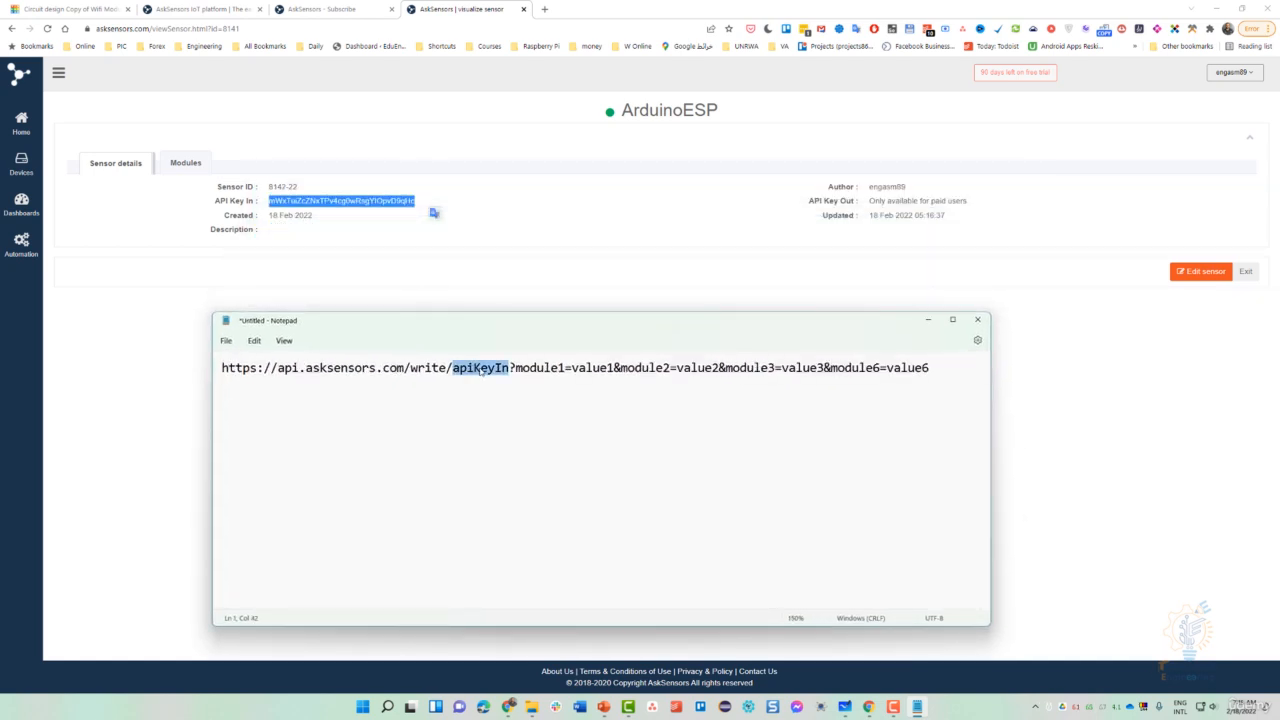
# - Copy the API Key In value, paste it over apiKeyIn, and view the Modules list
pyautogui.click(343, 202)
pyautogui.rightClick(344, 204)
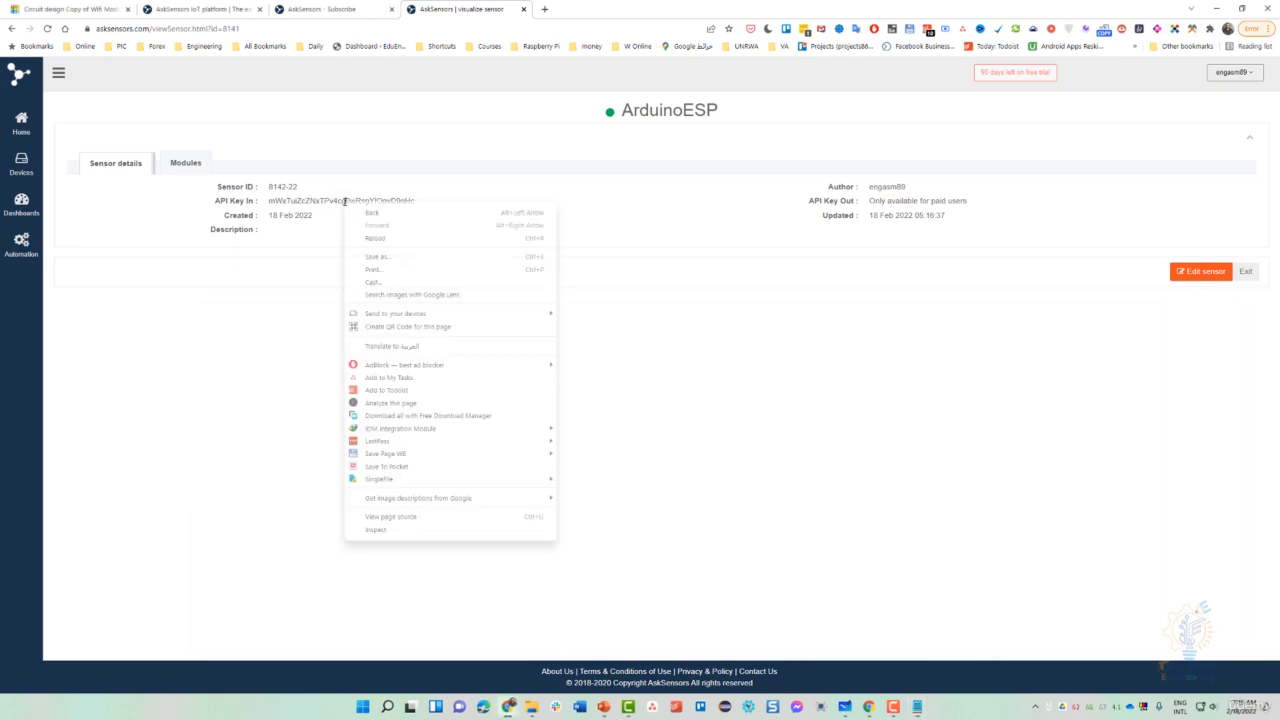
pyautogui.click(338, 202)
pyautogui.doubleClick(338, 202)
pyautogui.rightClick(351, 213)
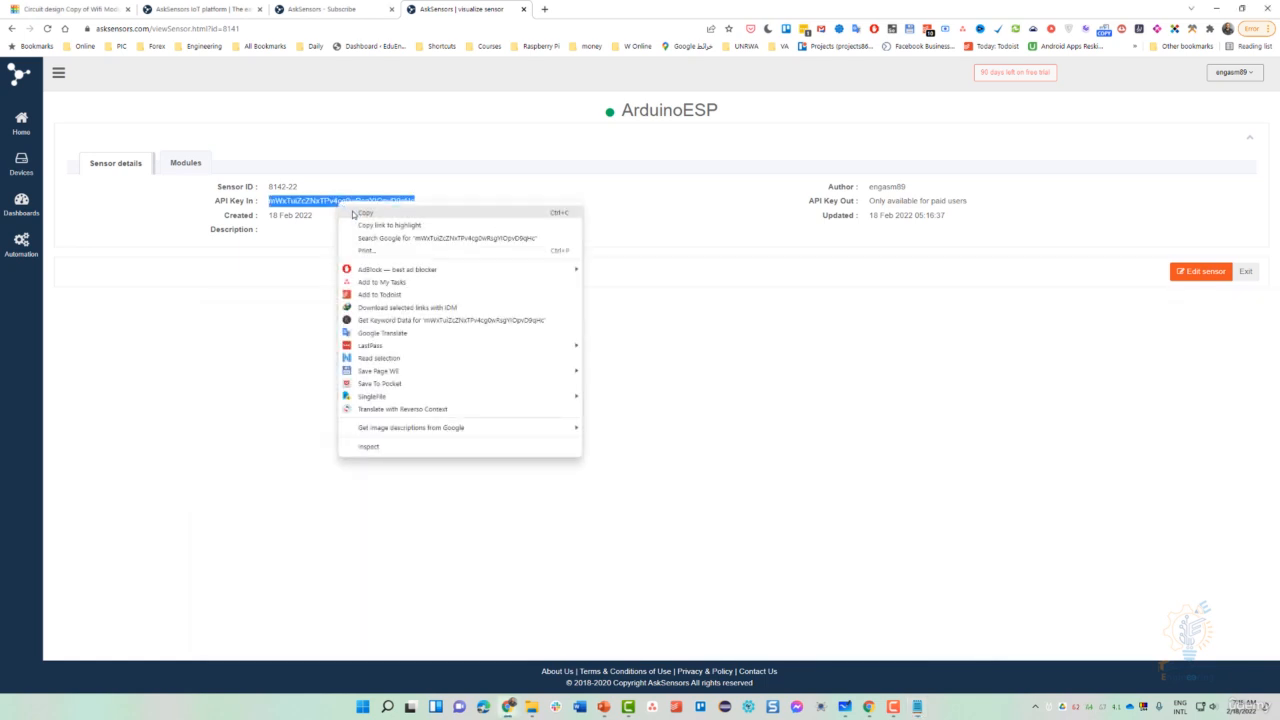
pyautogui.click(356, 211)
pyautogui.click(917, 706)
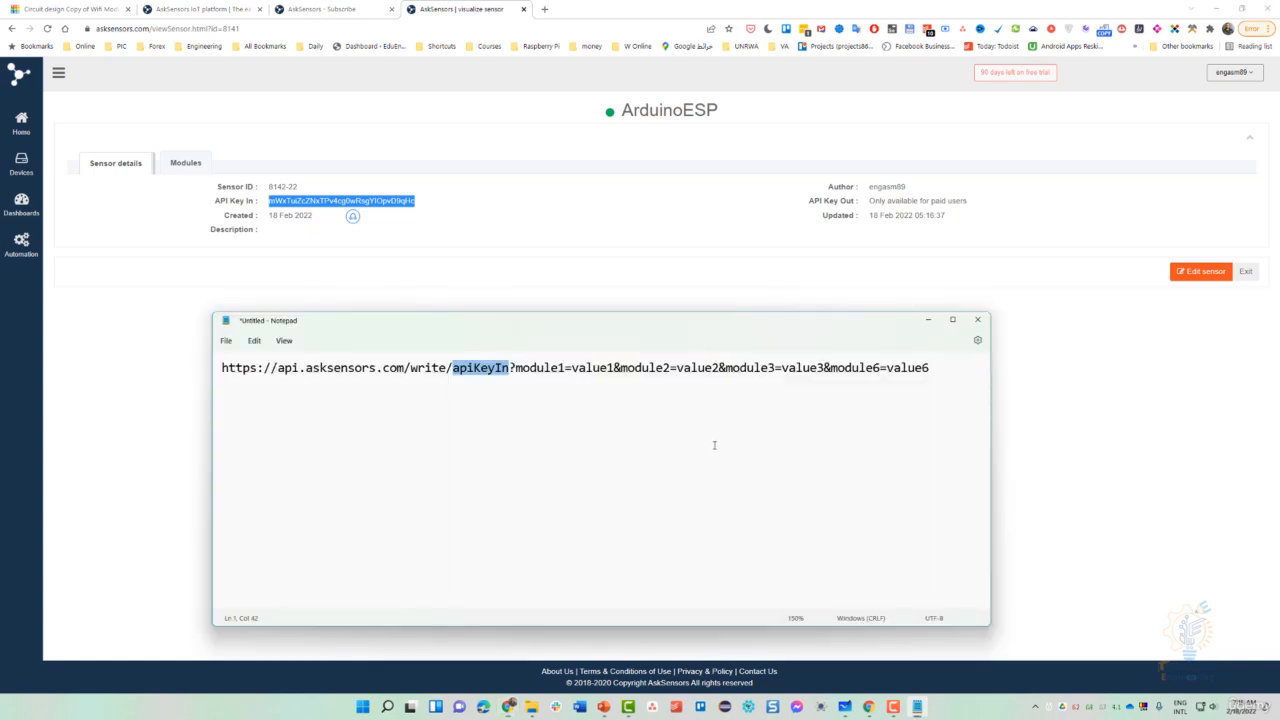
pyautogui.doubleClick(502, 368)
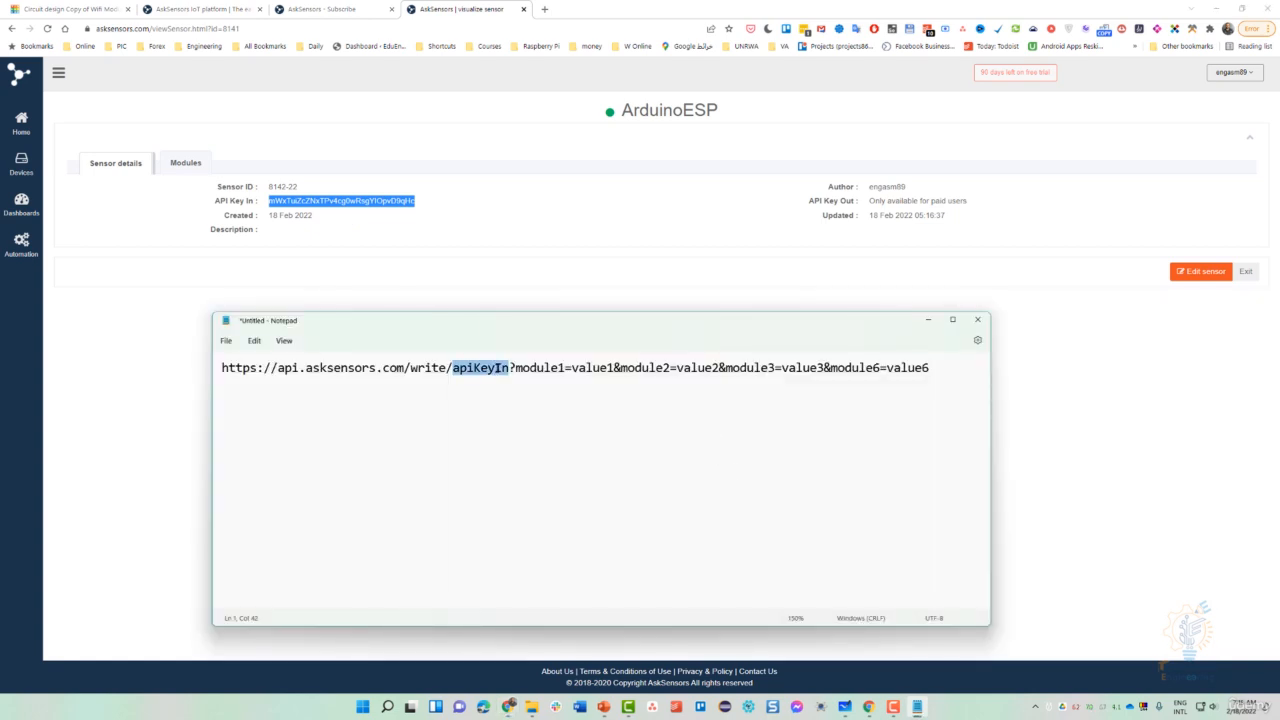
pyautogui.rightClick(500, 368)
pyautogui.click(518, 446)
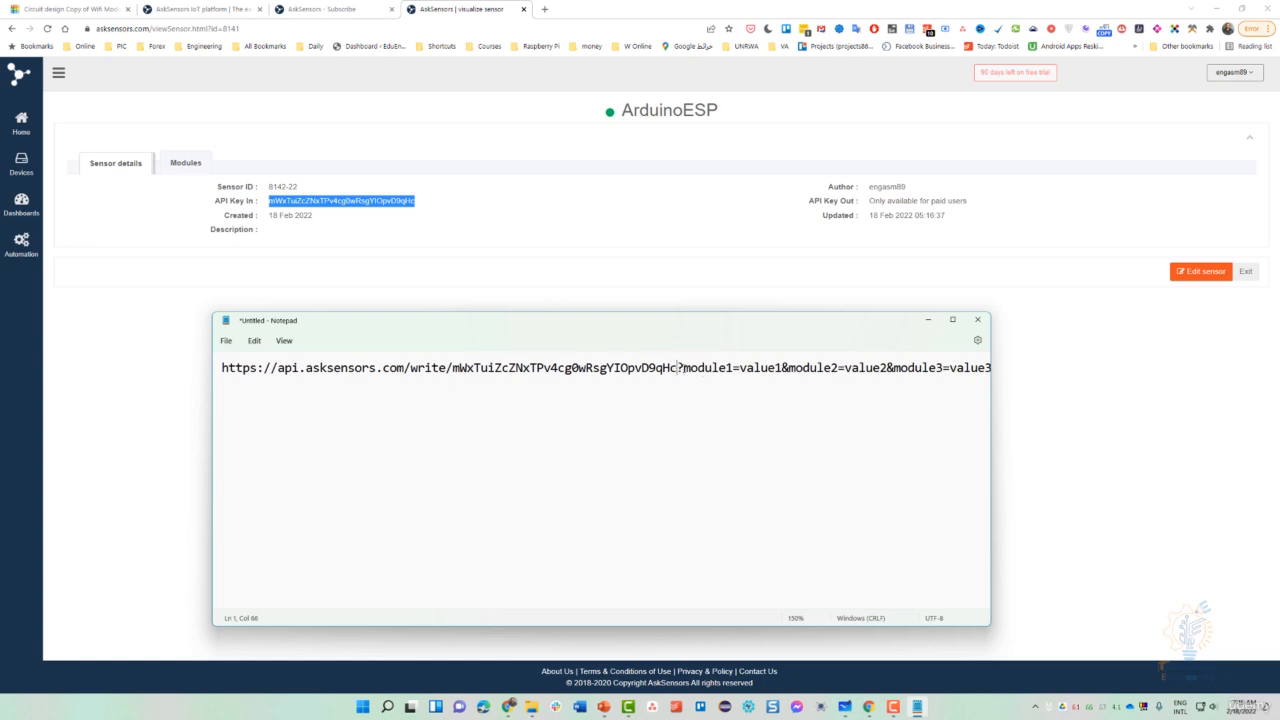
pyautogui.moveTo(682, 367); pyautogui.dragTo(1039, 361)
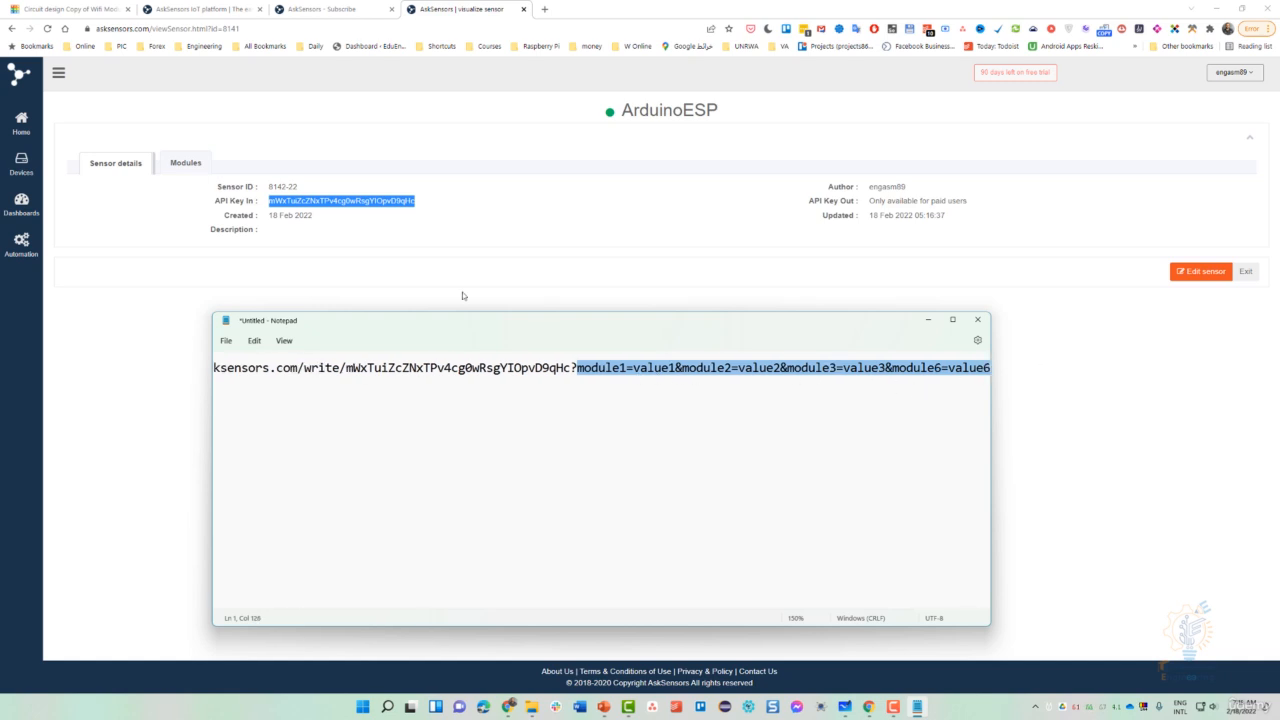
pyautogui.click(197, 166)
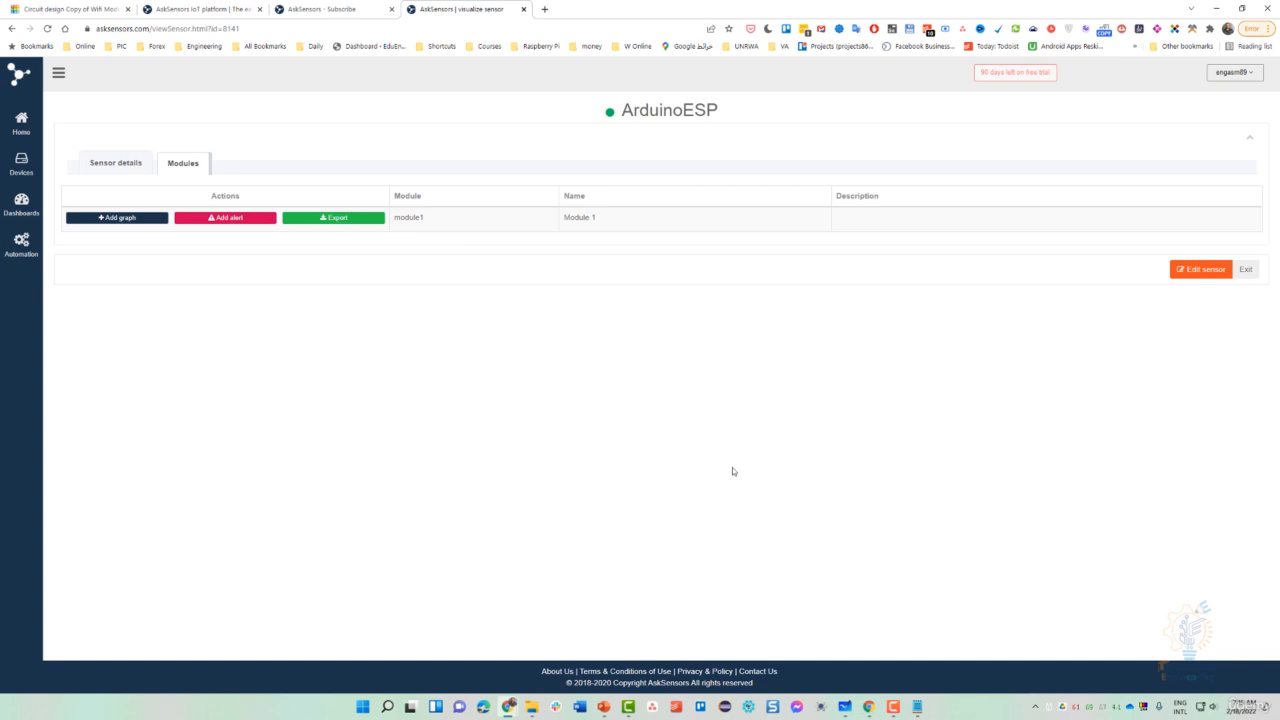
# - Delete &module2=value2&module3=value3&module6=value6 from the URL, leaving module1=value1
pyautogui.click(917, 706)
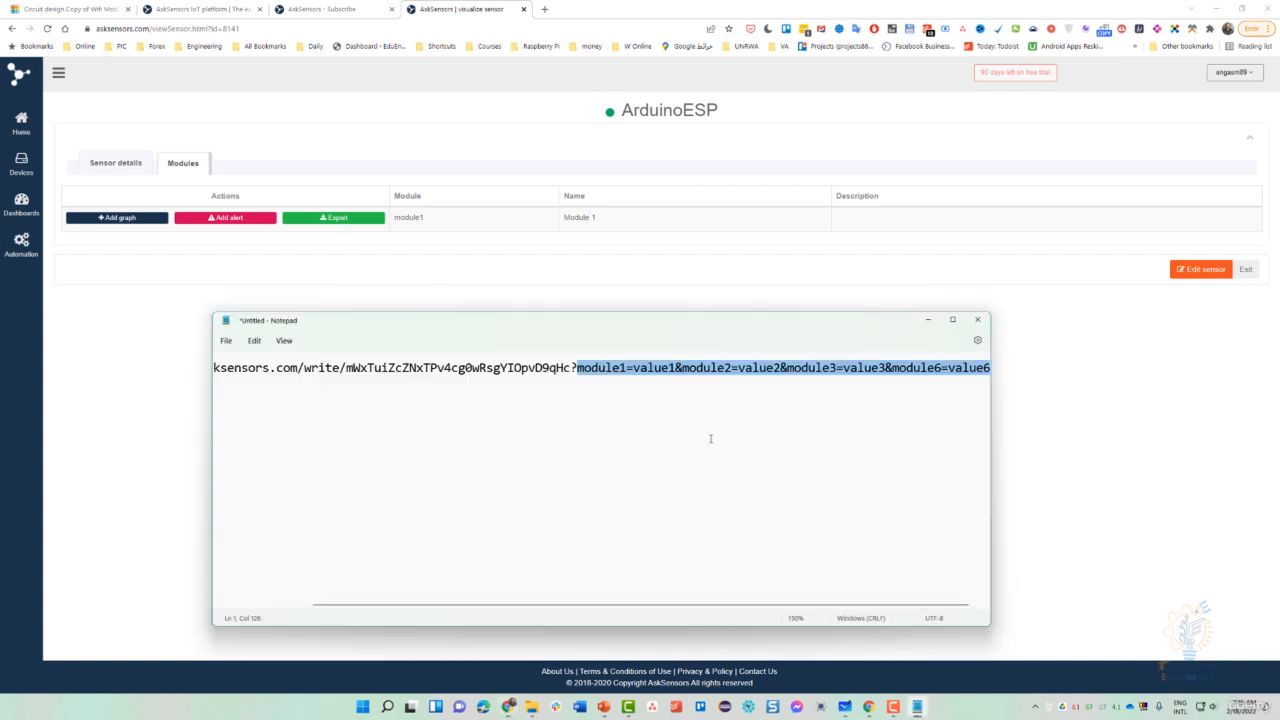
pyautogui.click(679, 370)
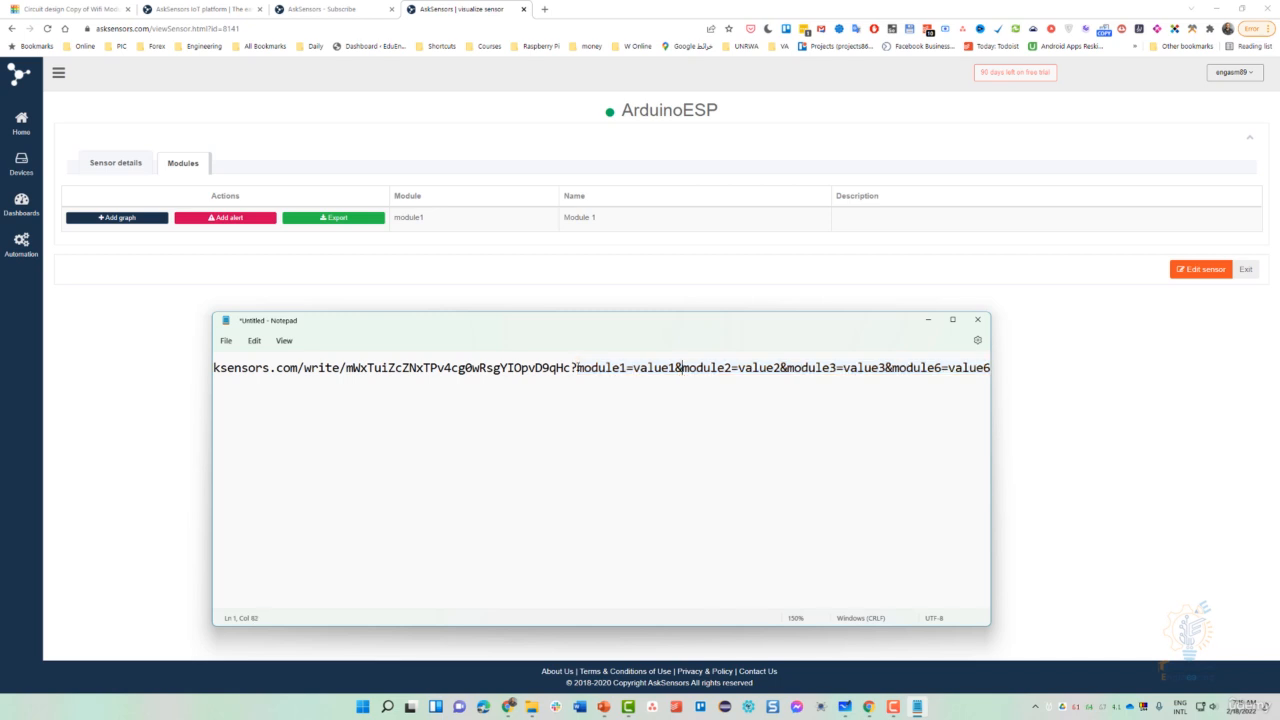
pyautogui.moveTo(577, 368); pyautogui.dragTo(670, 368)
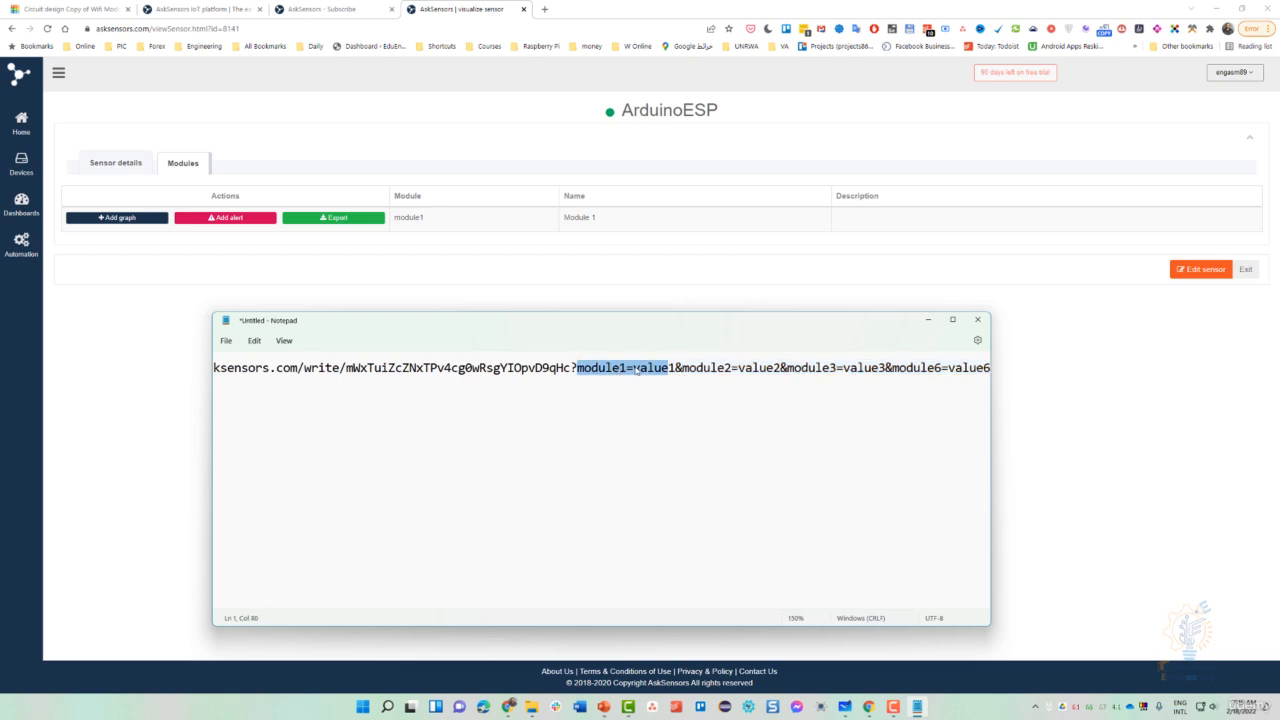
pyautogui.click(630, 368)
pyautogui.moveTo(682, 368); pyautogui.dragTo(775, 368)
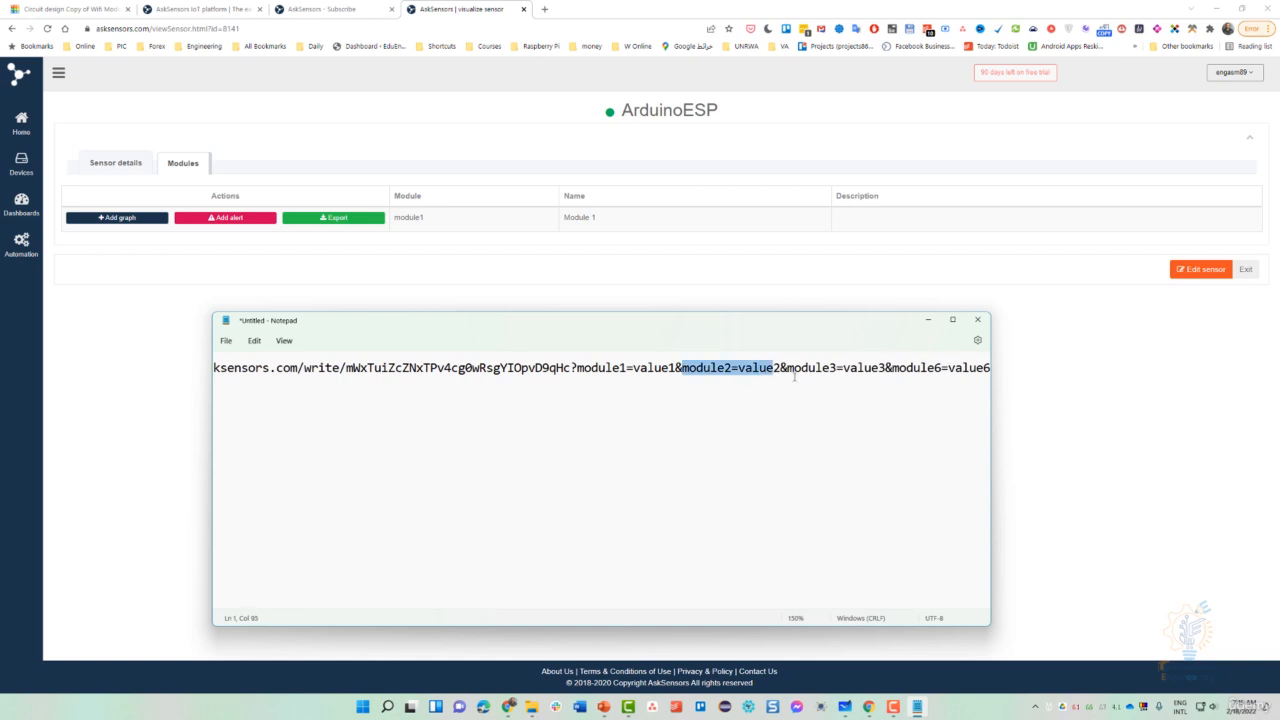
pyautogui.click(719, 368)
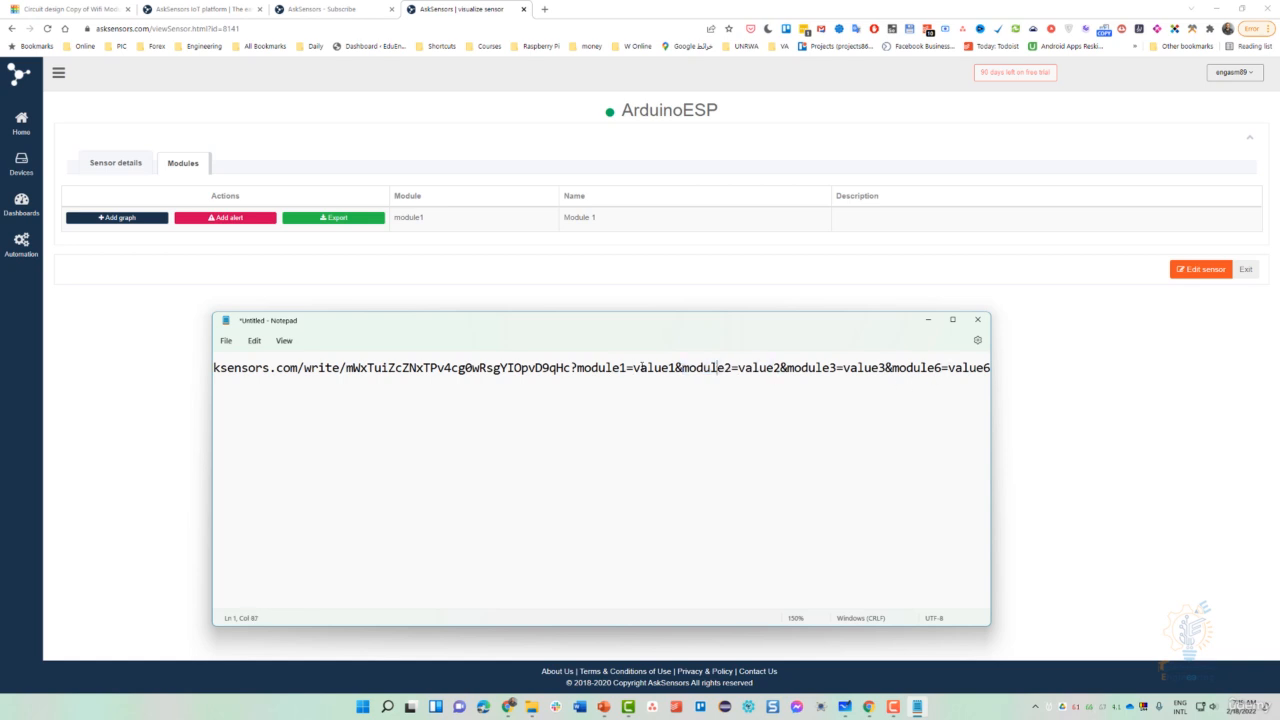
pyautogui.moveTo(677, 368); pyautogui.dragTo(1051, 371)
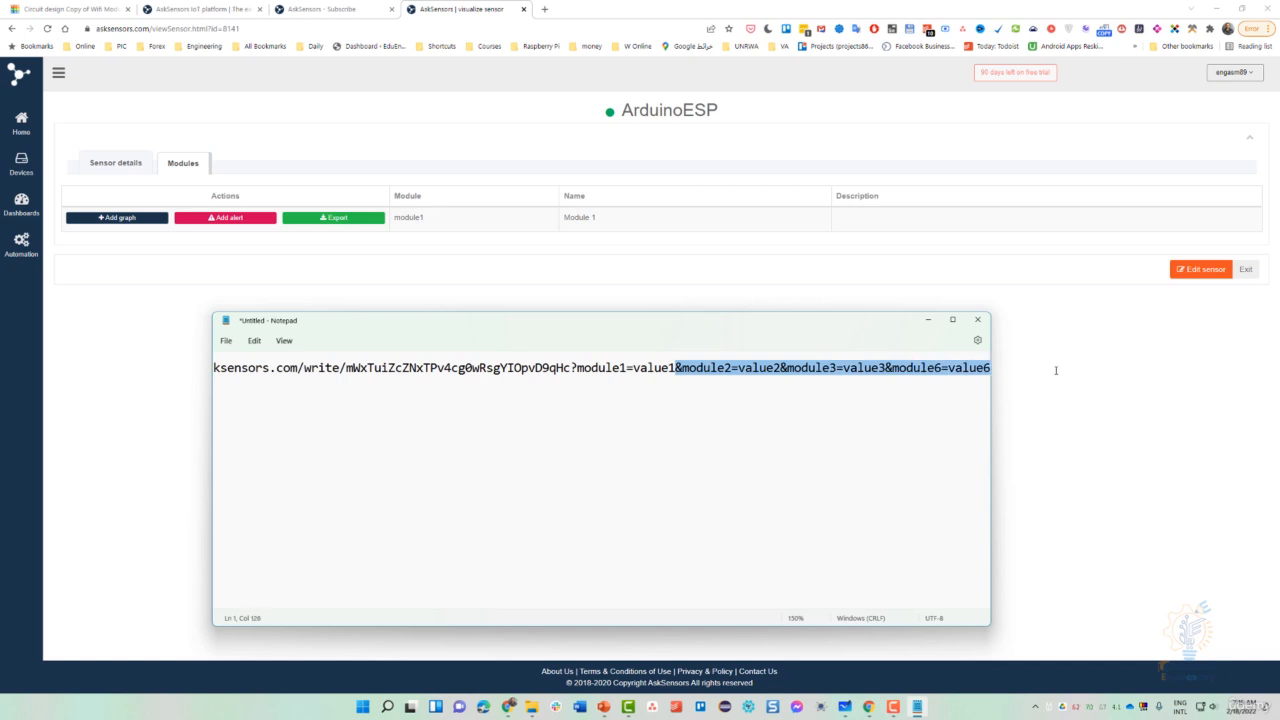
pyautogui.press('BackSpace')
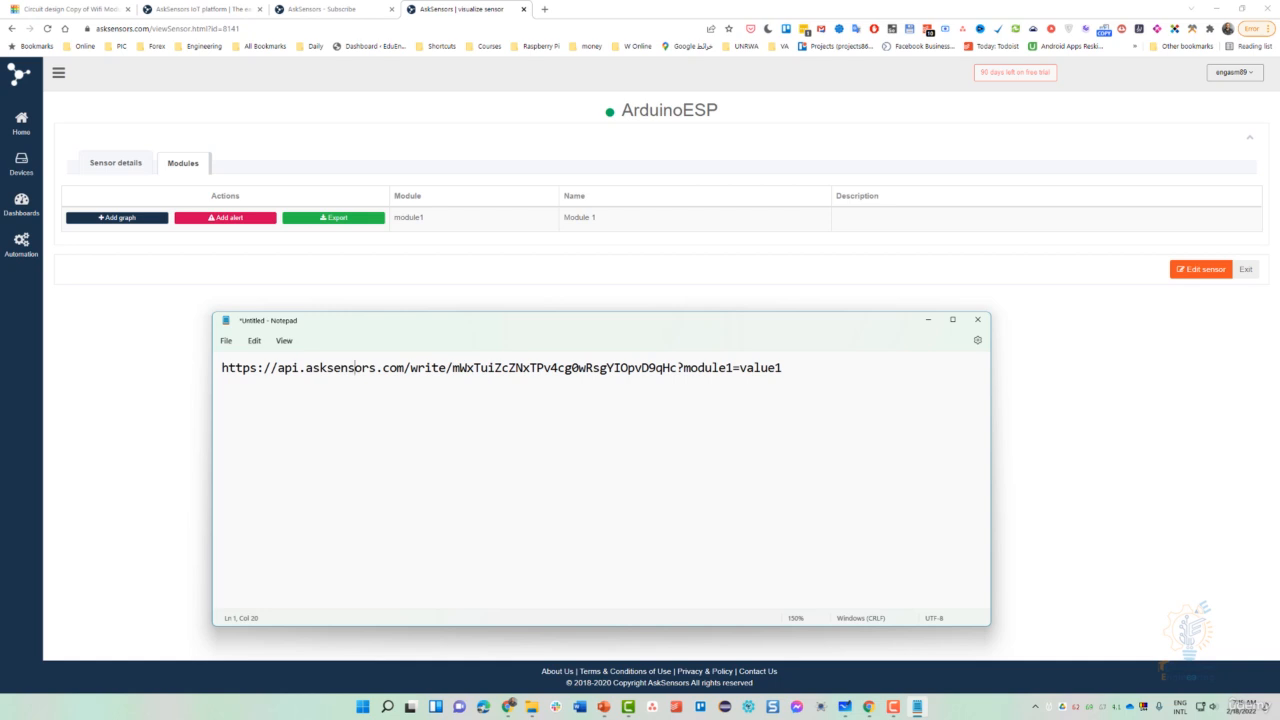
pyautogui.click(366, 287)
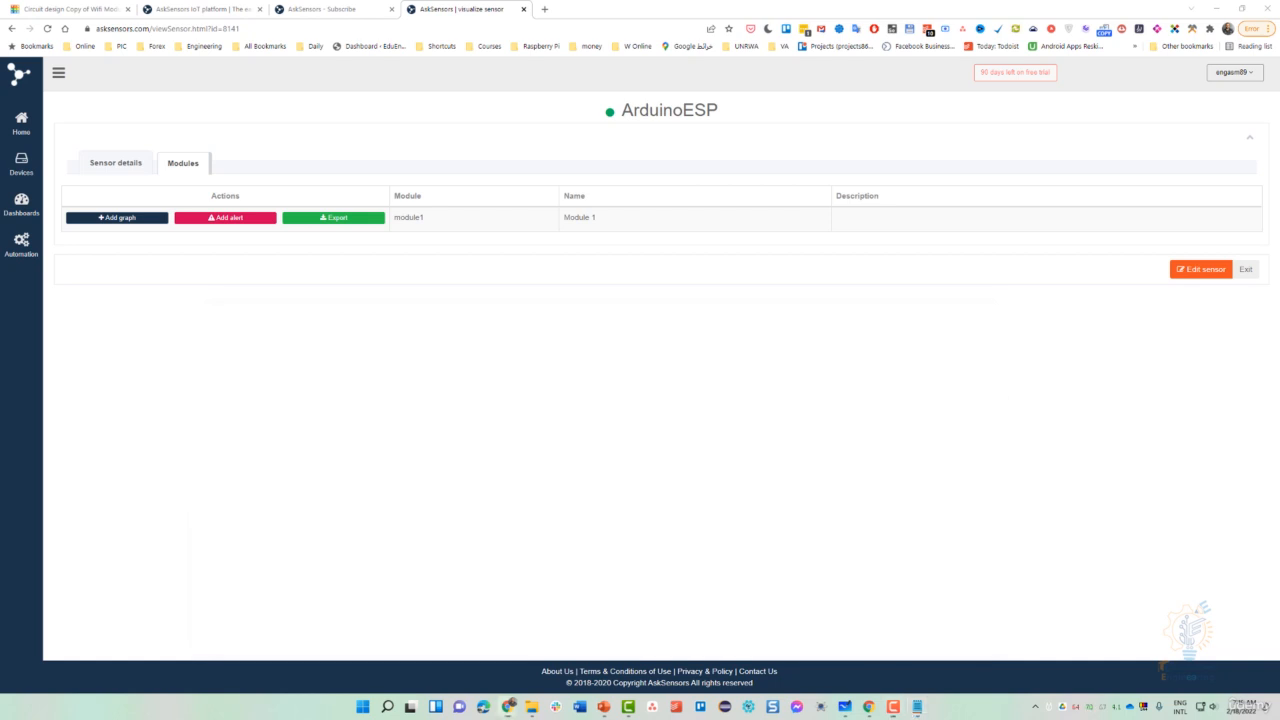
# - Copy the trimmed write URL and paste-and-go it in a new Chrome tab
pyautogui.click(917, 706)
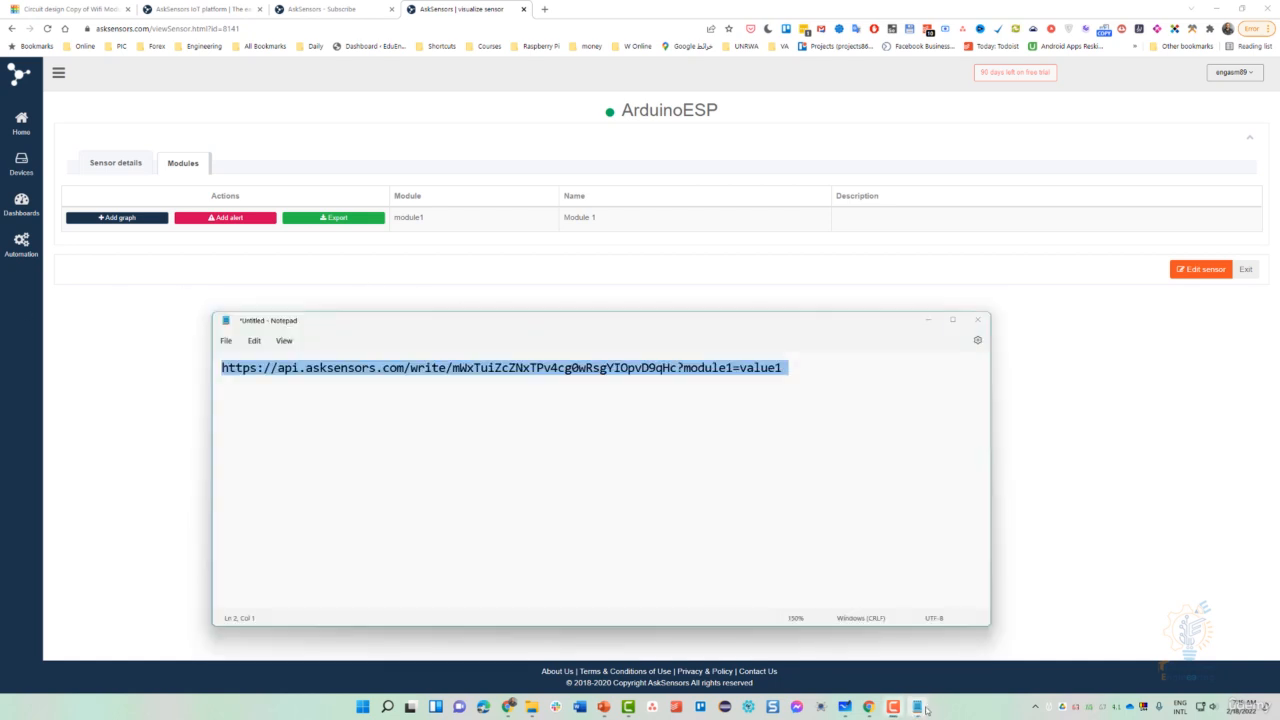
pyautogui.rightClick(660, 369)
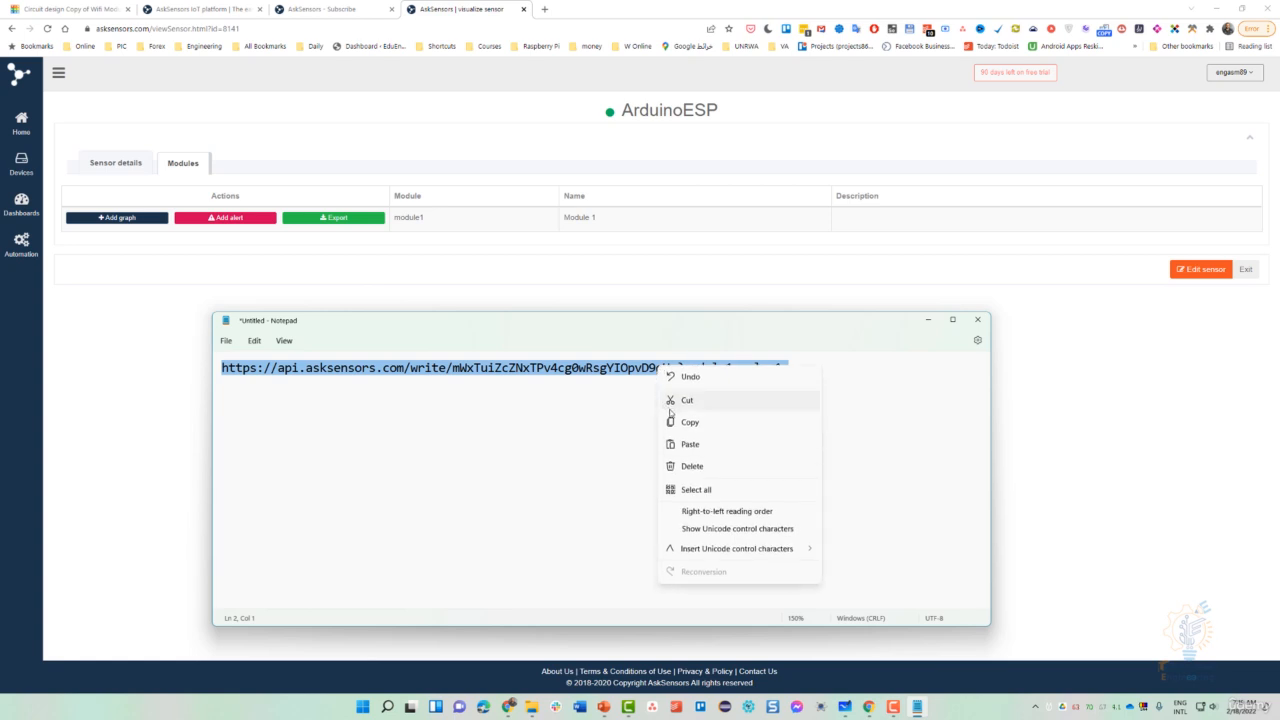
pyautogui.click(675, 420)
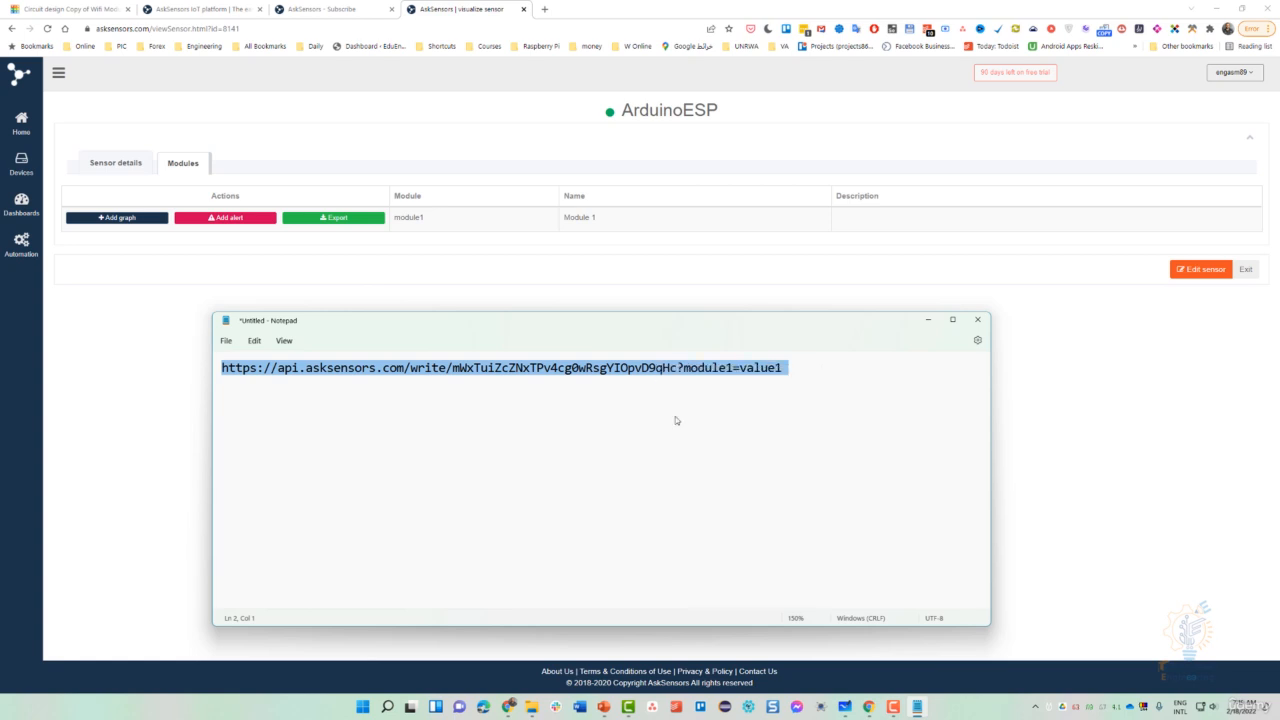
pyautogui.click(544, 9)
pyautogui.rightClick(543, 29)
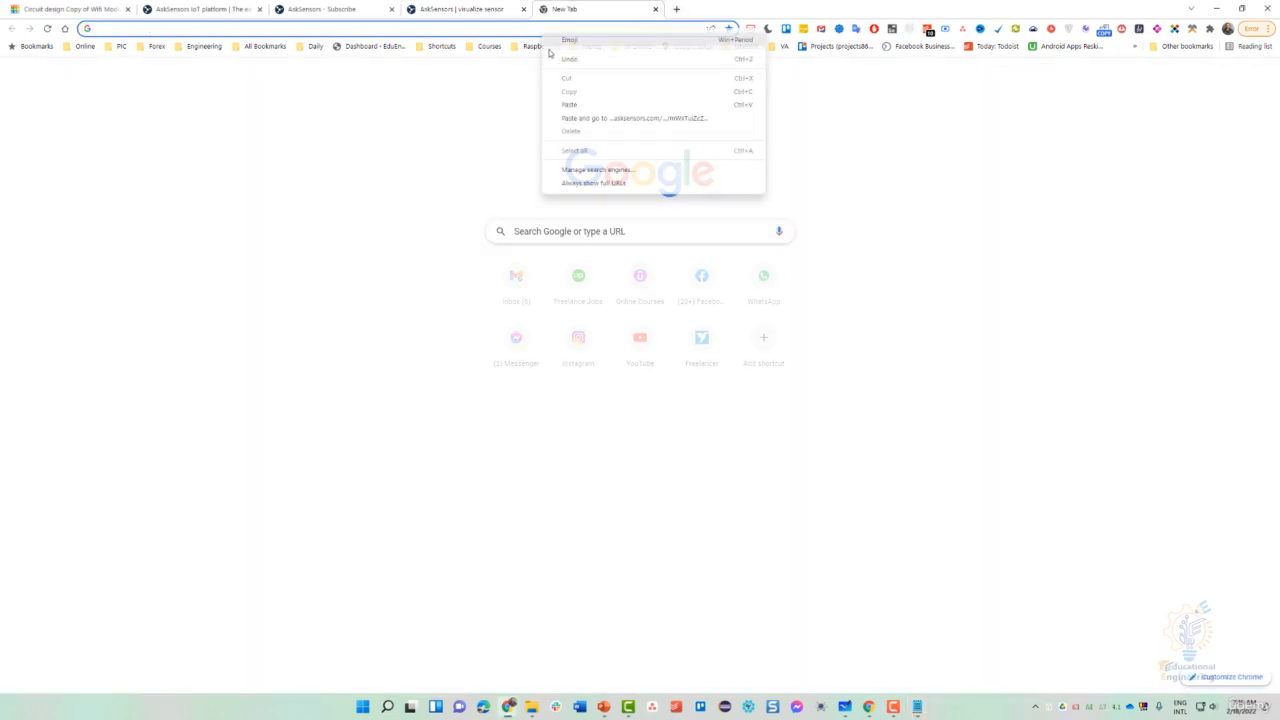
pyautogui.click(571, 118)
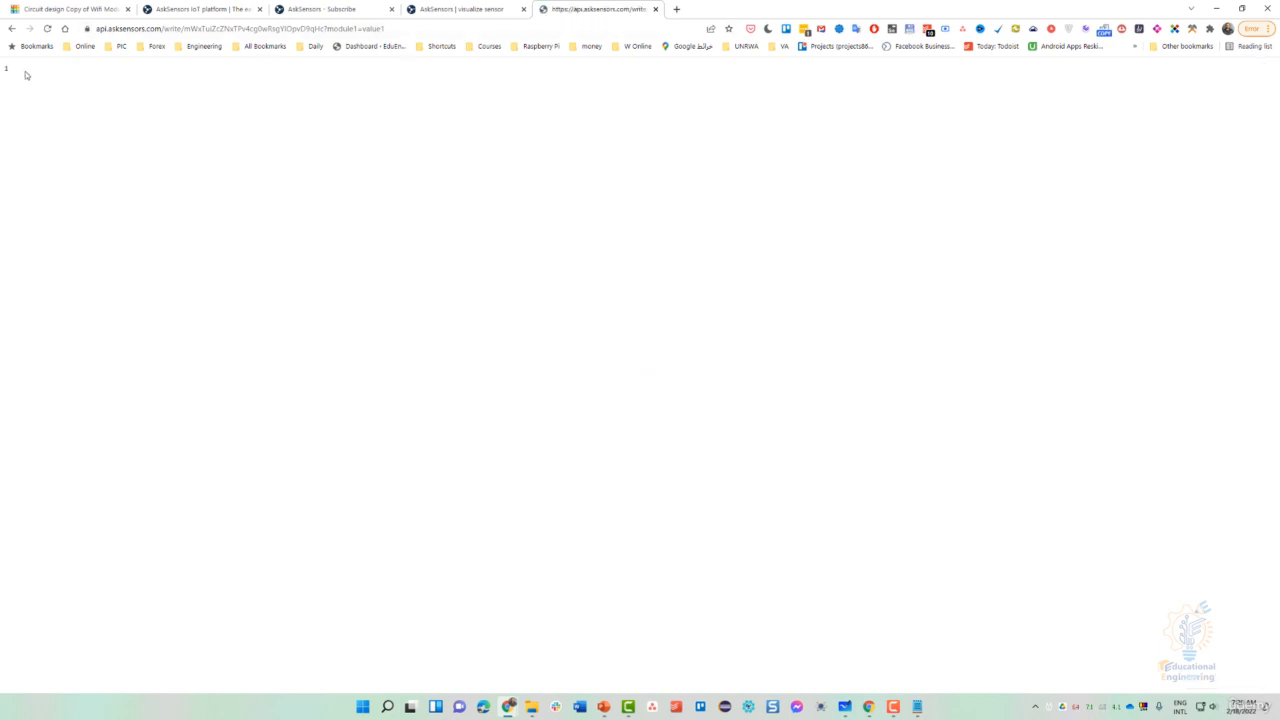
# - Confirm the page returned 1, then switch back to the ArduinoESP sensor tab
pyautogui.doubleClick(10, 71)
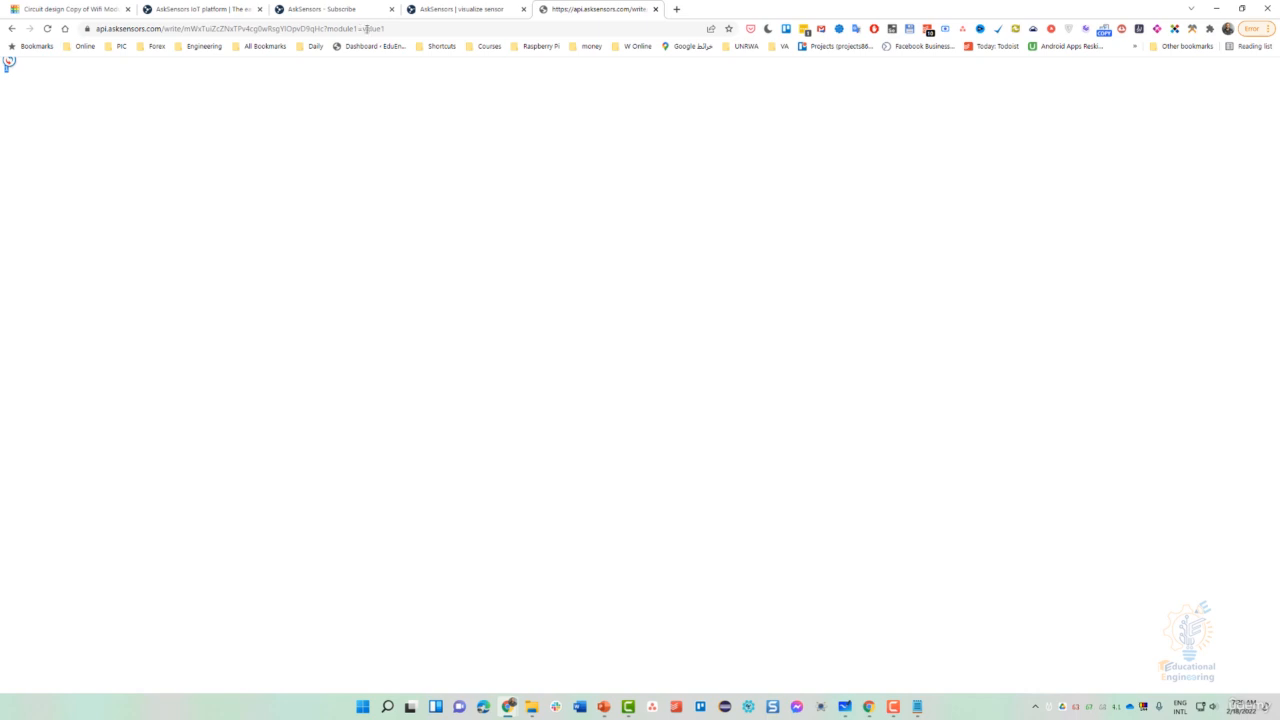
pyautogui.click(290, 109)
pyautogui.doubleClick(7, 69)
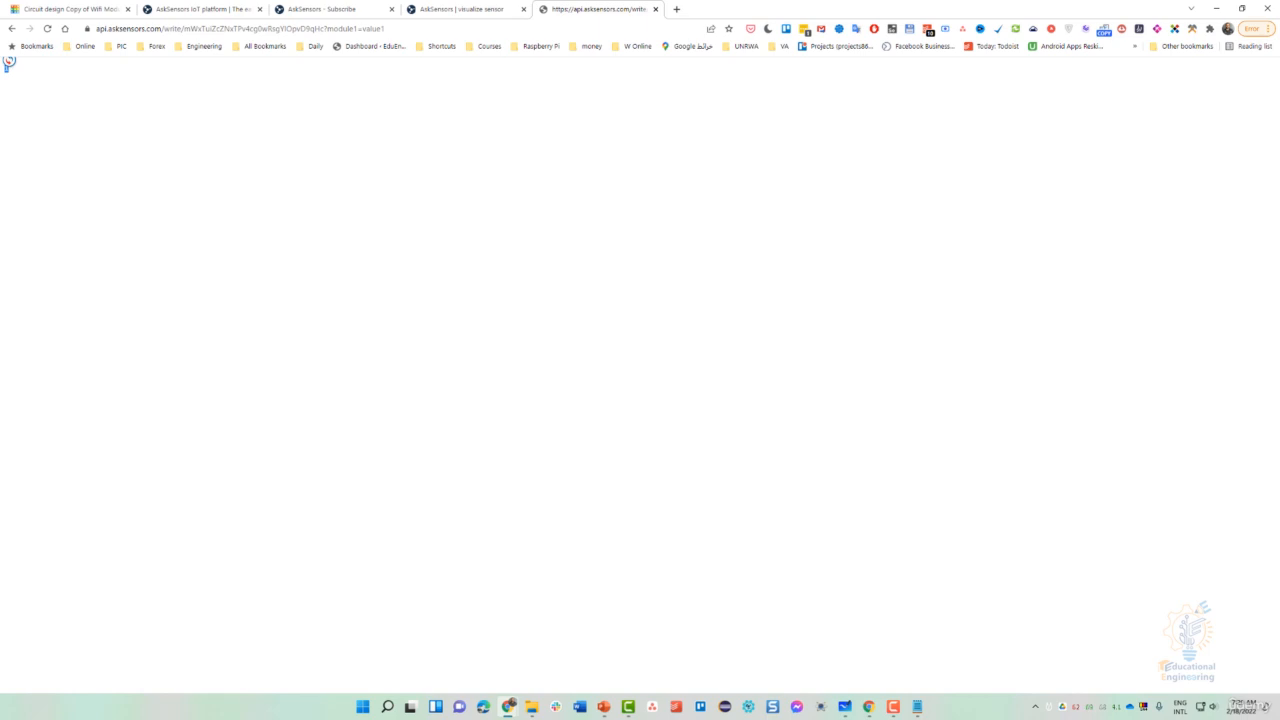
pyautogui.click(458, 10)
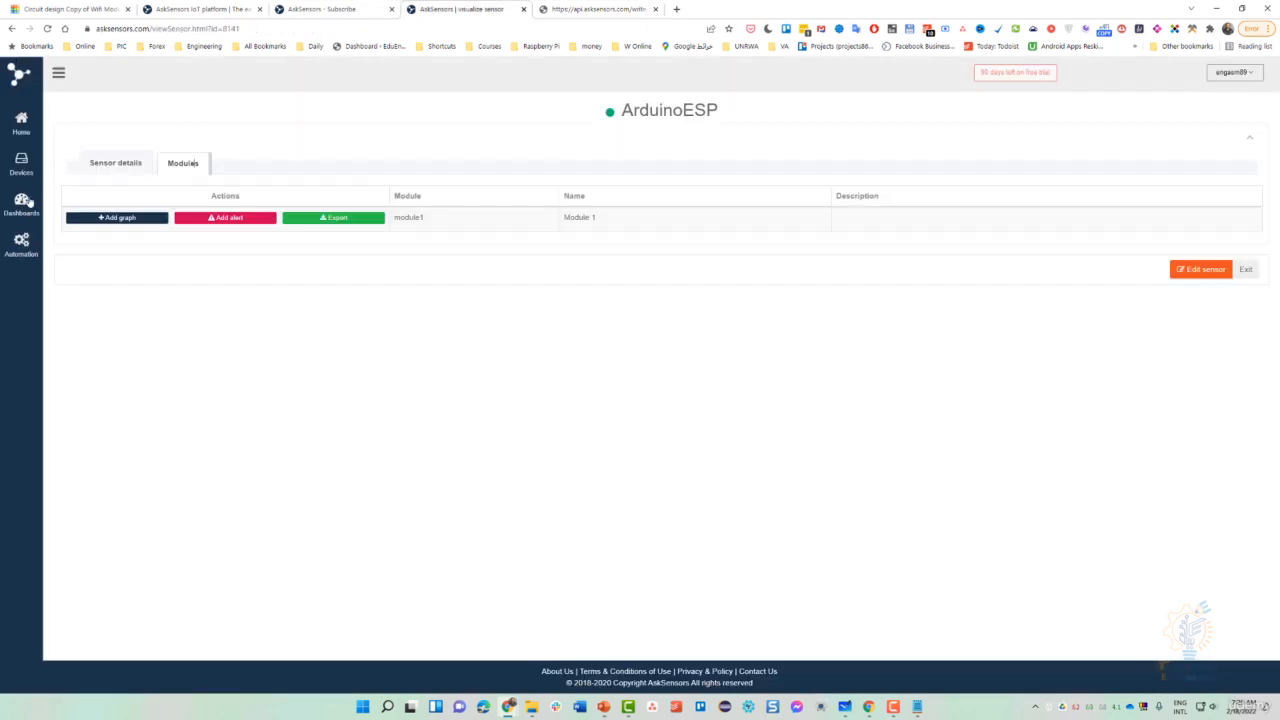
# - Try creating a new custom dashboard and dismiss the paid-account warning
pyautogui.moveTo(29, 201)
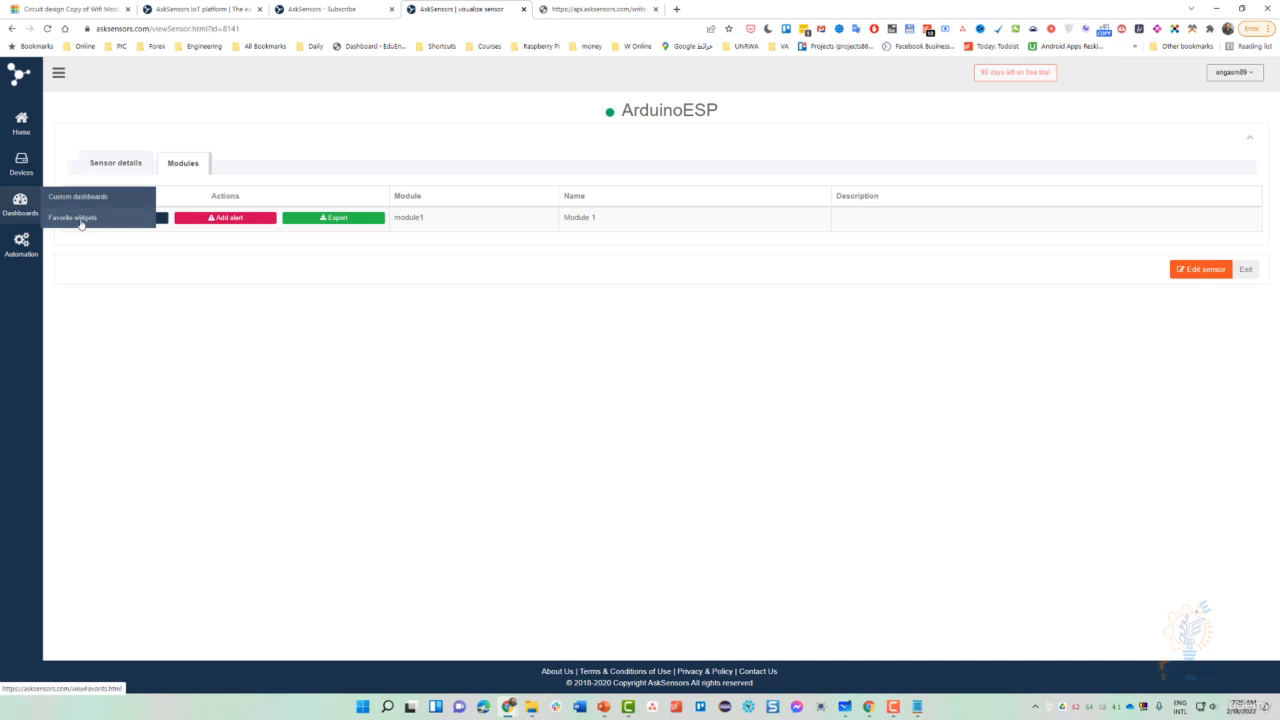
pyautogui.click(81, 199)
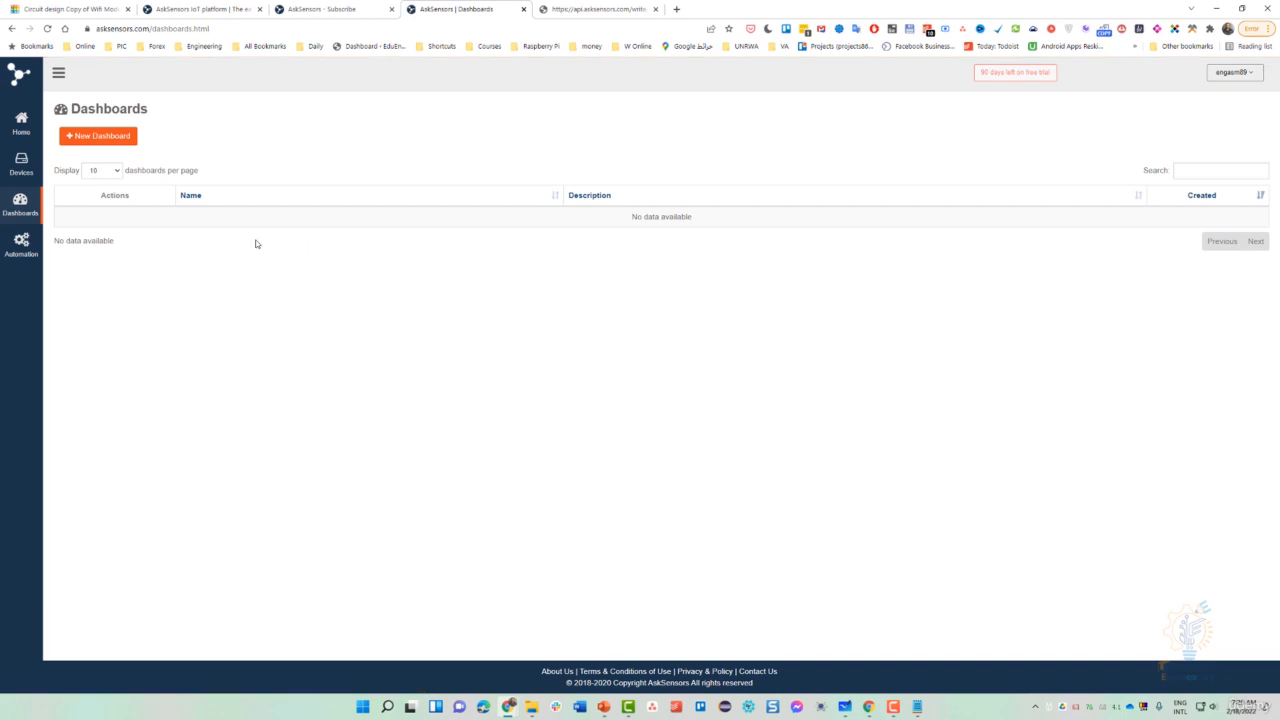
pyautogui.click(109, 142)
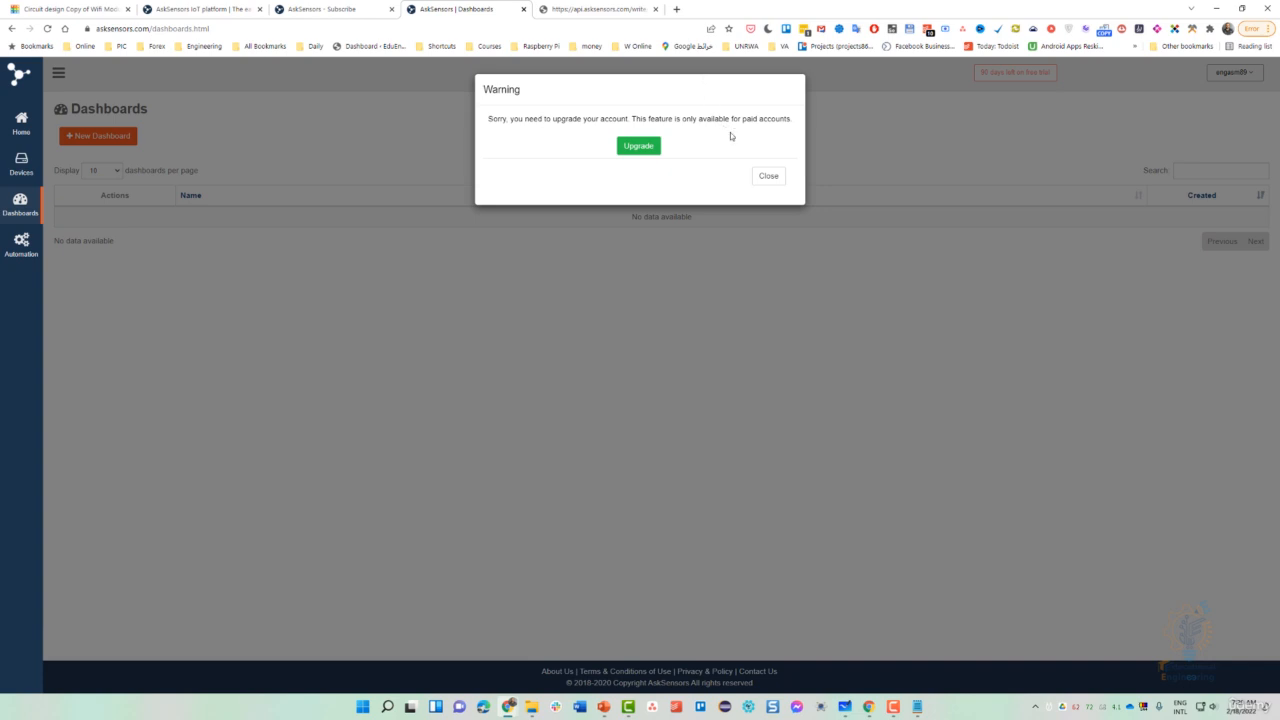
pyautogui.click(766, 175)
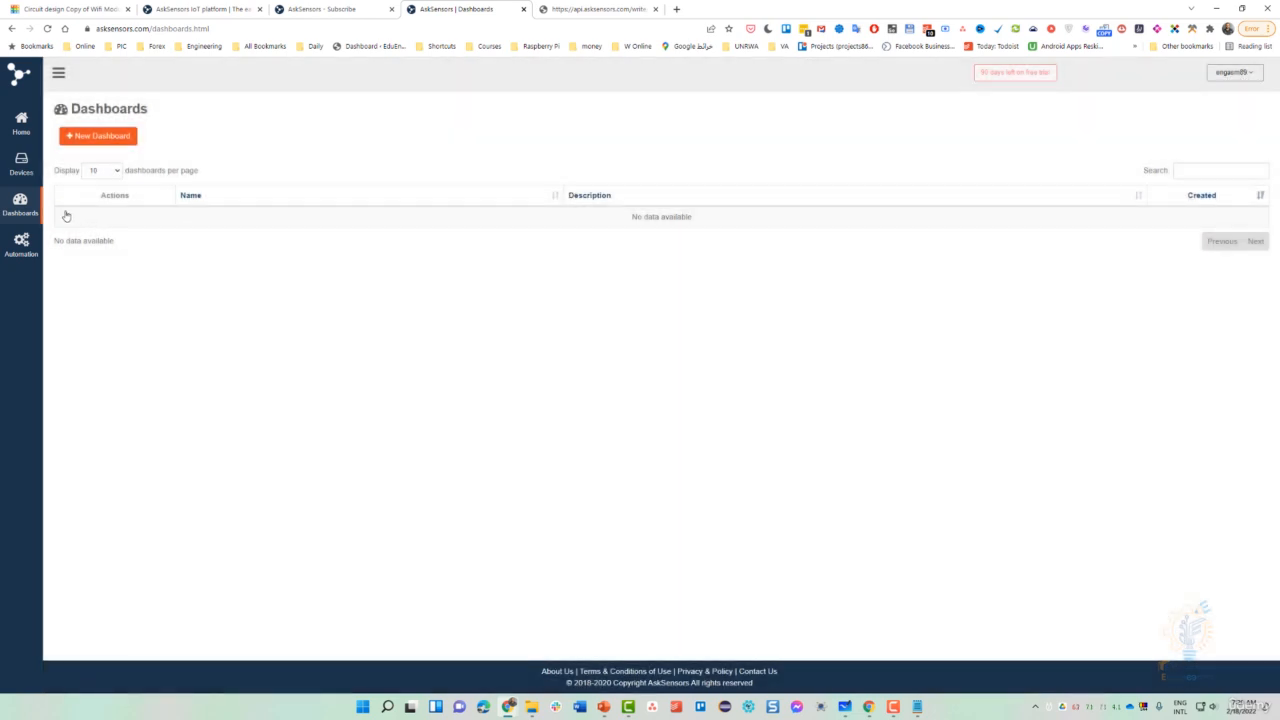
# - Open Favorite widgets and dismiss its upgrade warning
pyautogui.moveTo(21, 205)
pyautogui.click(90, 222)
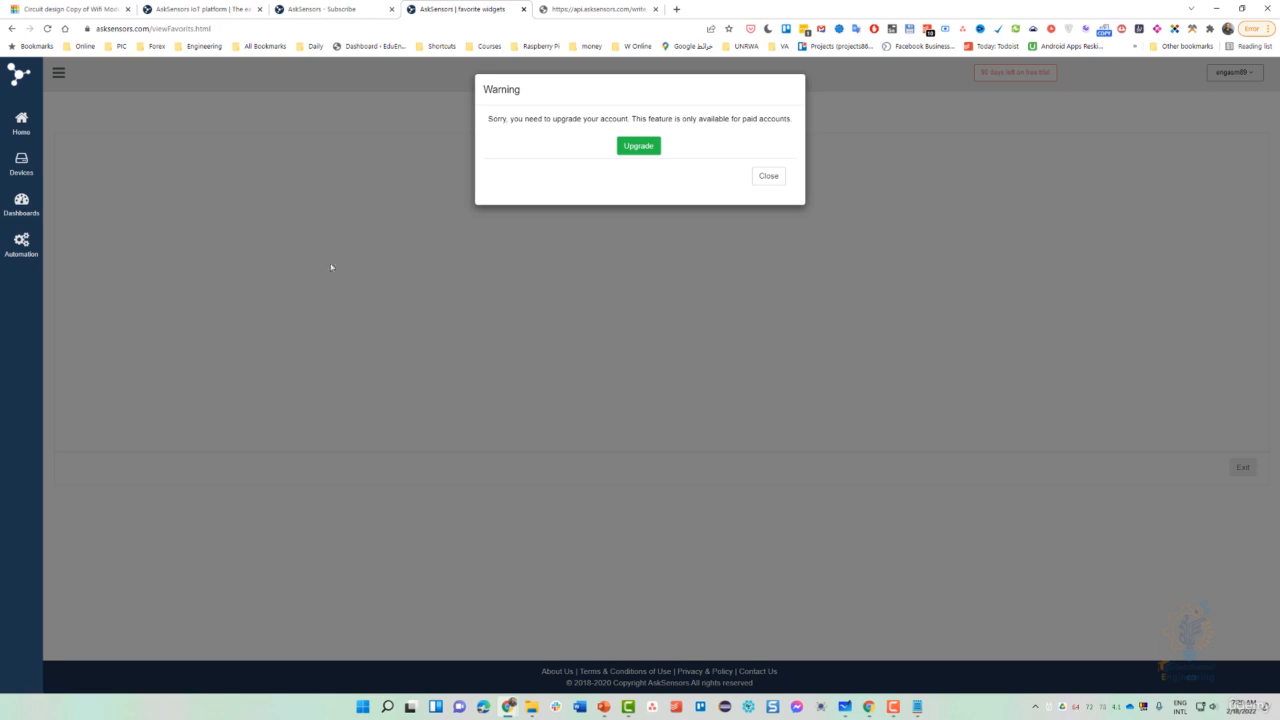
pyautogui.click(766, 176)
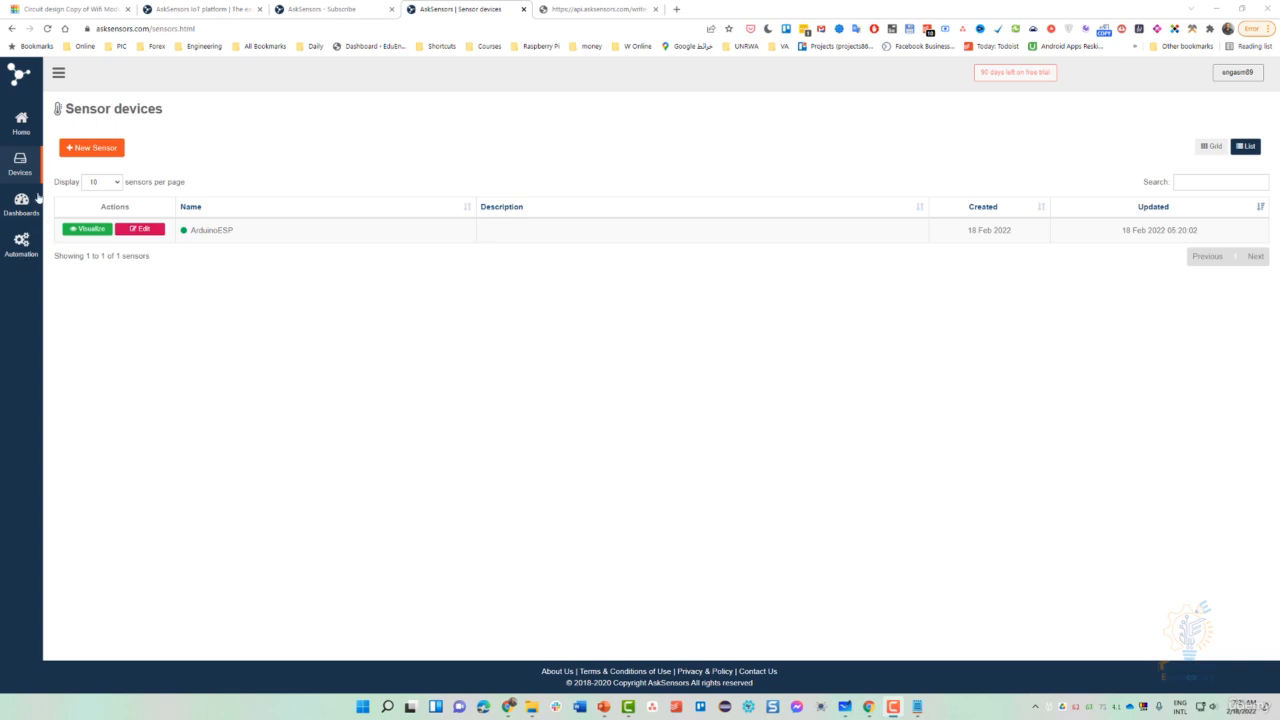
# - Open ArduinoESP from Sensor devices, show its Modules, and start a new graph for Module 1
pyautogui.moveTo(24, 170)
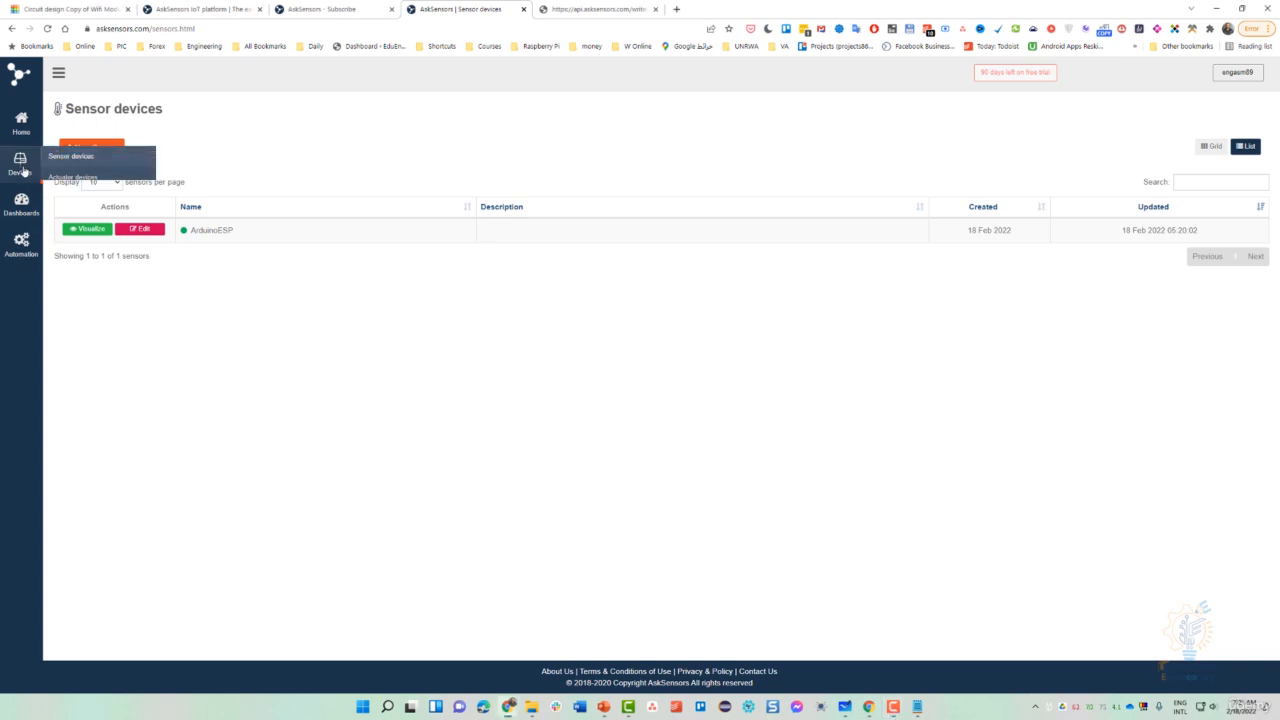
pyautogui.click(71, 170)
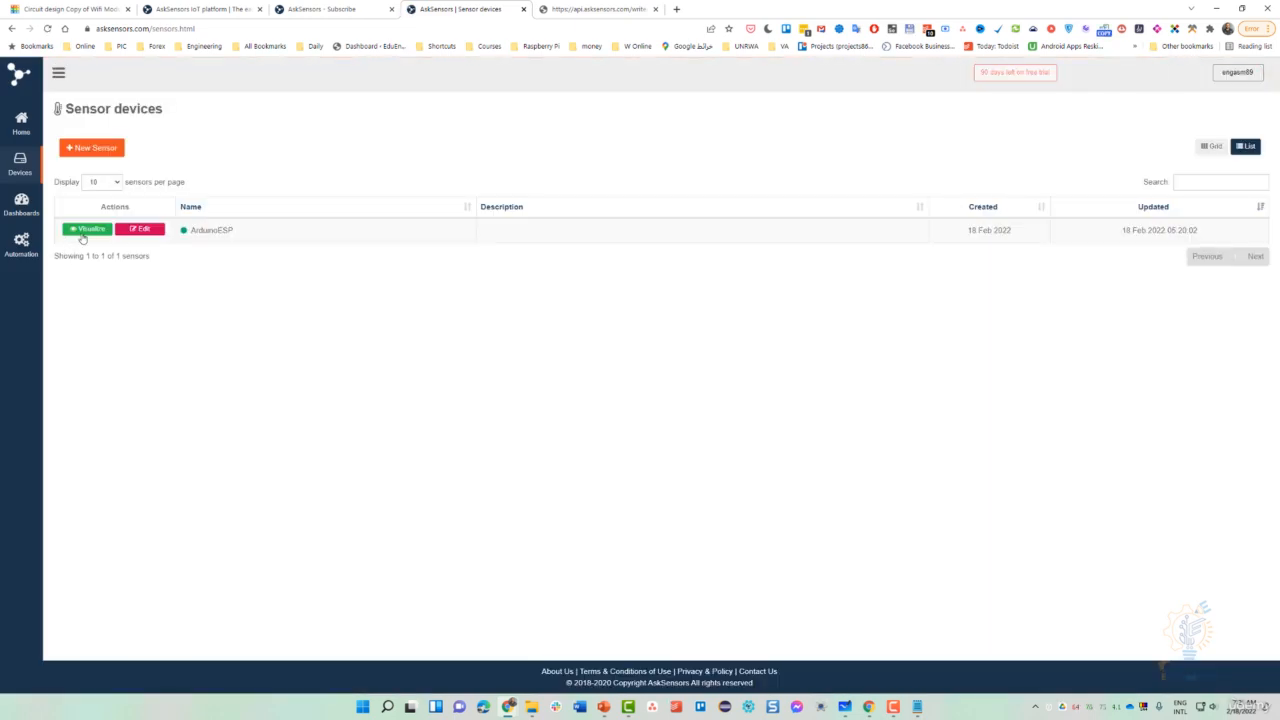
pyautogui.click(87, 230)
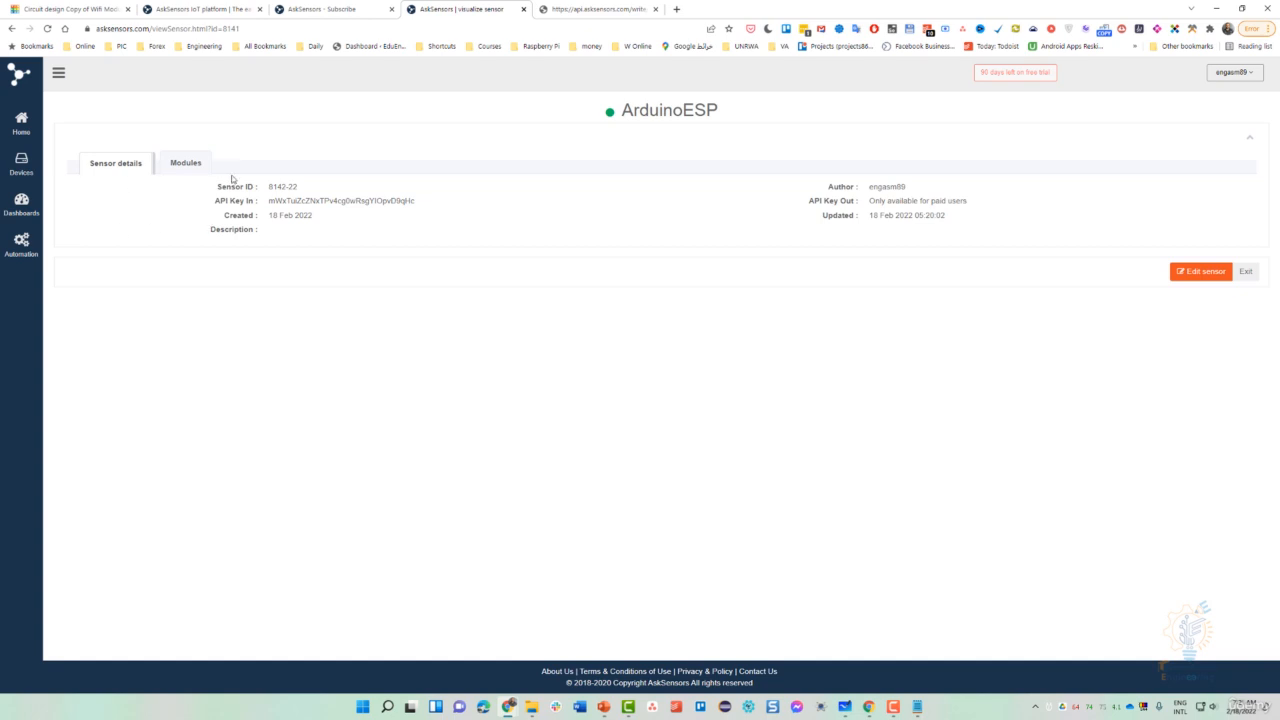
pyautogui.click(185, 165)
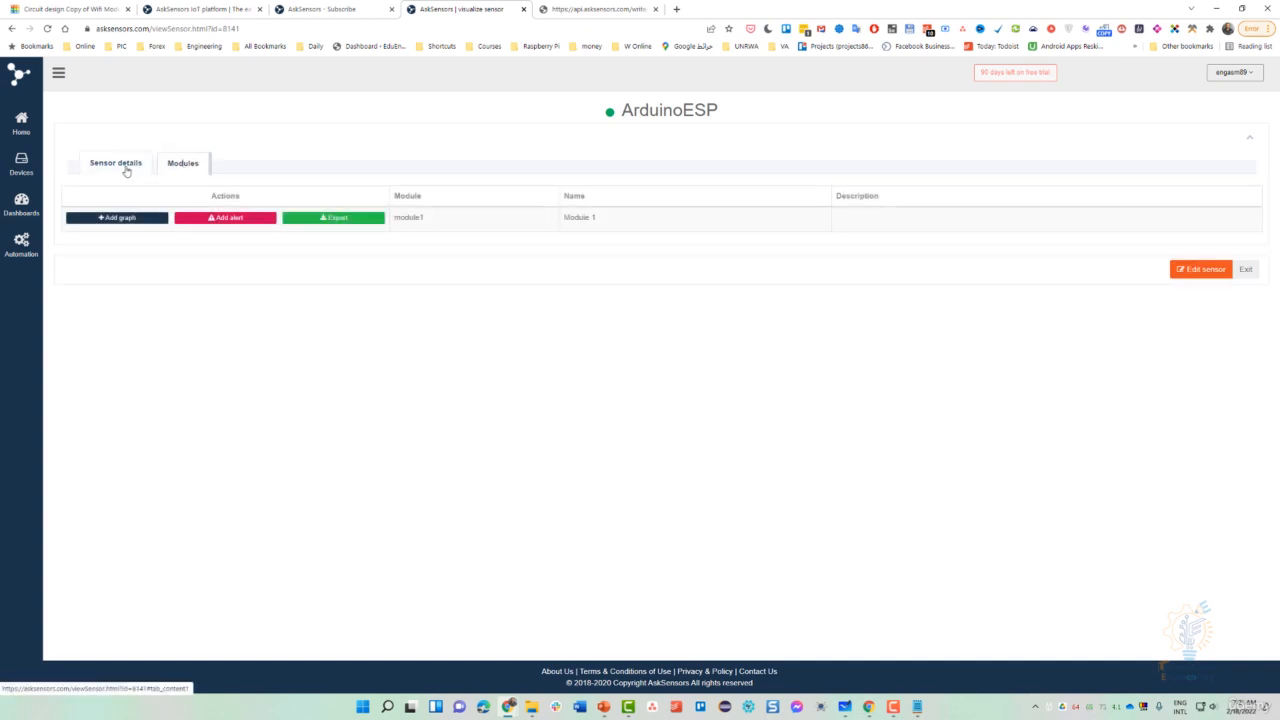
pyautogui.click(119, 219)
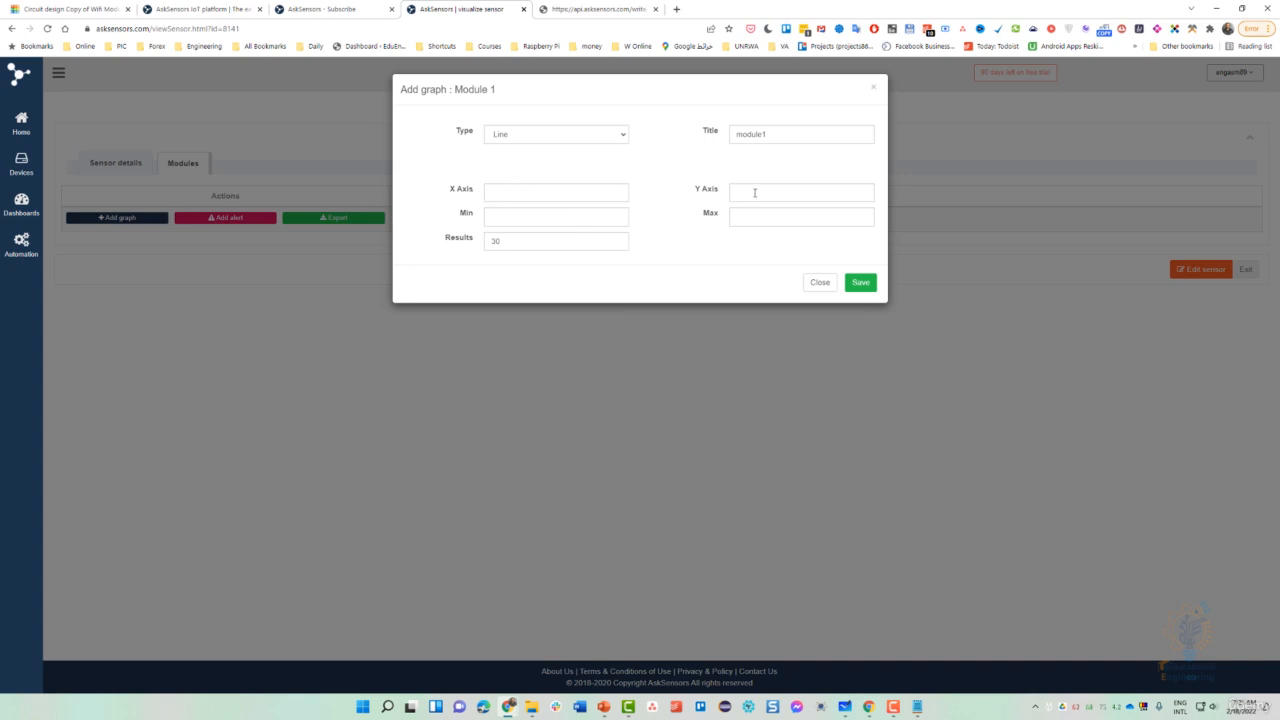
# - Fill in the Line graph with X axis Date, range 0–50 and title Button, then save
pyautogui.click(509, 213)
pyautogui.click(553, 196)
pyautogui.write('Date')
pyautogui.click(700, 253)
pyautogui.doubleClick(746, 138)
pyautogui.write('Bulb')
pyautogui.click(612, 138)
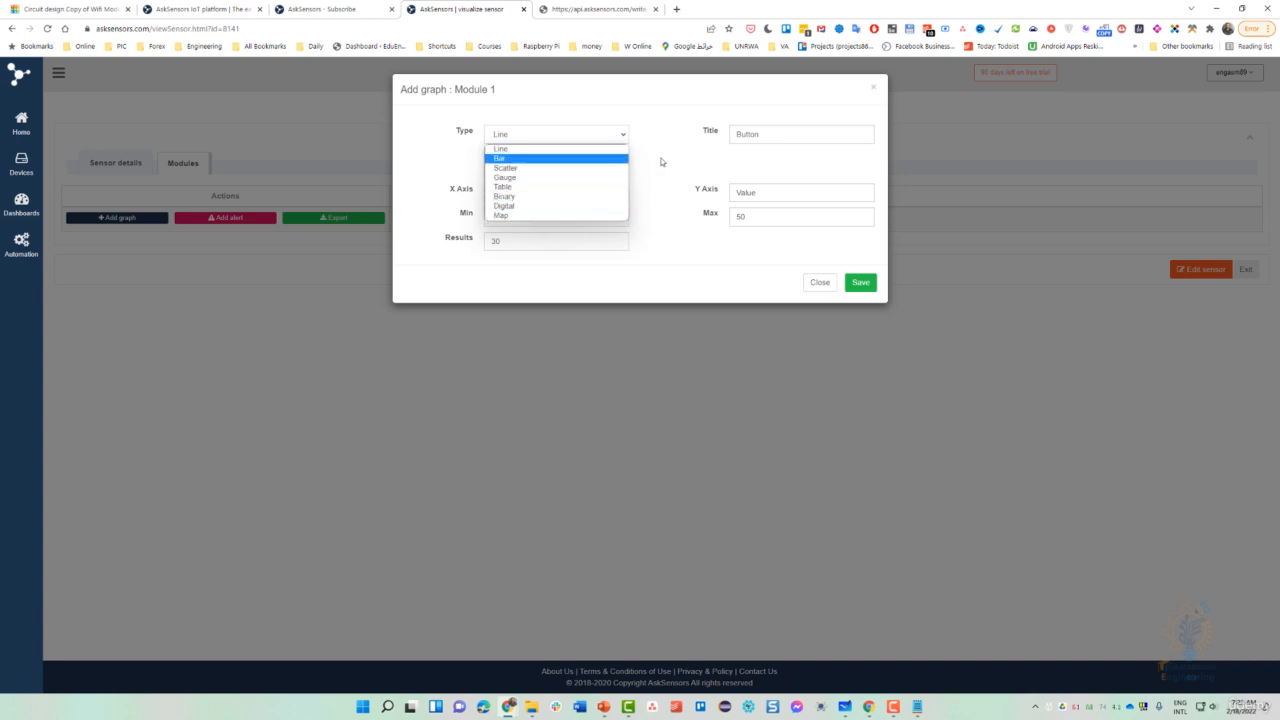
pyautogui.click(542, 148)
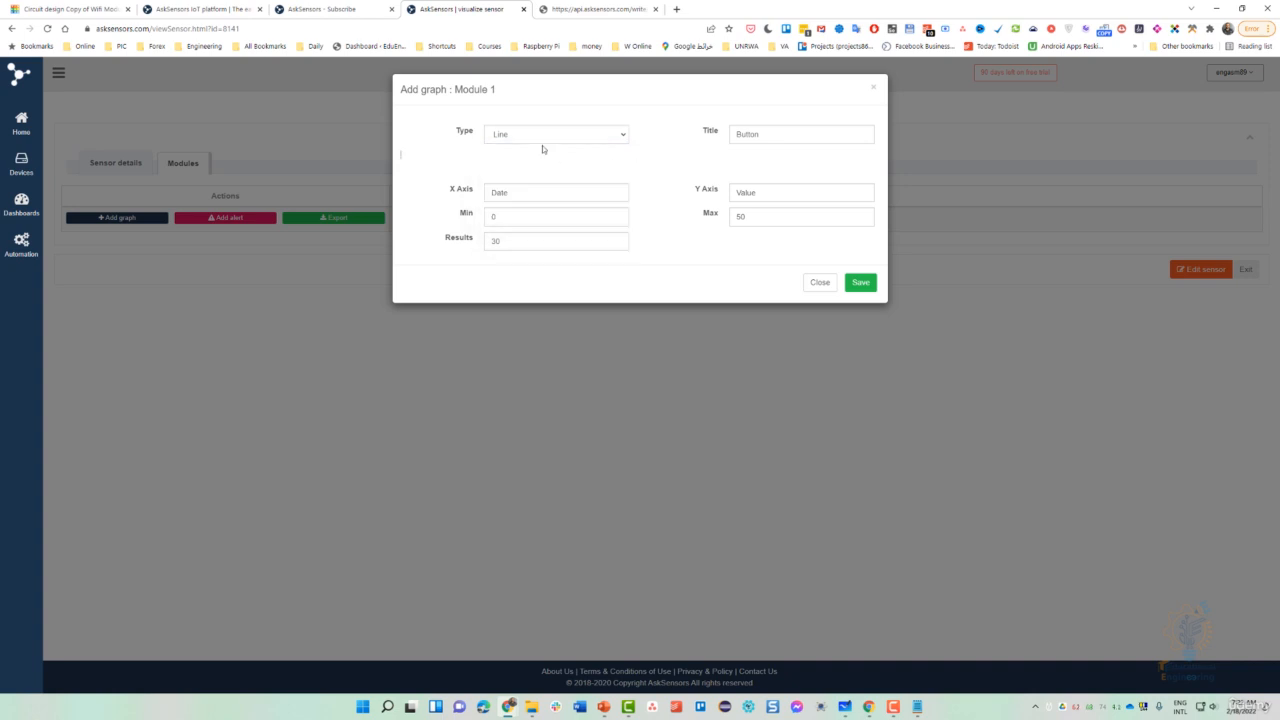
pyautogui.click(857, 284)
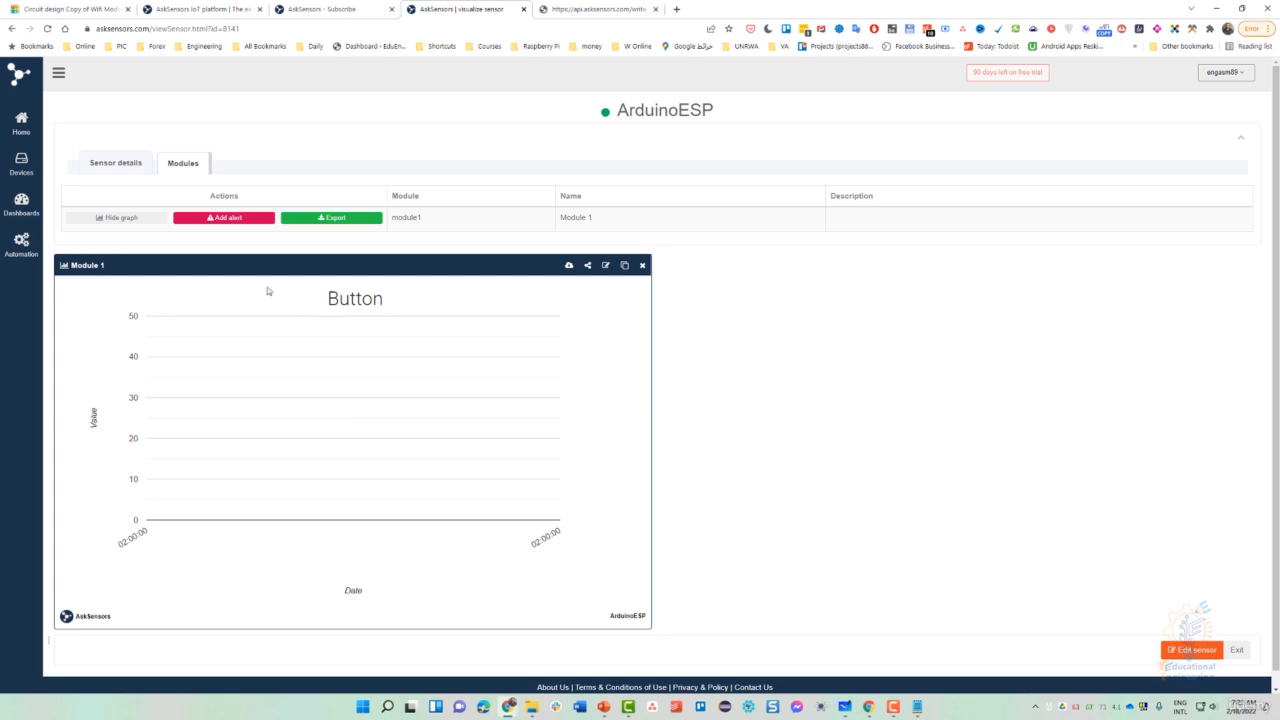
# - Start a new alert for module1, enable it, and choose Email with a Min/Max threshold condition
pyautogui.click(229, 218)
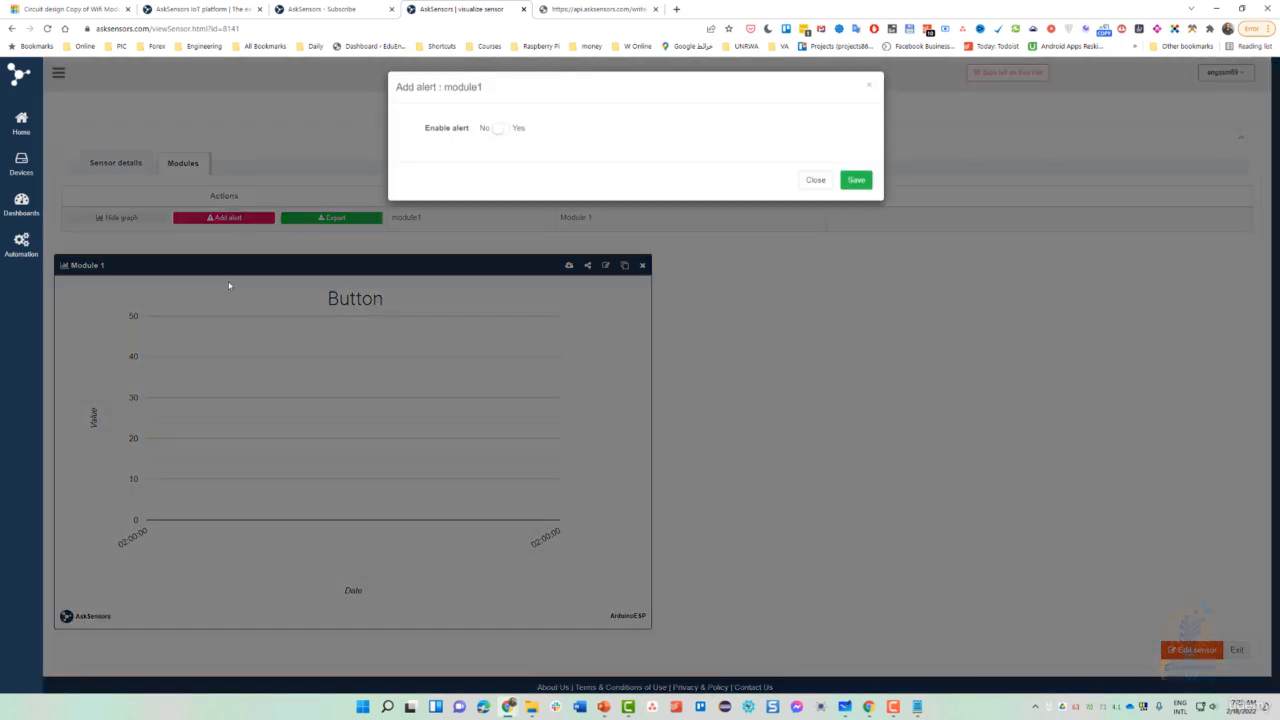
pyautogui.click(501, 131)
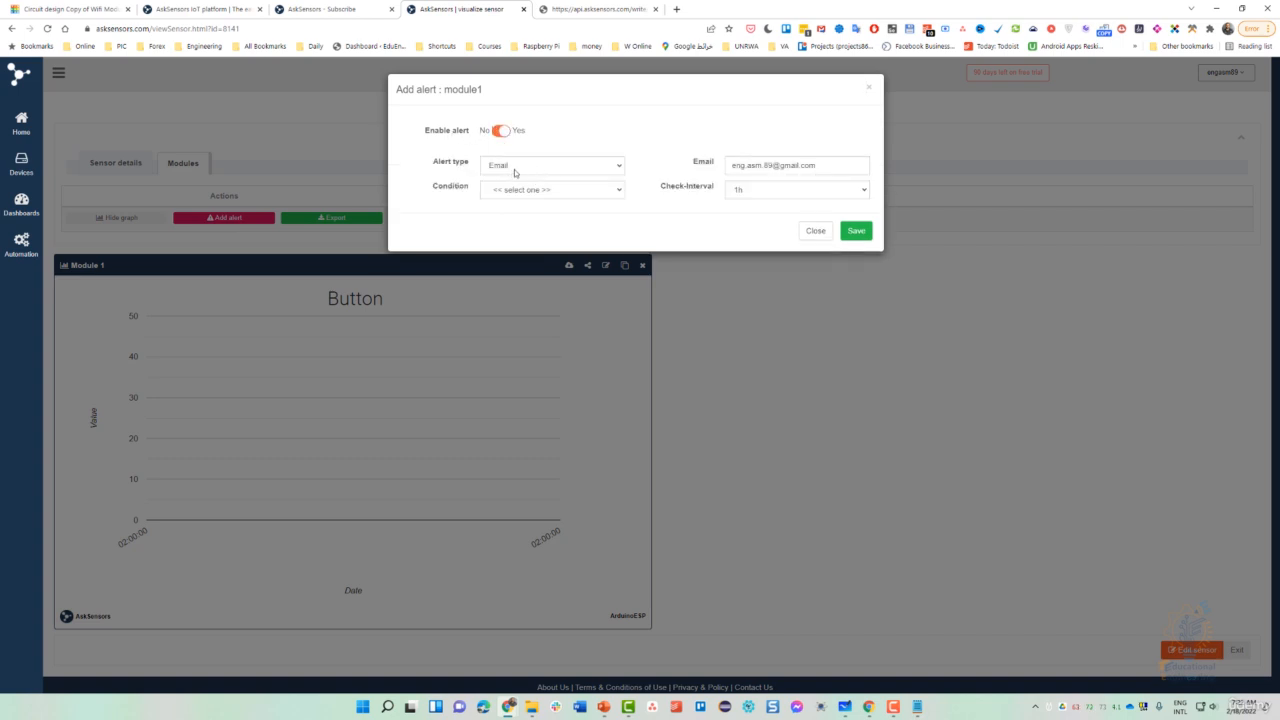
pyautogui.click(526, 168)
pyautogui.click(546, 172)
pyautogui.click(534, 192)
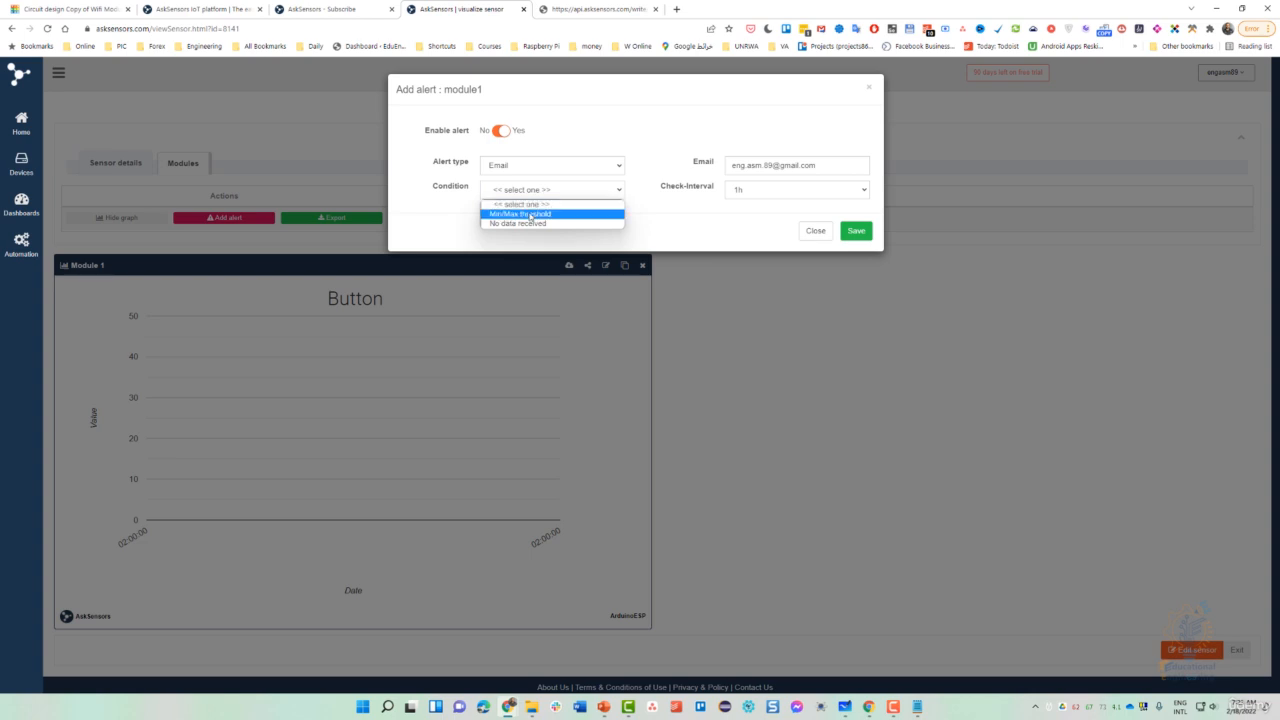
pyautogui.click(530, 215)
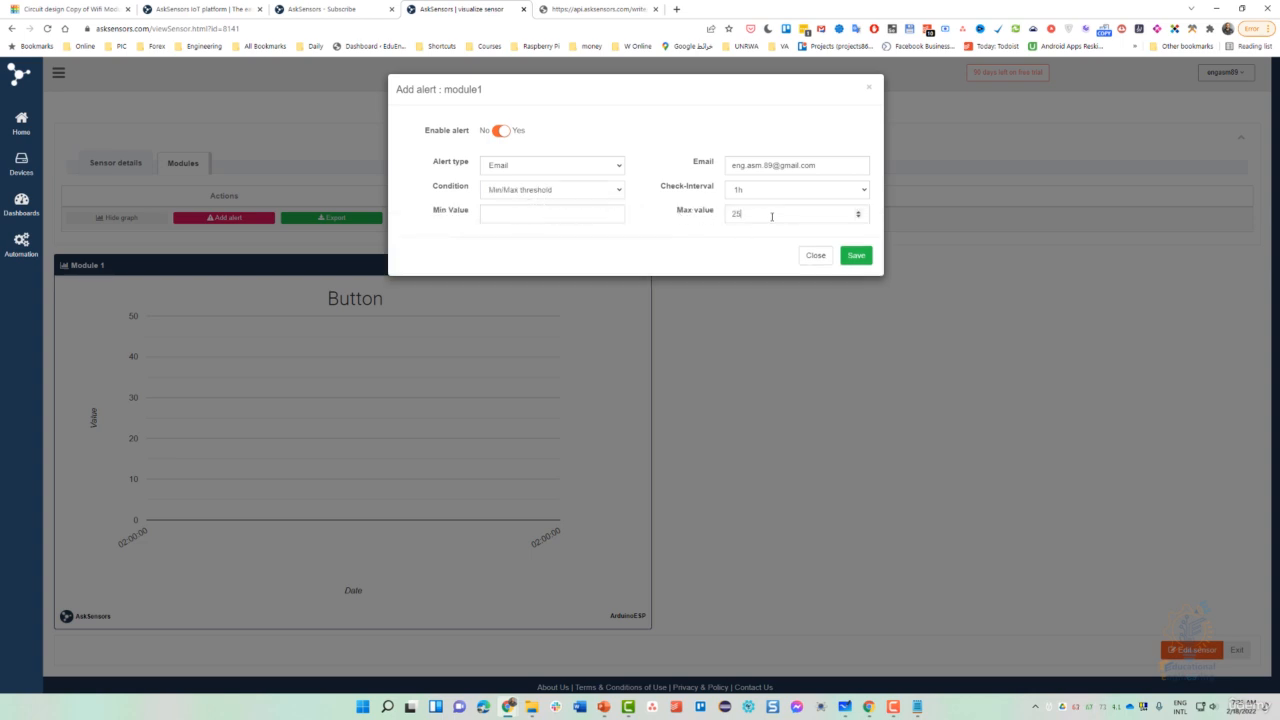
# - Set the check interval to 15min and the max value to 1, then save the alert
pyautogui.click(747, 191)
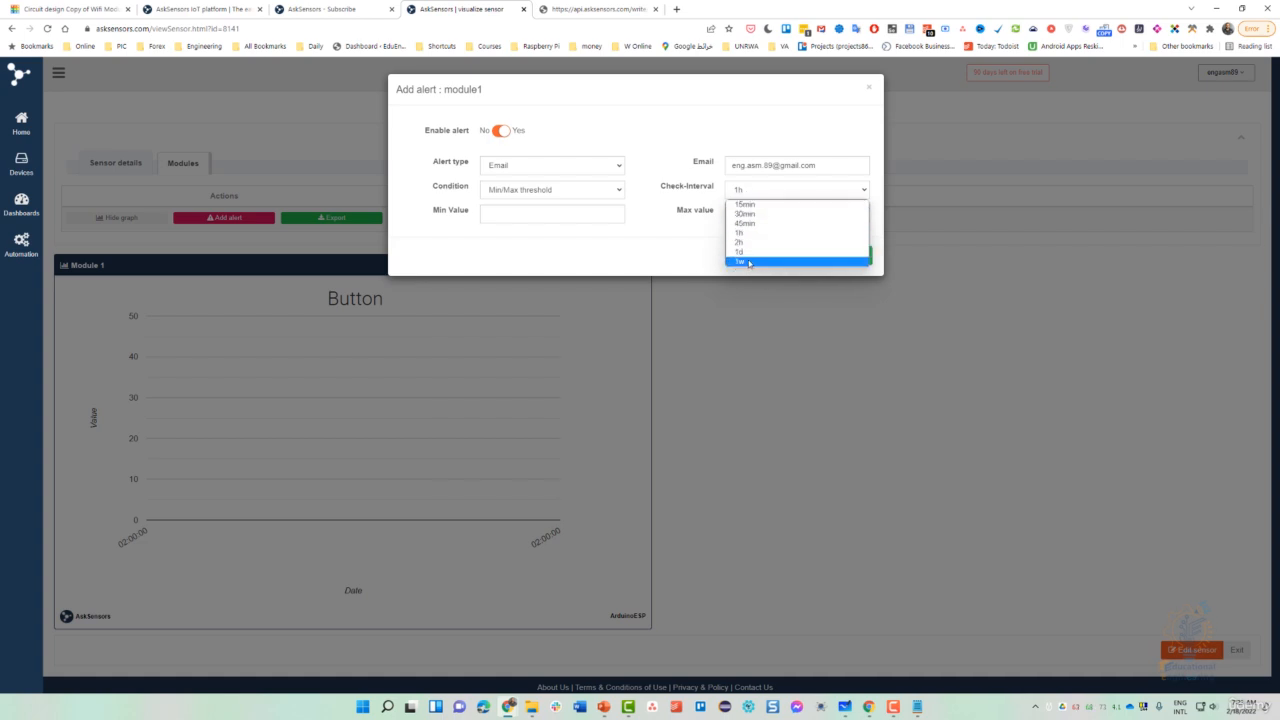
pyautogui.click(676, 204)
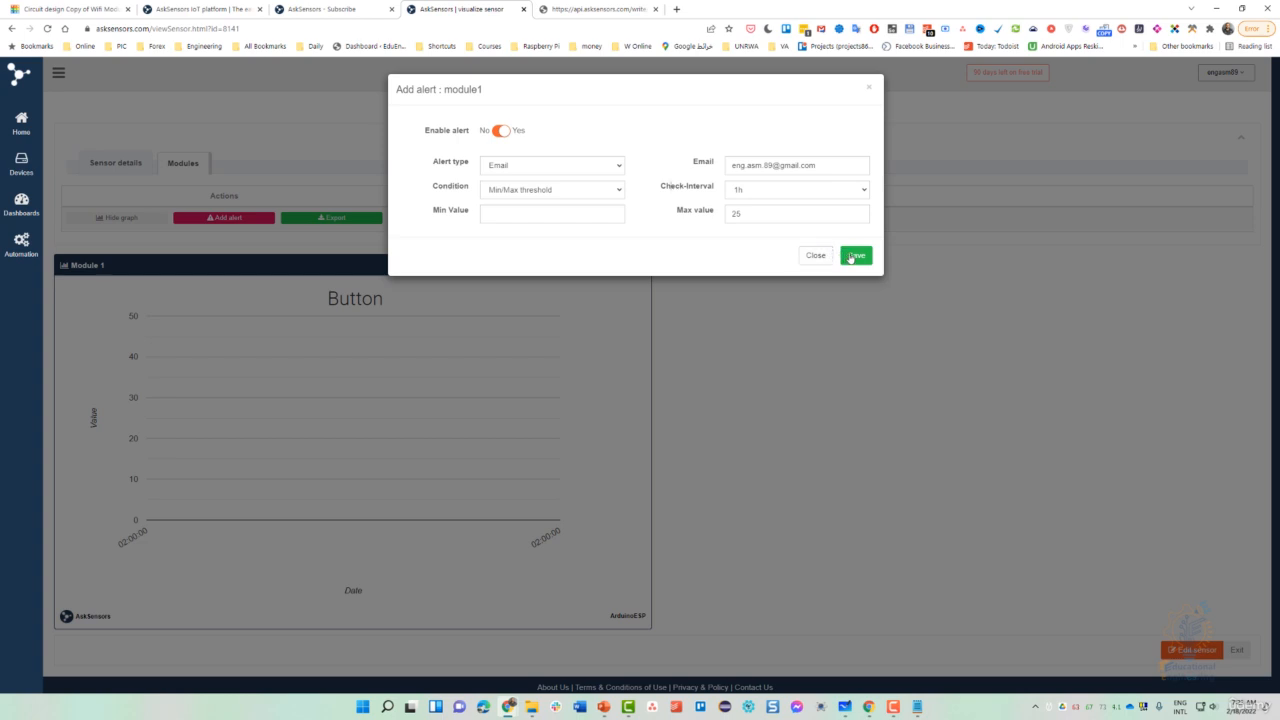
pyautogui.click(759, 203)
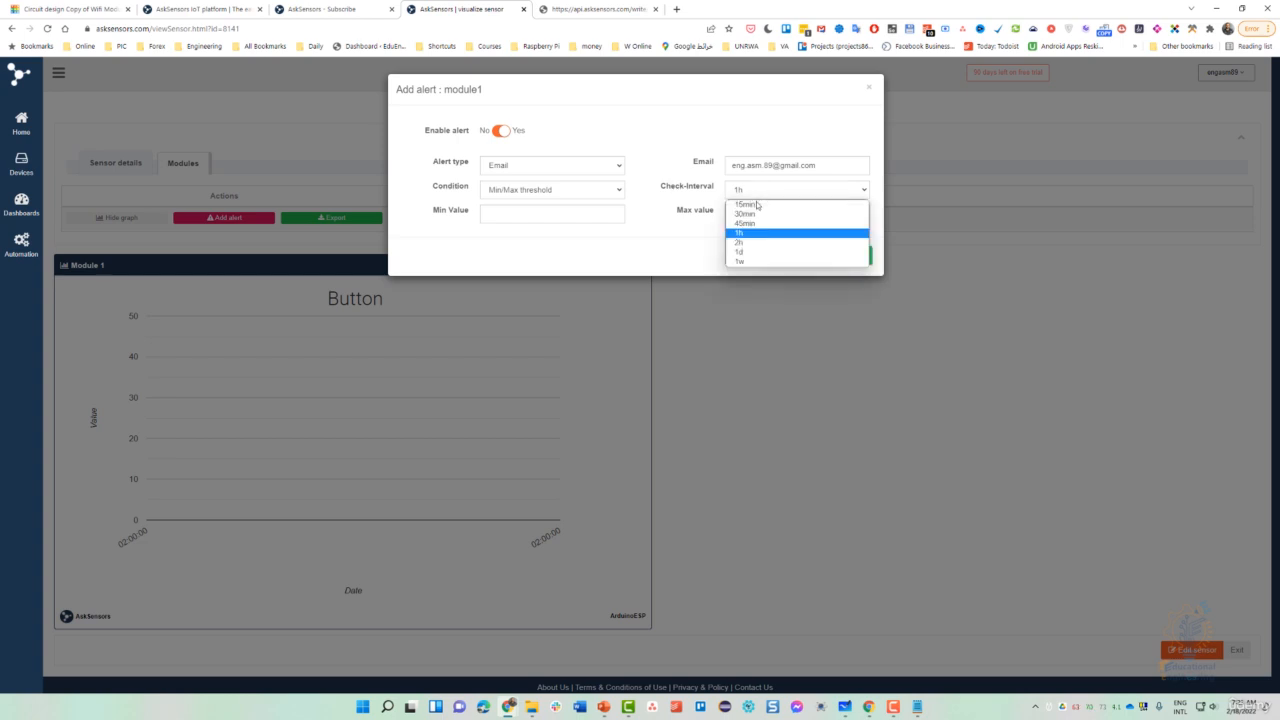
pyautogui.click(738, 211)
pyautogui.doubleClick(727, 216)
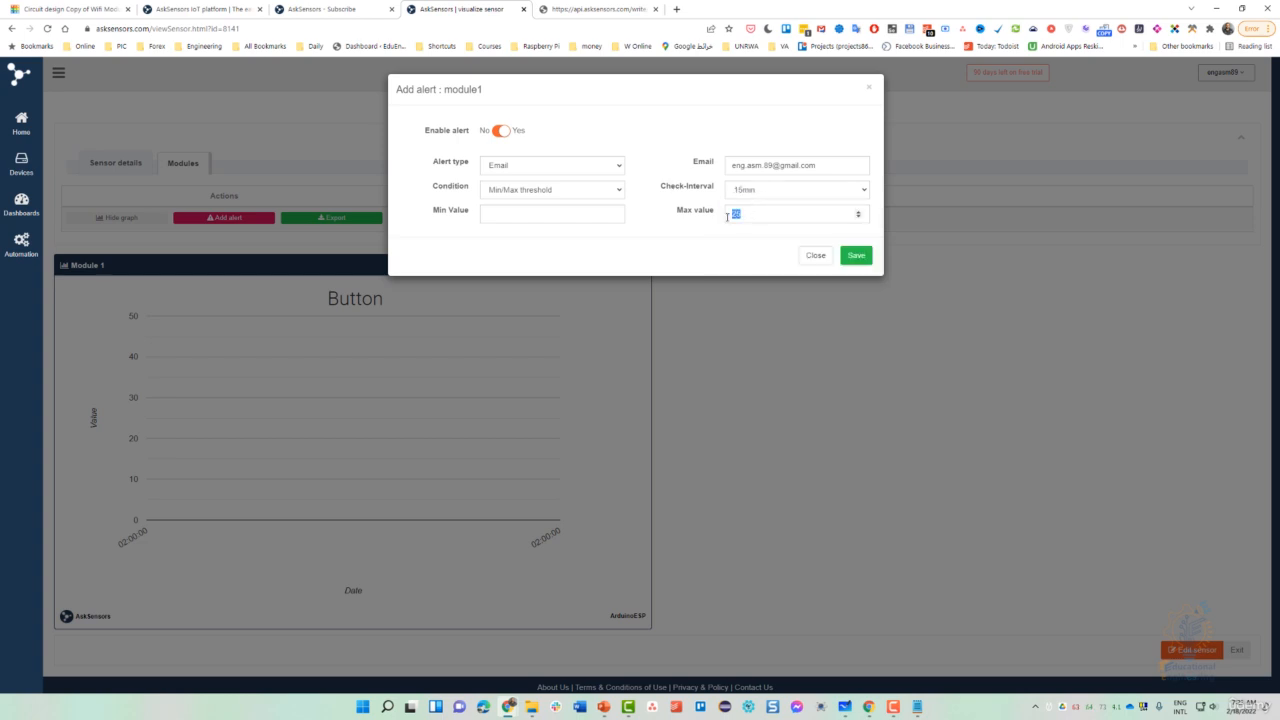
pyautogui.write('1')
pyautogui.click(857, 257)
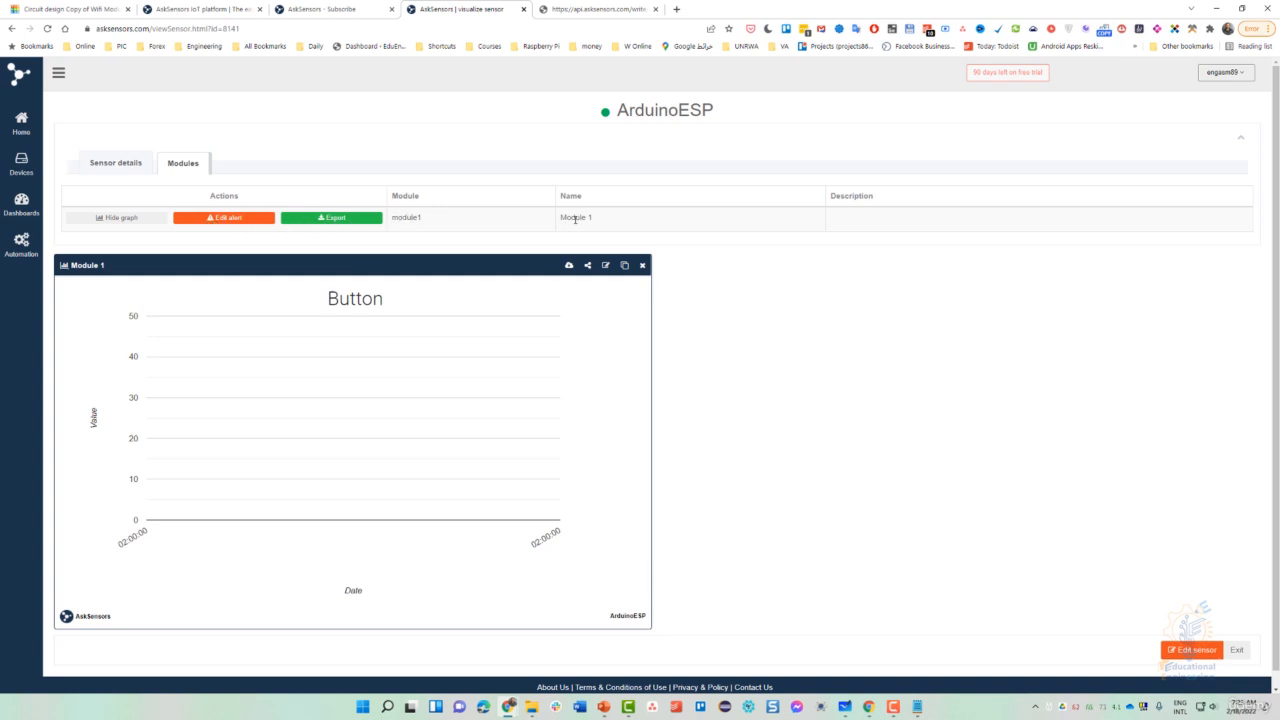
# - Review ArduinoESP's details and API key, then return to the Modules tab with module1's Button graph
pyautogui.click(131, 165)
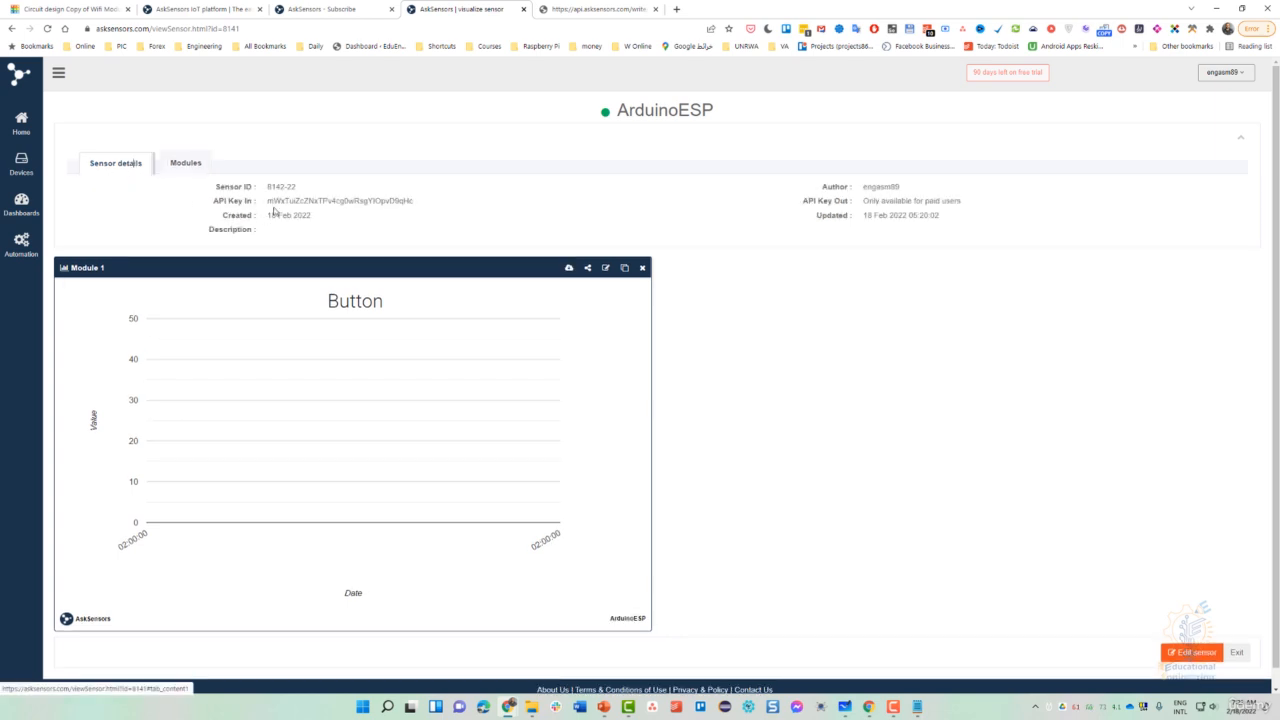
pyautogui.scroll(-1, 264, 236)
pyautogui.scroll(1, 306, 228)
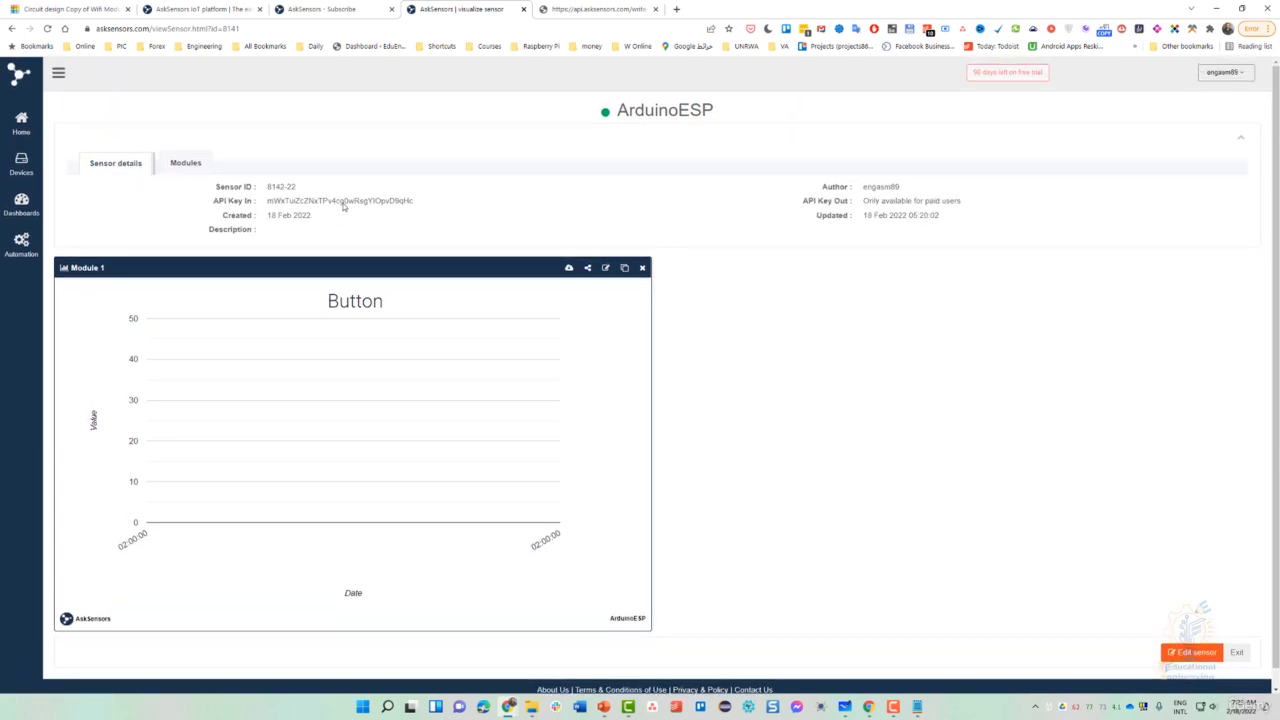
pyautogui.doubleClick(338, 200)
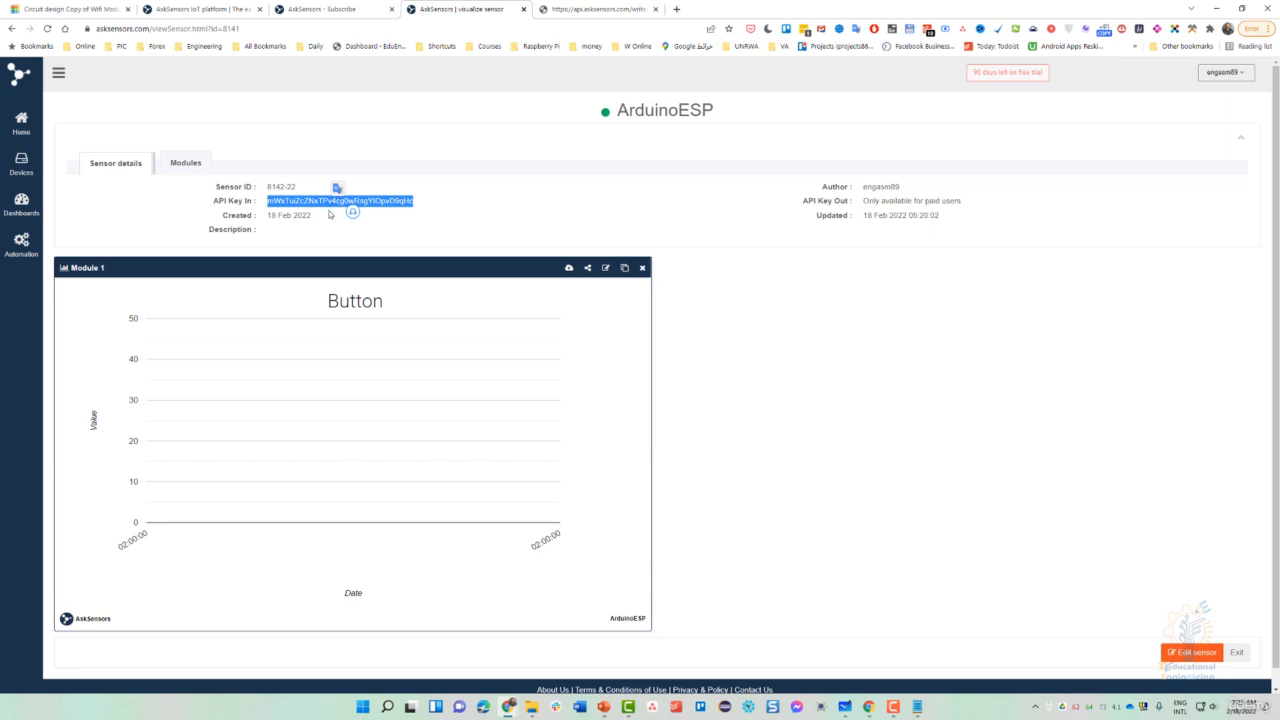
pyautogui.click(188, 168)
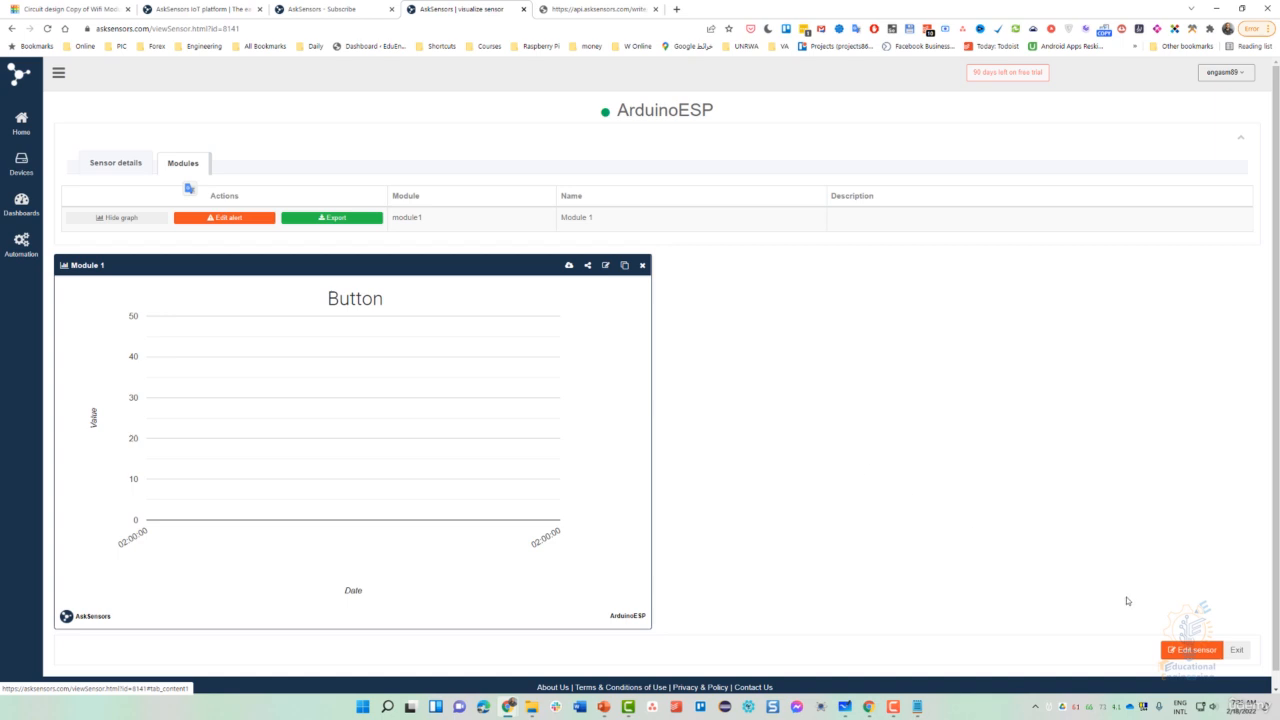
# - Add module2 to ArduinoESP, rename it Analog, and save the sensor
pyautogui.click(1198, 650)
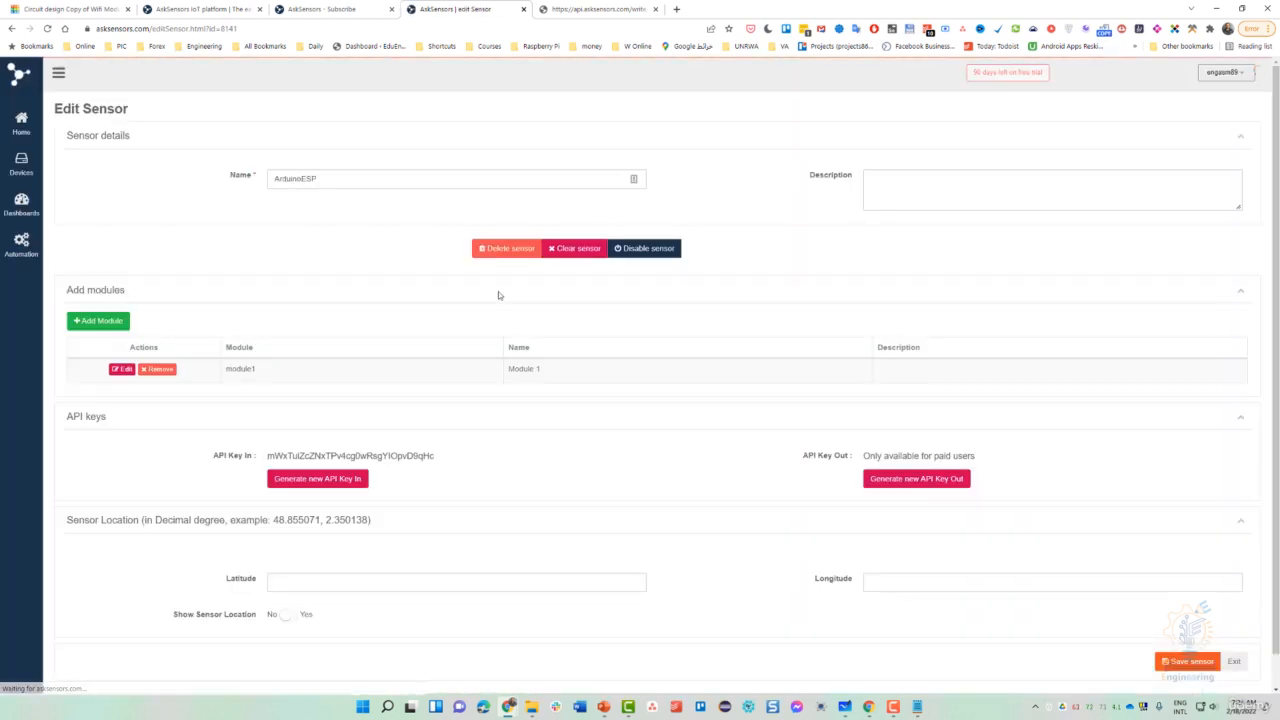
pyautogui.click(106, 324)
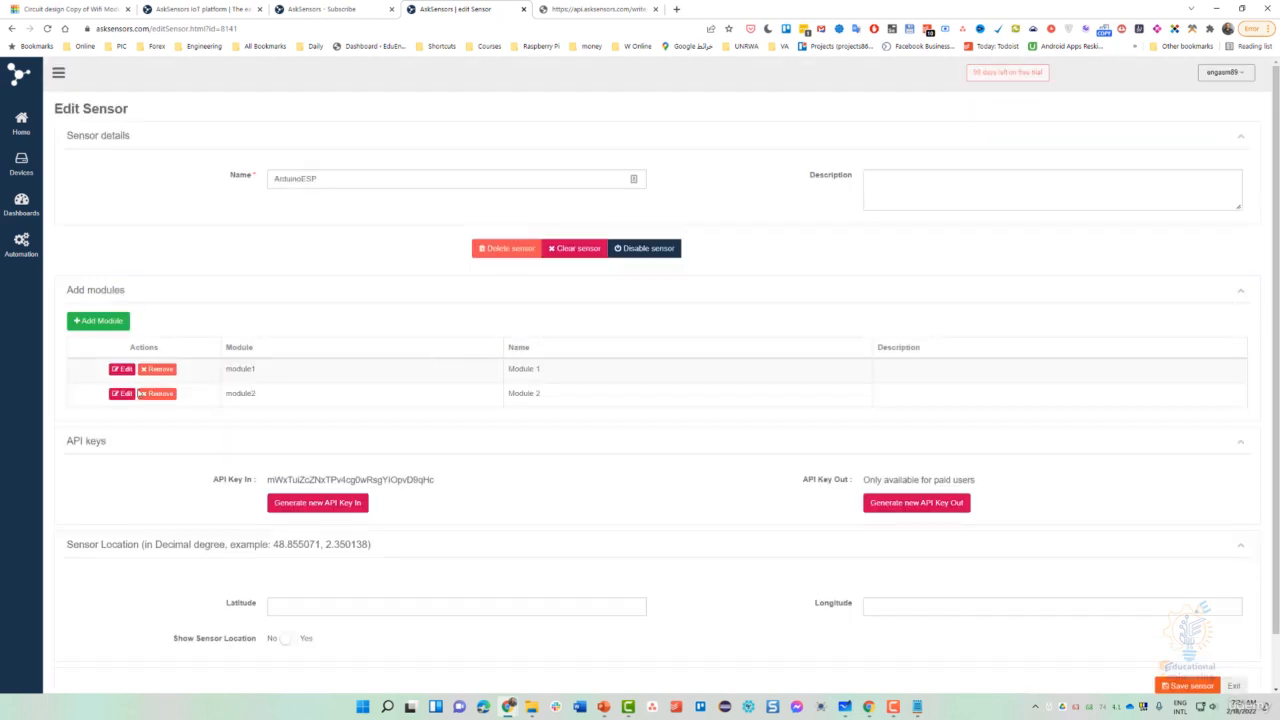
pyautogui.click(120, 394)
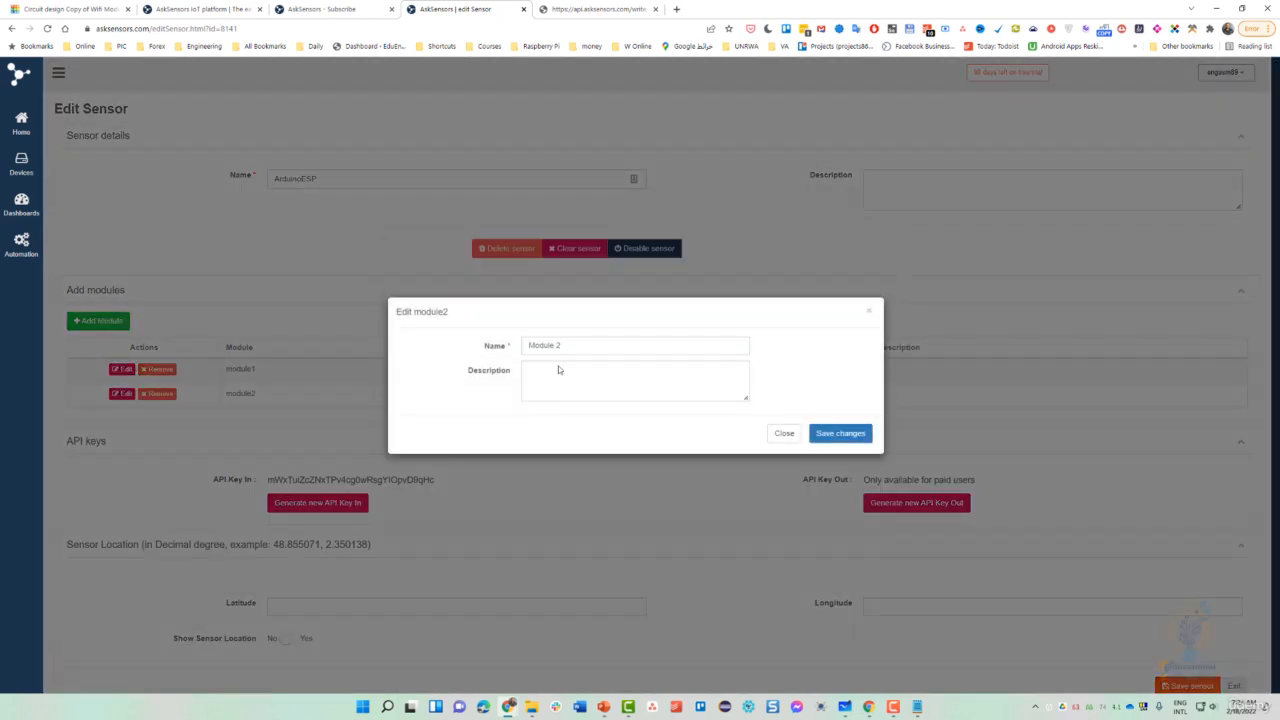
pyautogui.tripleClick(570, 352)
pyautogui.write('Analog')
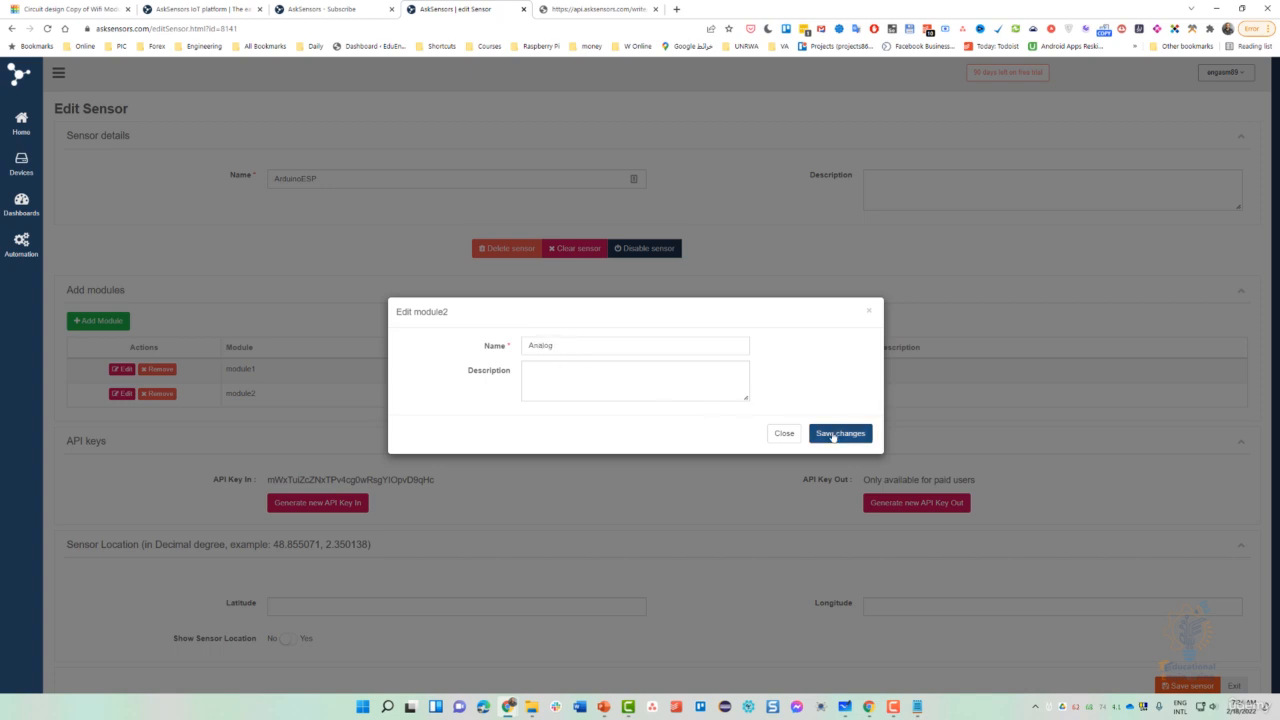
pyautogui.click(831, 434)
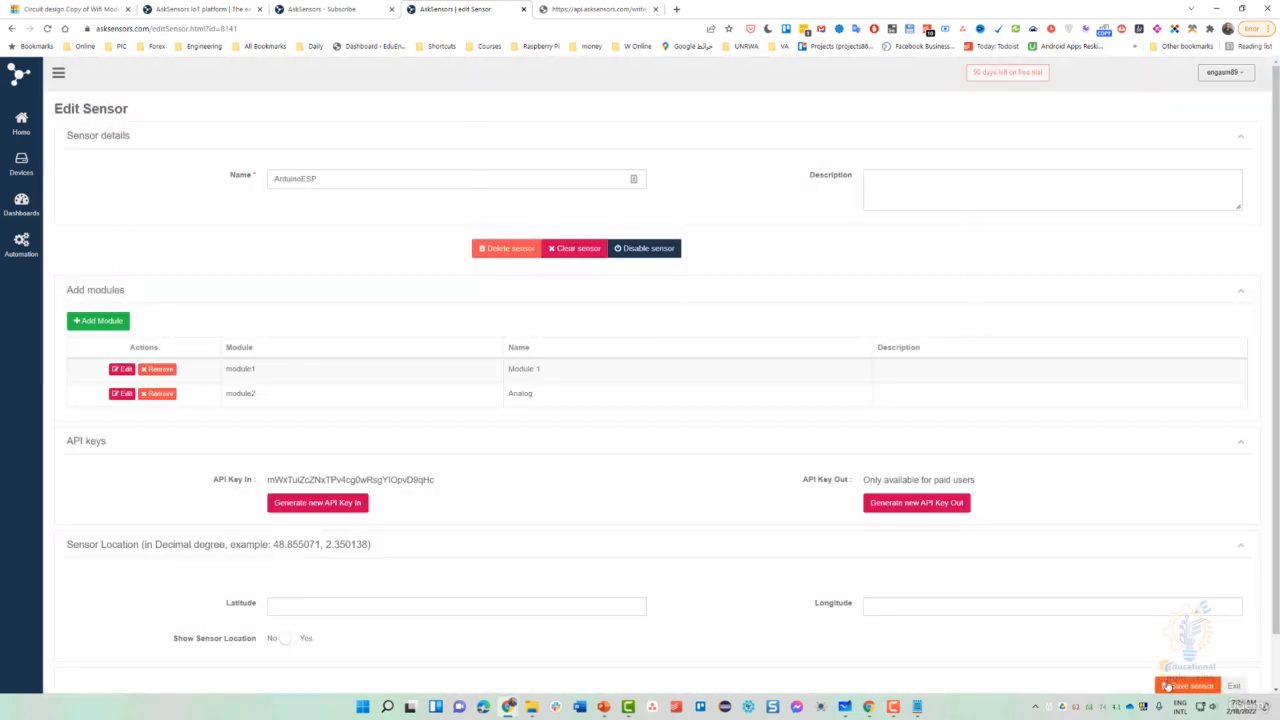
pyautogui.click(1170, 685)
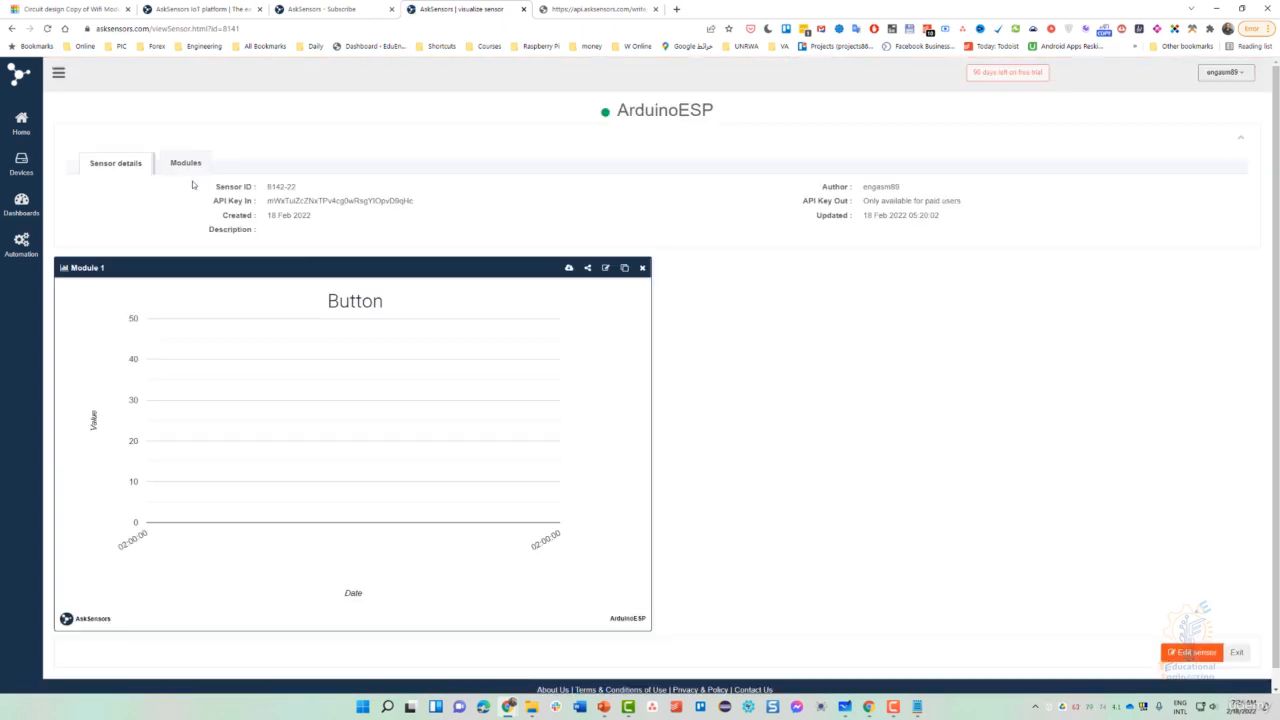
# - Start a graph for the Analog module as a Gauge with unit C
pyautogui.click(188, 164)
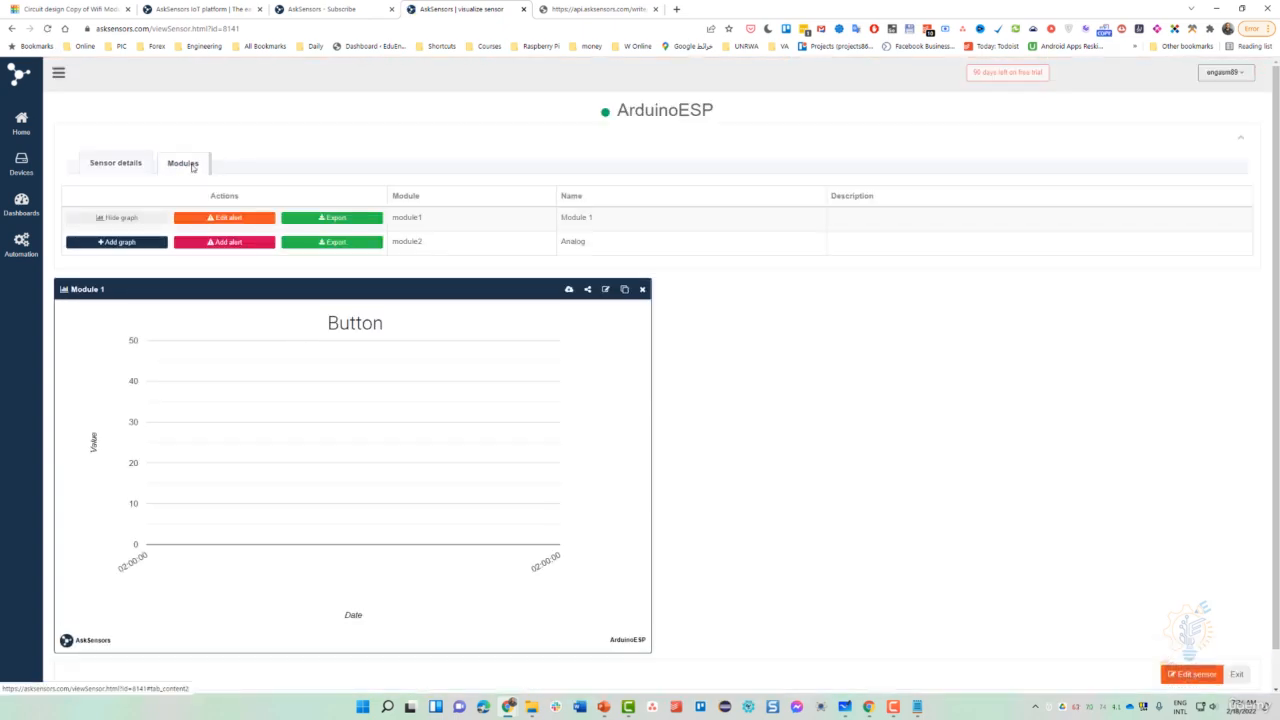
pyautogui.click(133, 246)
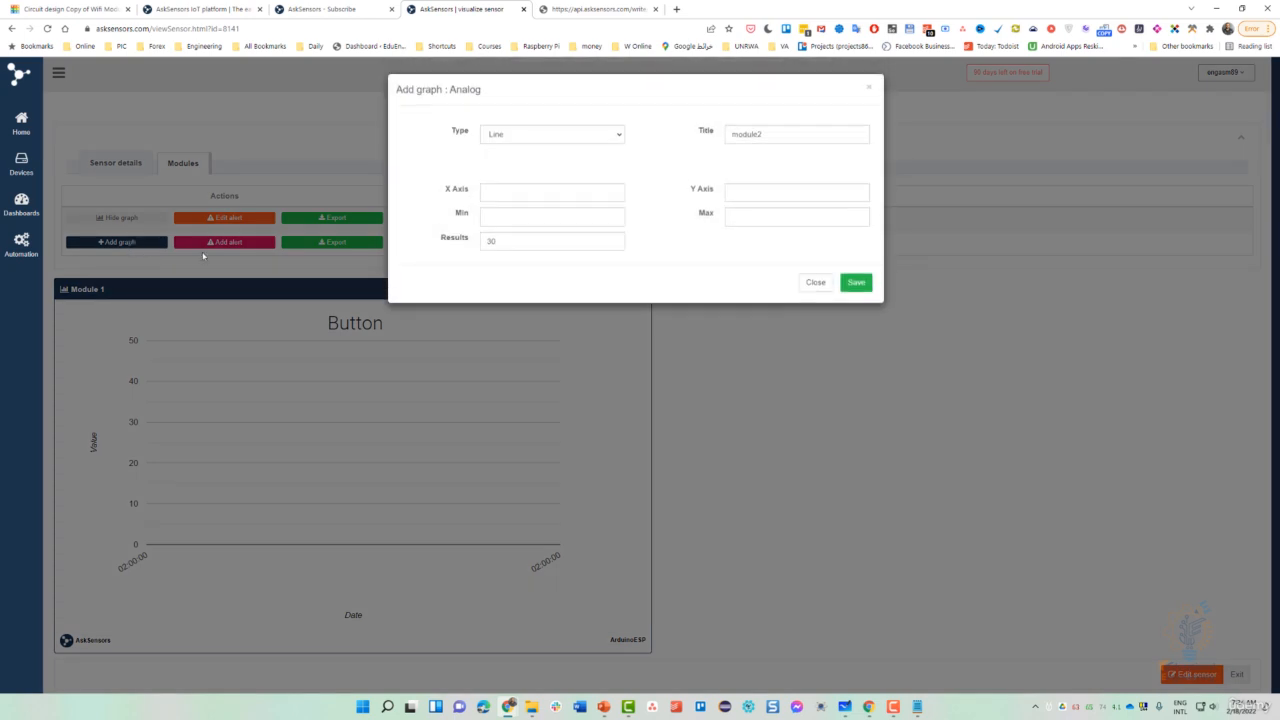
pyautogui.click(516, 136)
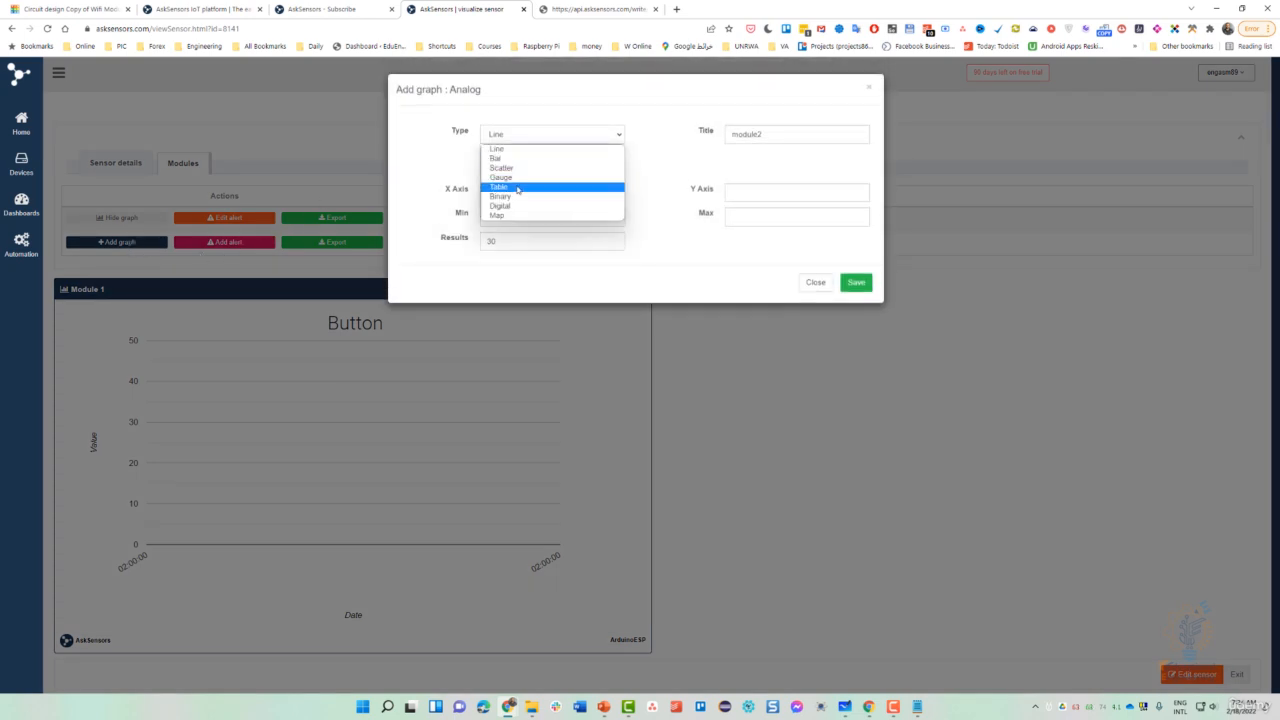
pyautogui.click(520, 178)
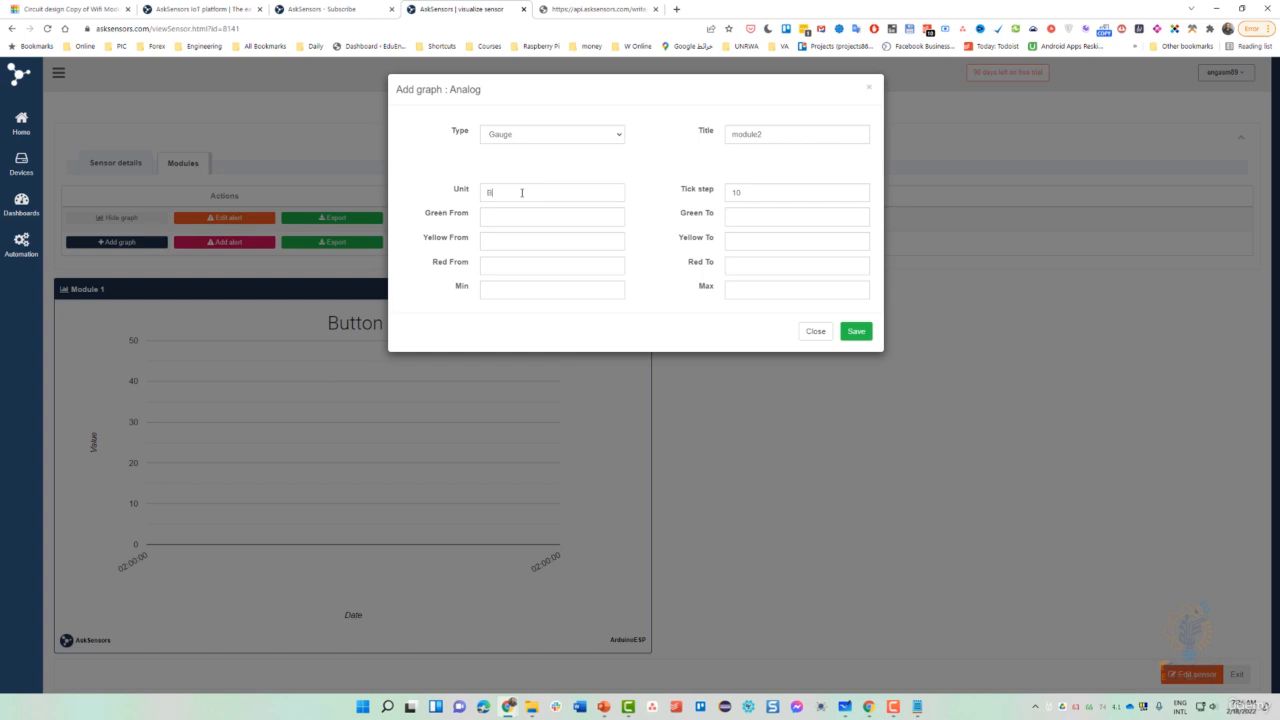
pyautogui.doubleClick(521, 192)
pyautogui.write('C')
# - Fill in the gauge's green, yellow and red colour range values
pyautogui.click(506, 265)
pyautogui.write('20')
pyautogui.click(516, 290)
pyautogui.click(743, 217)
pyautogui.write('19')
pyautogui.write('39')
pyautogui.click(736, 266)
pyautogui.write('10')
pyautogui.write('100')
# - Title the gauge Temp Sensor and save it
pyautogui.click(738, 133)
pyautogui.doubleClick(738, 133)
pyautogui.write('S')
pyautogui.write('Temp Se')
pyautogui.write('nsor')
pyautogui.click(856, 332)
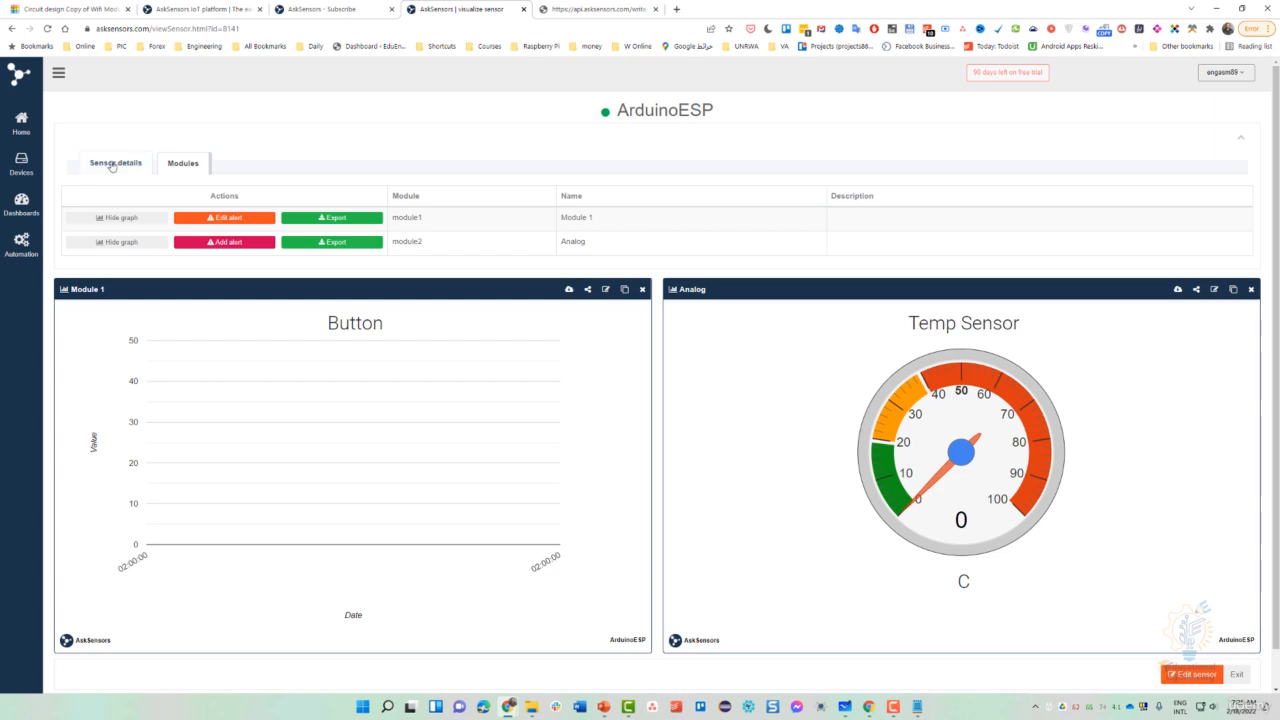
# - Edit ArduinoESP and paste the example latitude 48.855071
pyautogui.click(112, 166)
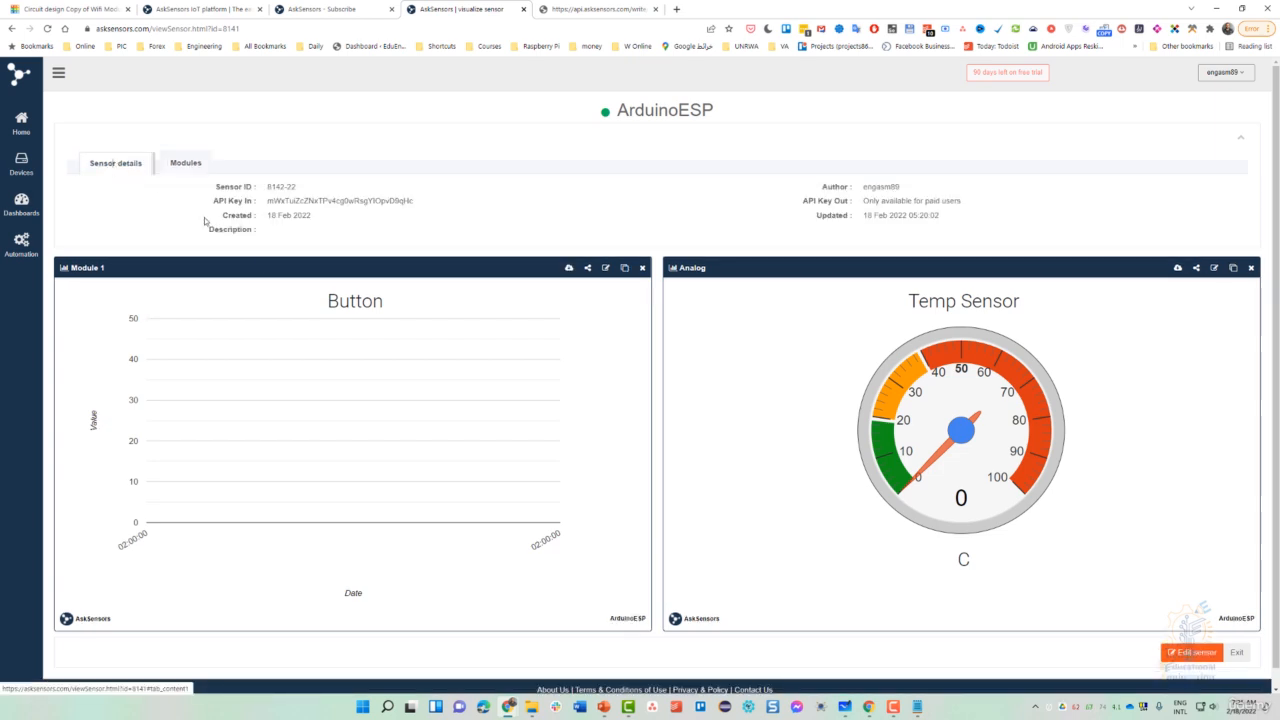
pyautogui.scroll(-2, 714, 463)
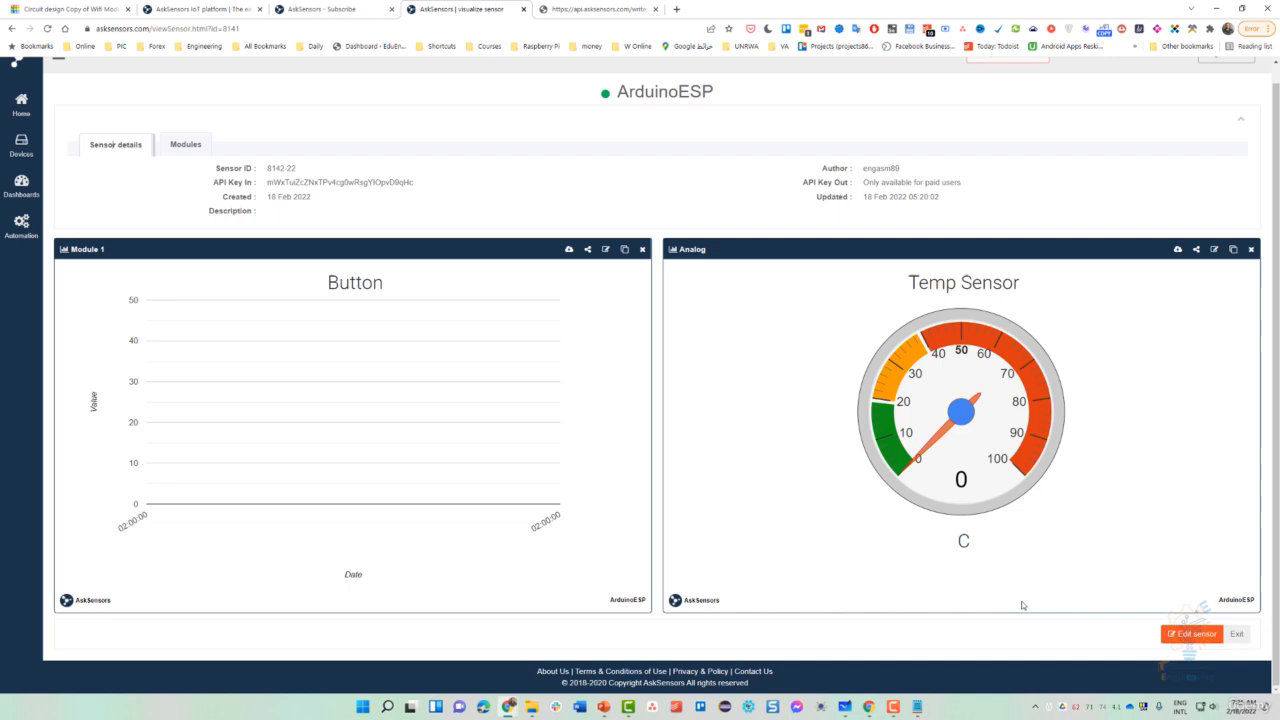
pyautogui.click(1190, 634)
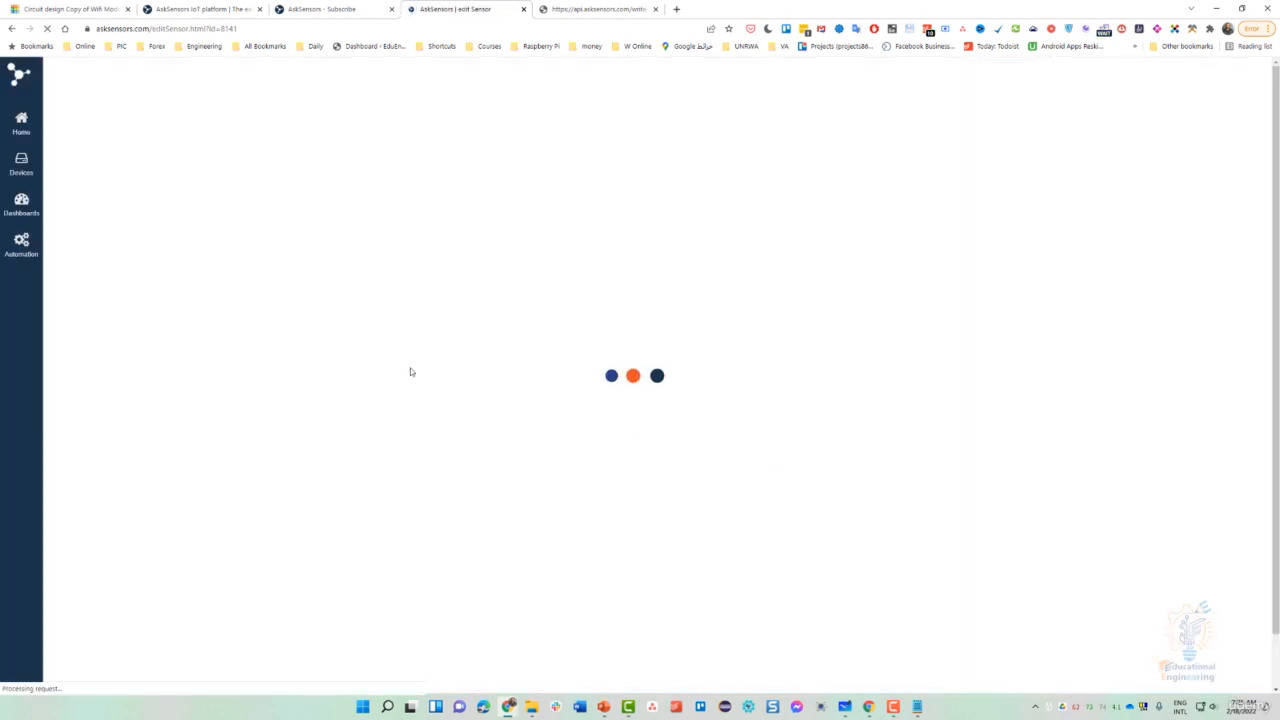
pyautogui.scroll(-2, 393, 437)
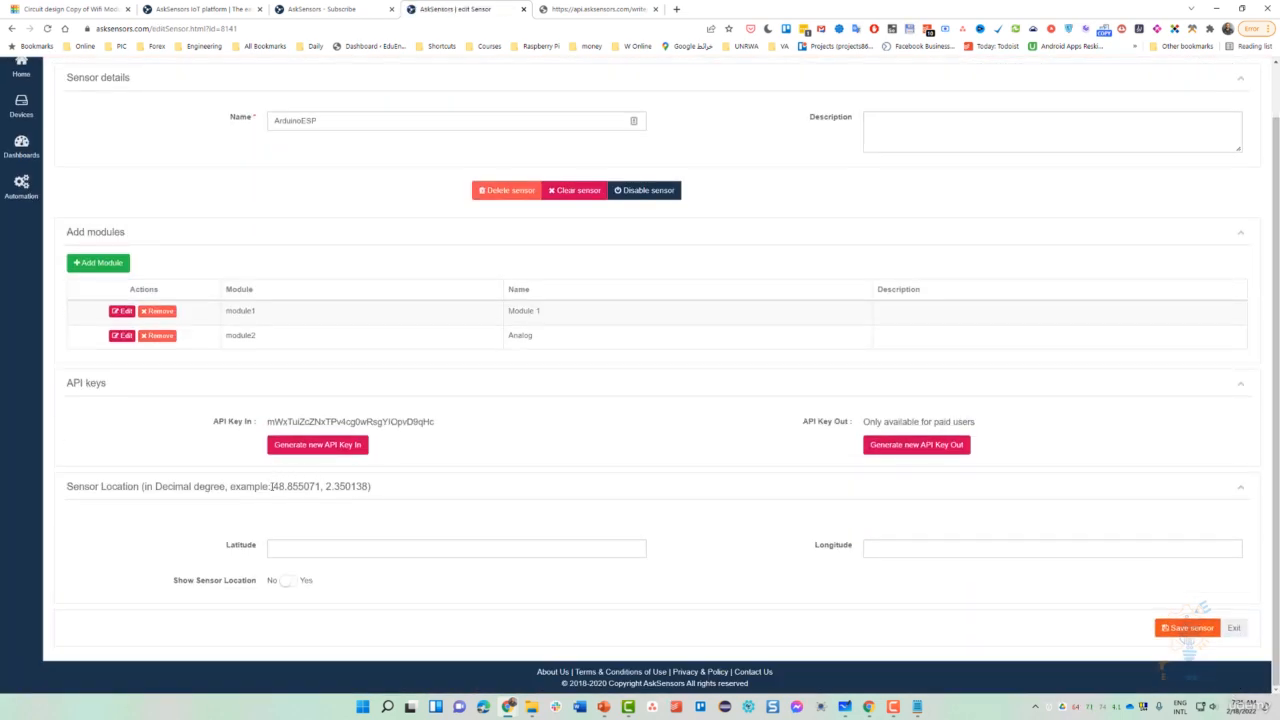
pyautogui.moveTo(276, 486); pyautogui.dragTo(370, 487)
pyautogui.click(318, 544)
pyautogui.write('48.855071')
# - Paste longitude 2.350138, set Show Sensor Location to Yes, and save the sensor
pyautogui.hotkey('ctrl', 'c')
pyautogui.click(920, 554)
pyautogui.hotkey('ctrl', 'v')
pyautogui.click(288, 581)
pyautogui.click(1200, 630)
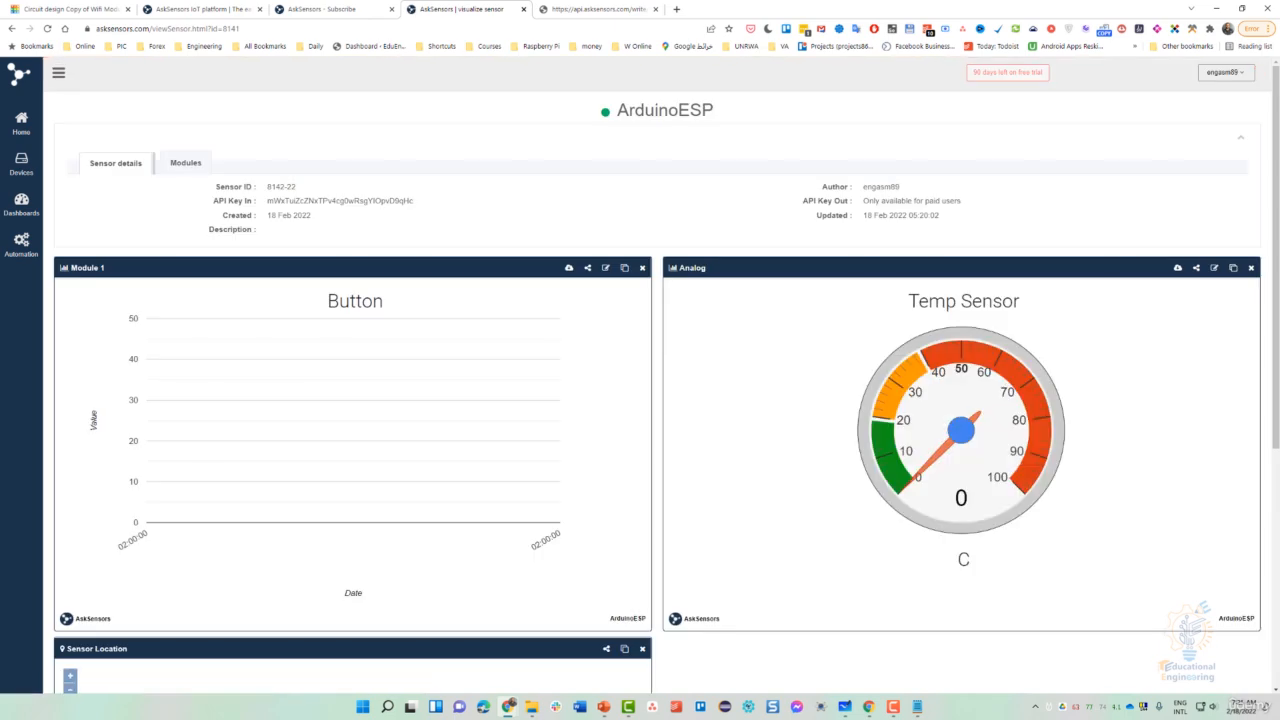
# - Scroll to the Sensor Location map, then zoom and pan it onto the marker near Paris
pyautogui.scroll(-4, 481, 452)
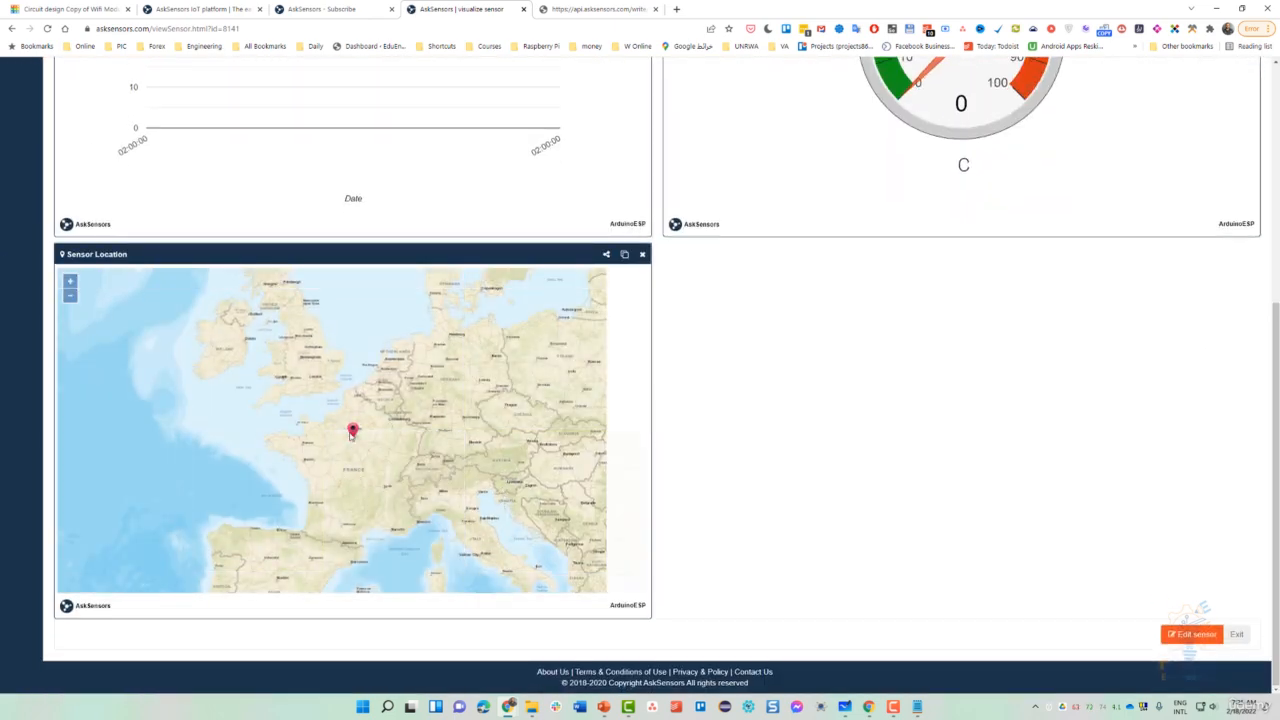
pyautogui.scroll(4, 714, 486)
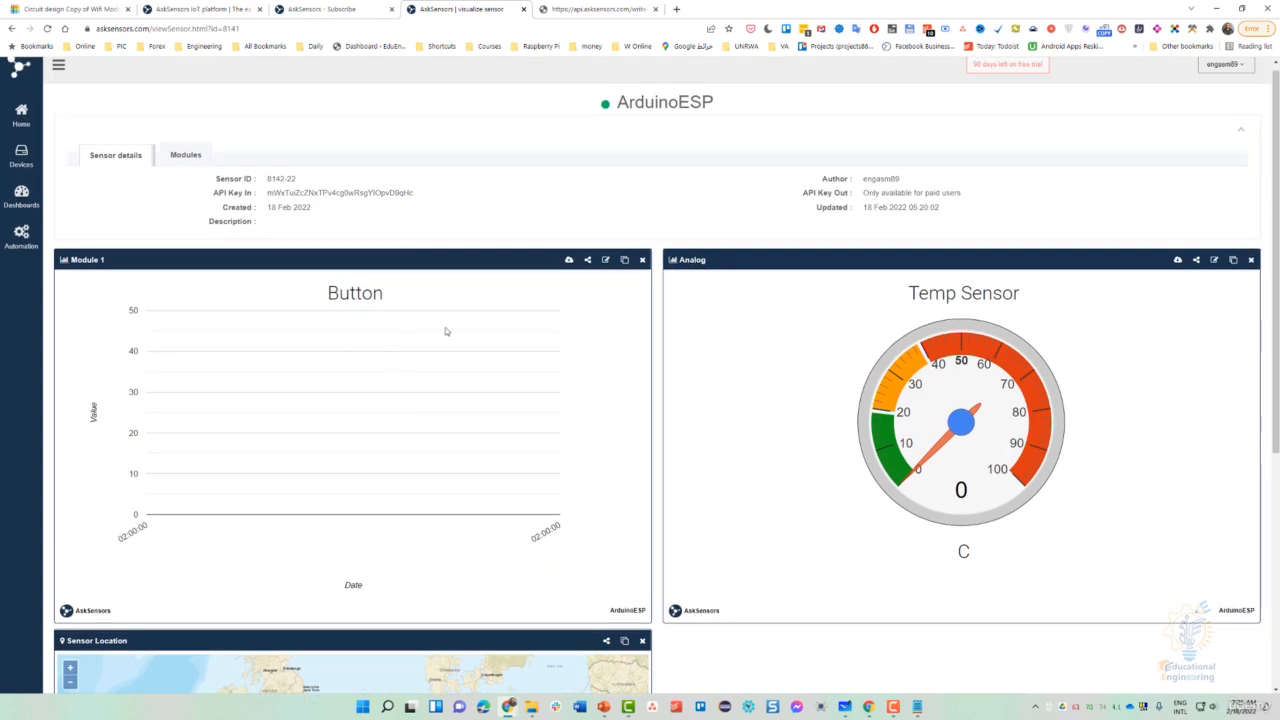
pyautogui.scroll(-3, 395, 233)
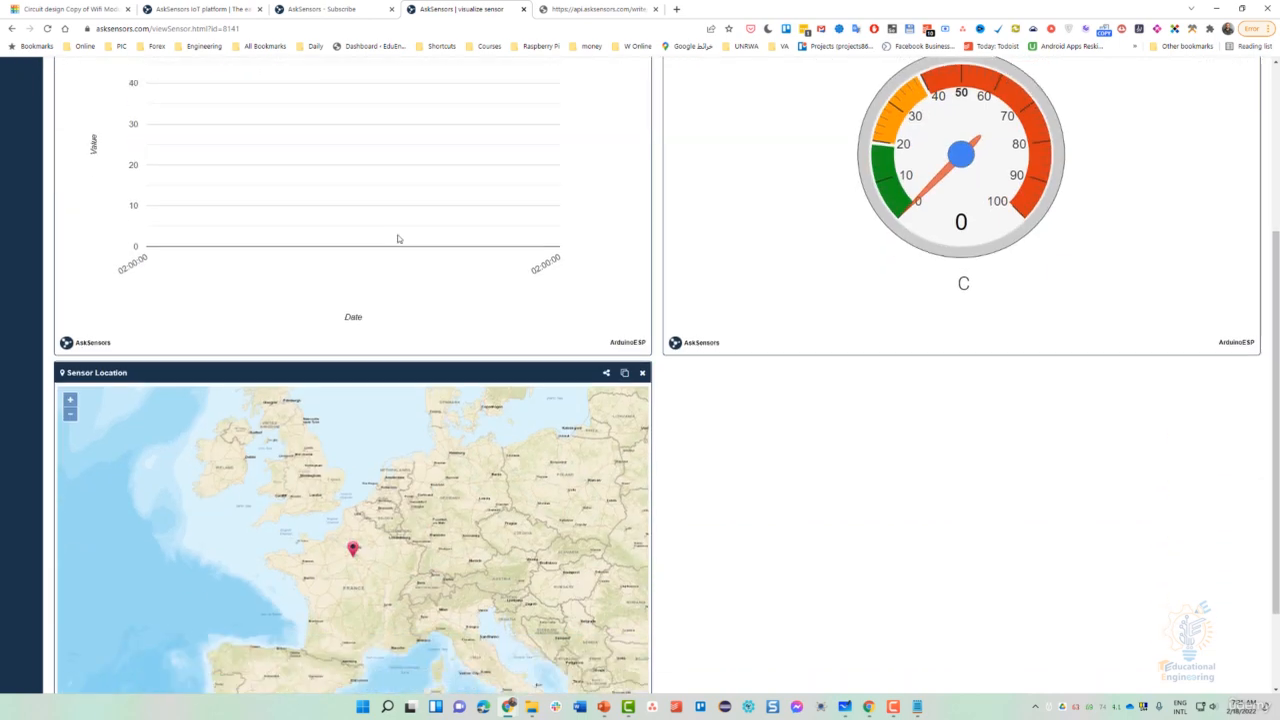
pyautogui.scroll(-2, 620, 290)
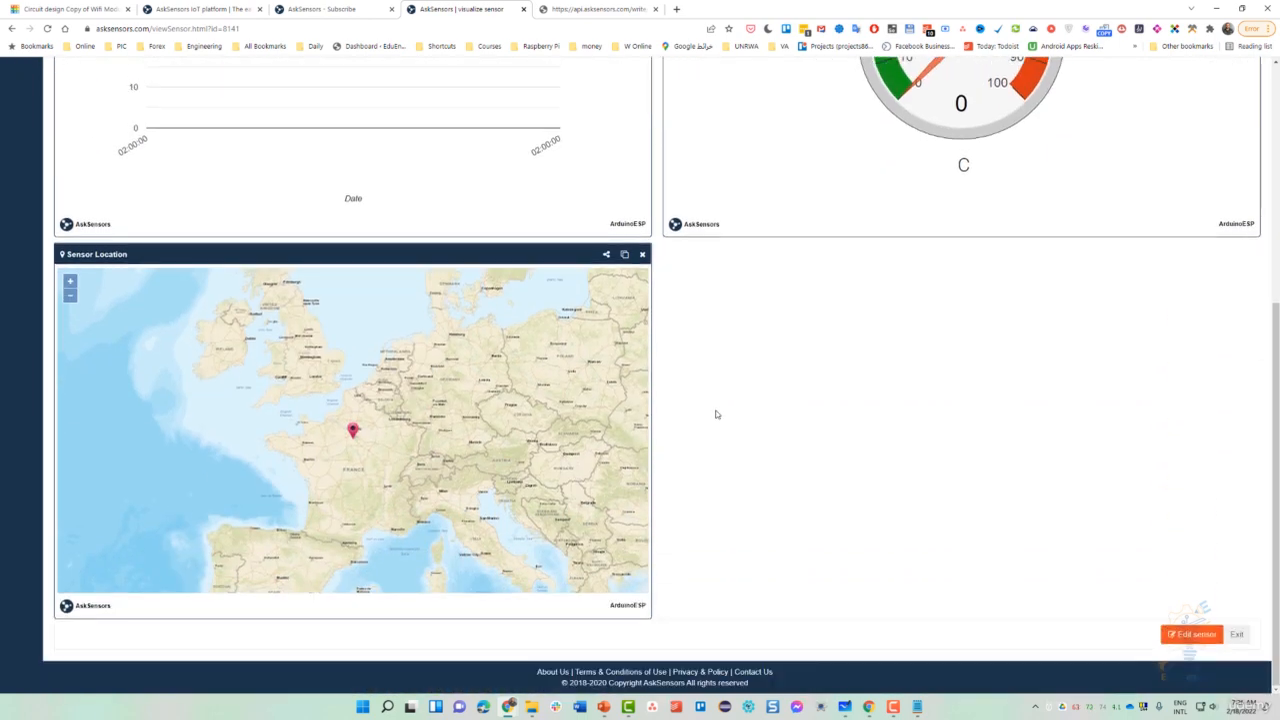
pyautogui.scroll(2, 716, 412)
pyautogui.scroll(2, 719, 414)
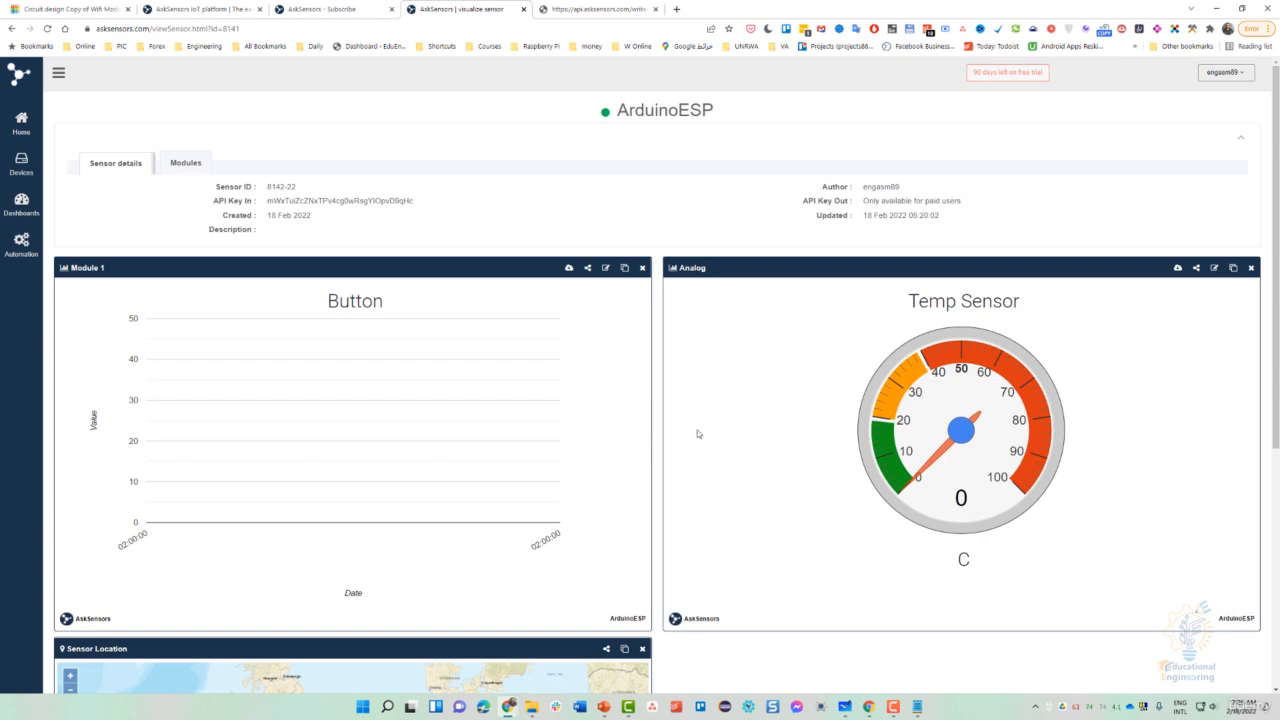
pyautogui.scroll(-3, 753, 457)
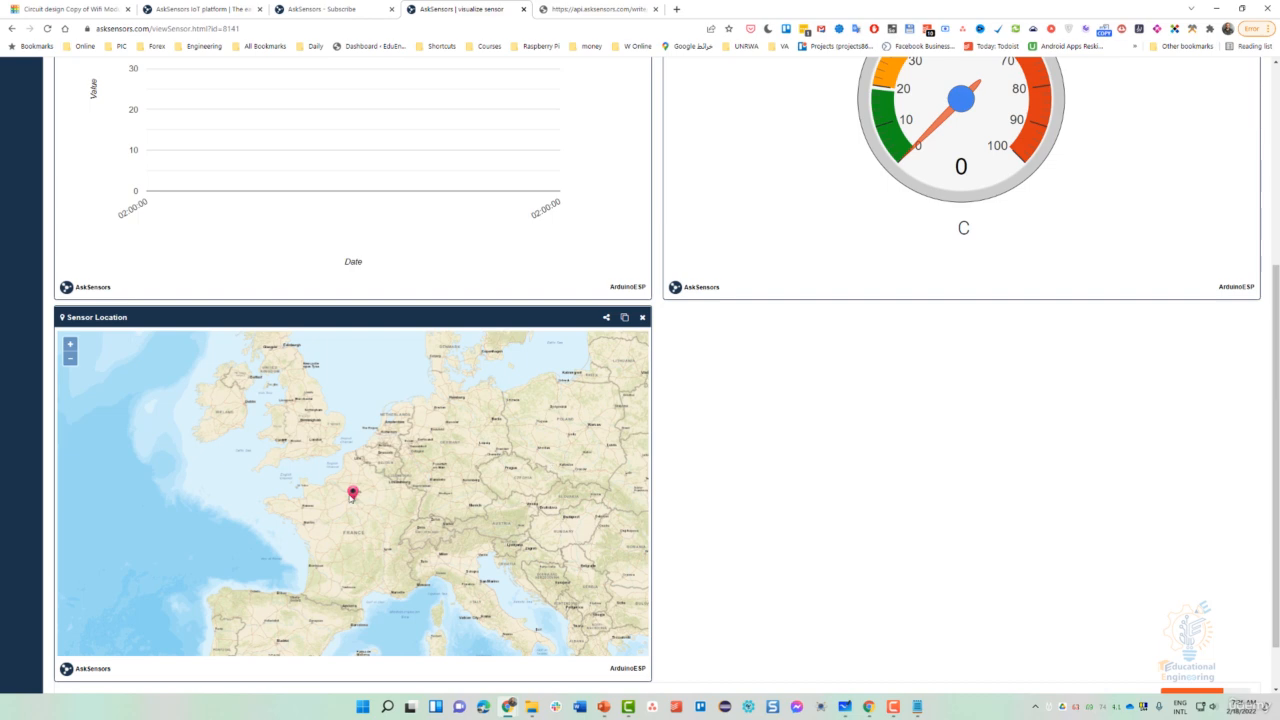
pyautogui.scroll(6, 350, 500)
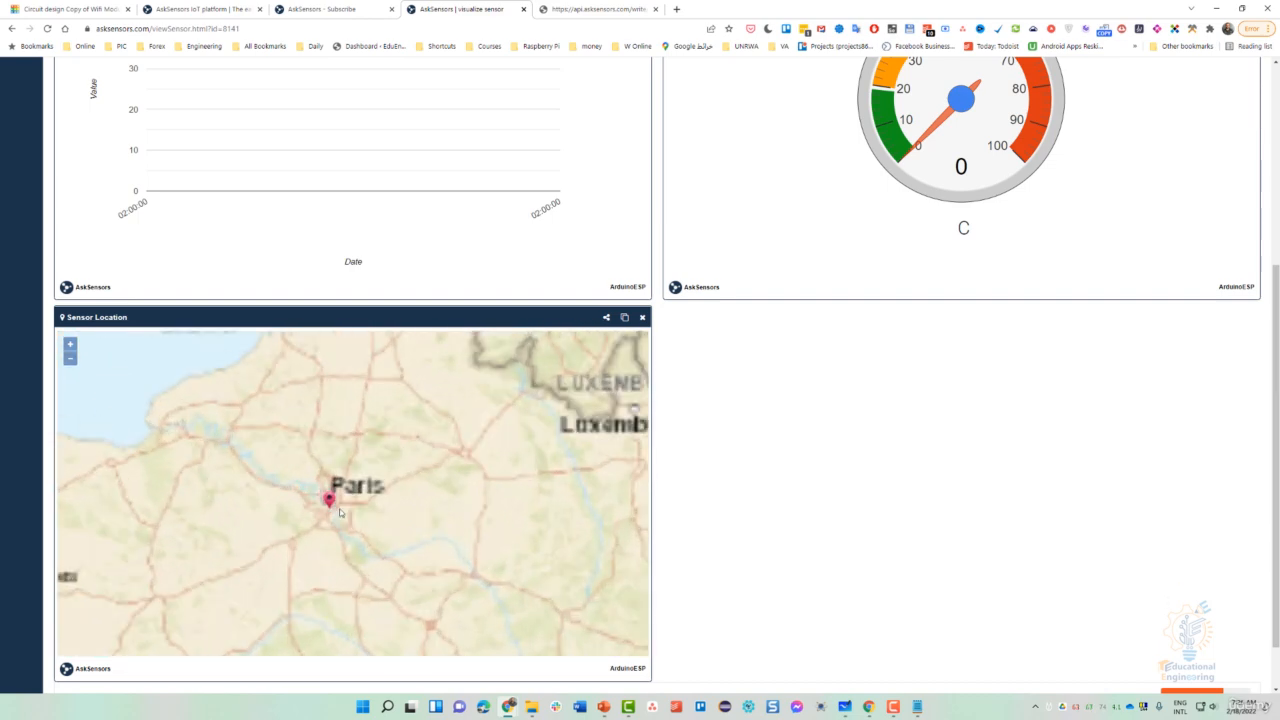
pyautogui.scroll(4, 292, 523)
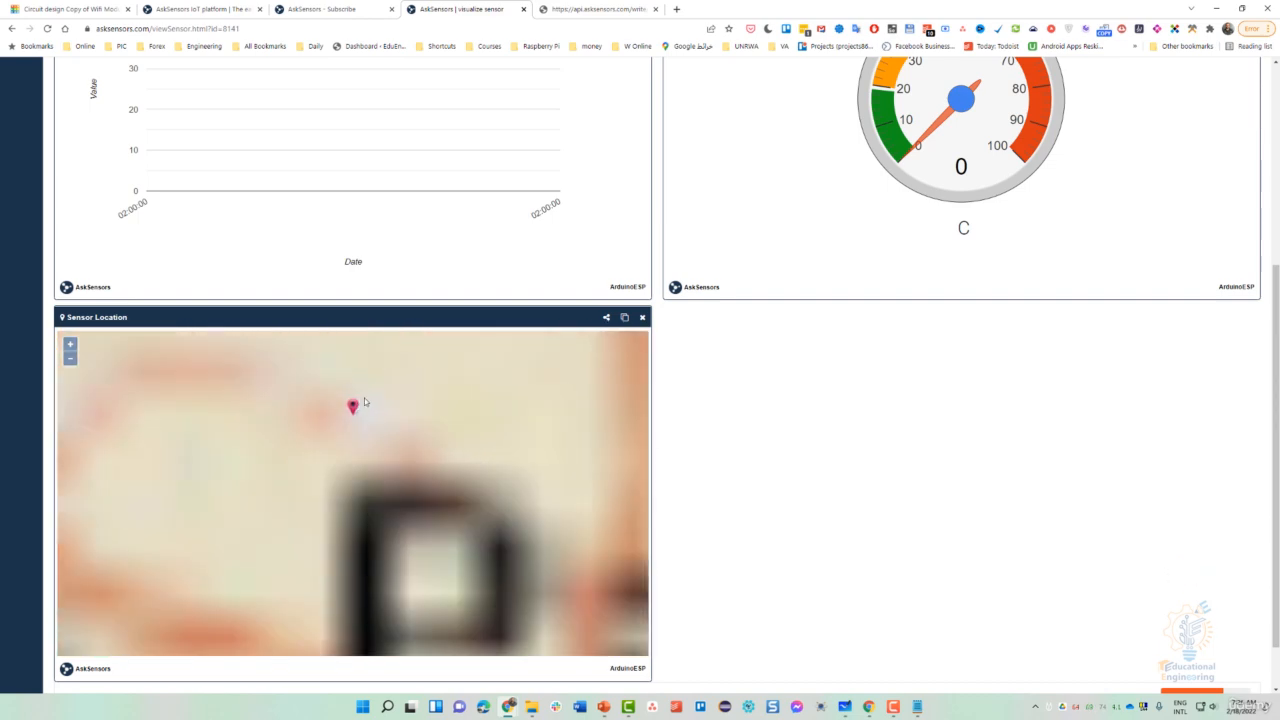
pyautogui.scroll(2, 327, 435)
pyautogui.moveTo(374, 377)
pyautogui.mouseDown()
pyautogui.moveTo(329, 540)
pyautogui.moveTo(271, 649)
pyautogui.mouseUp()
pyautogui.scroll(3, 317, 621)
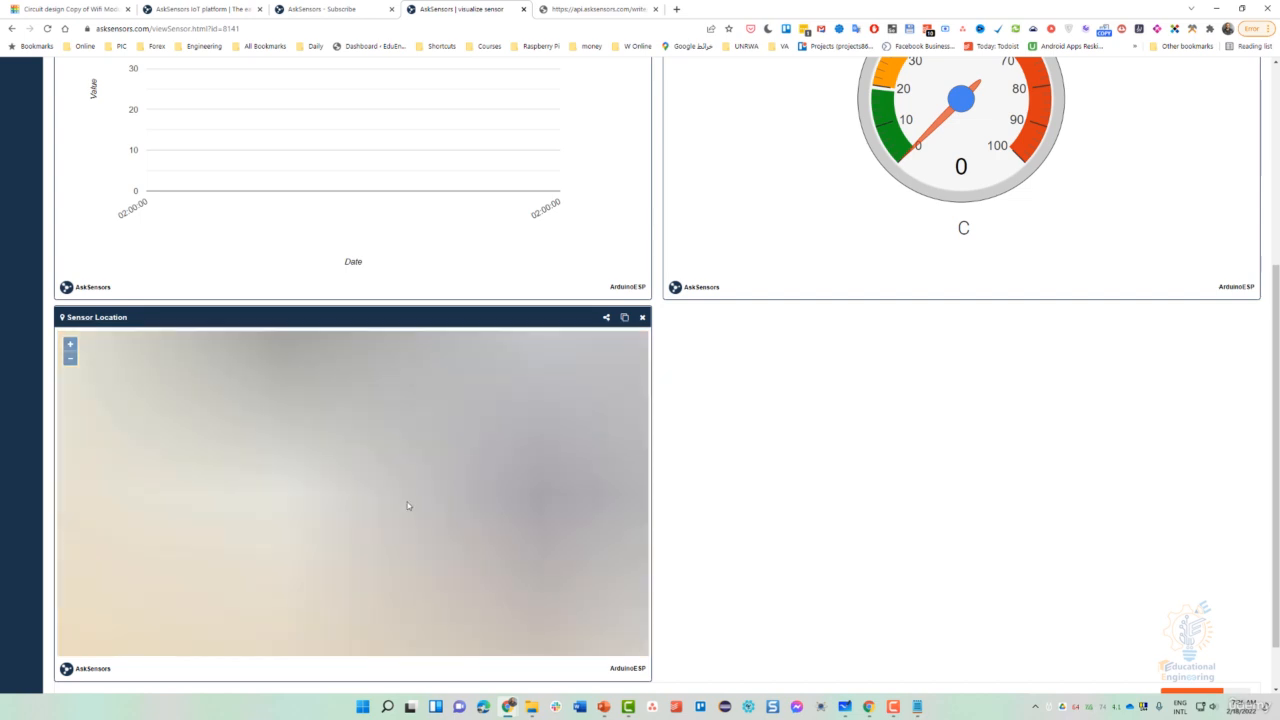
pyautogui.scroll(-3, 295, 605)
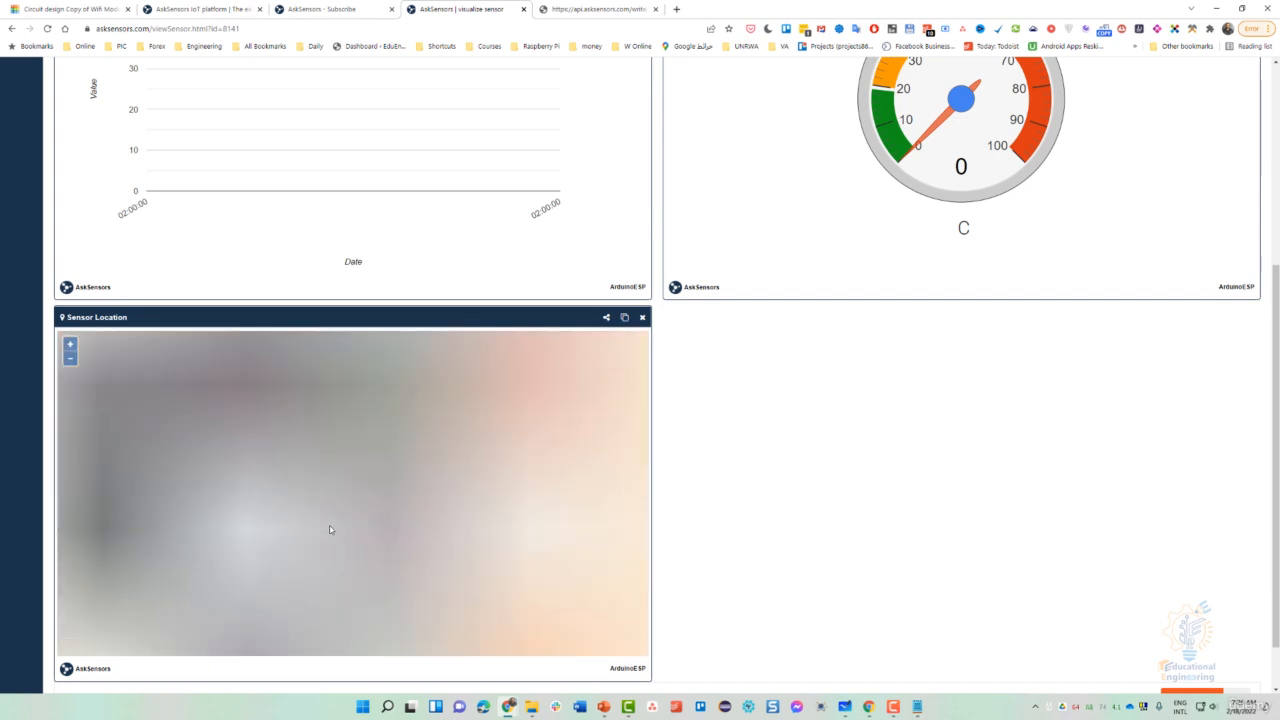
pyautogui.scroll(3, 305, 538)
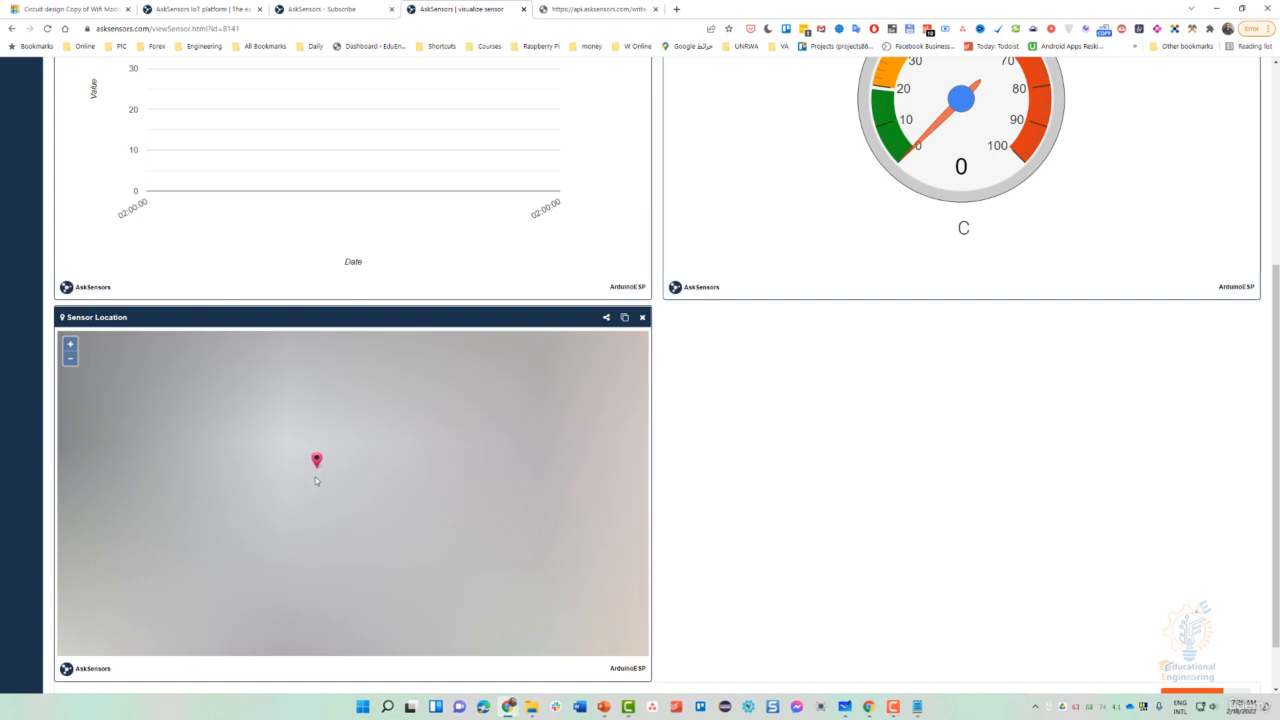
pyautogui.scroll(1, 318, 473)
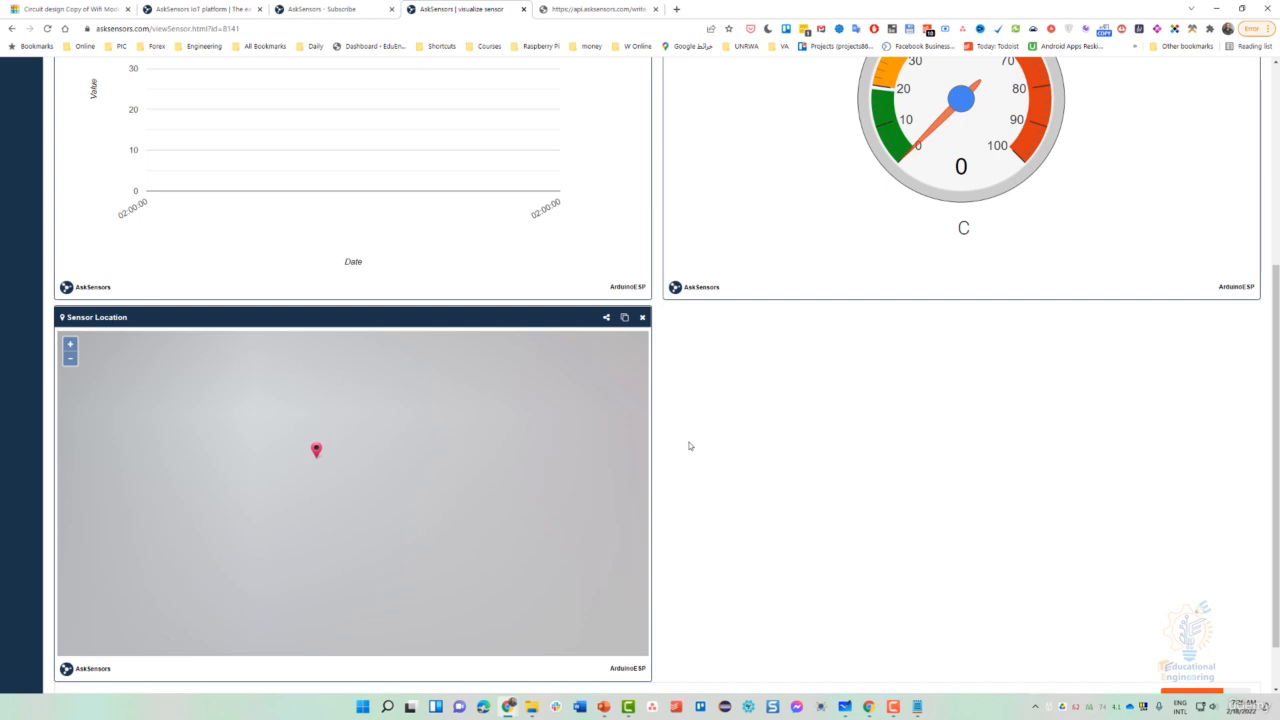
pyautogui.scroll(3, 757, 434)
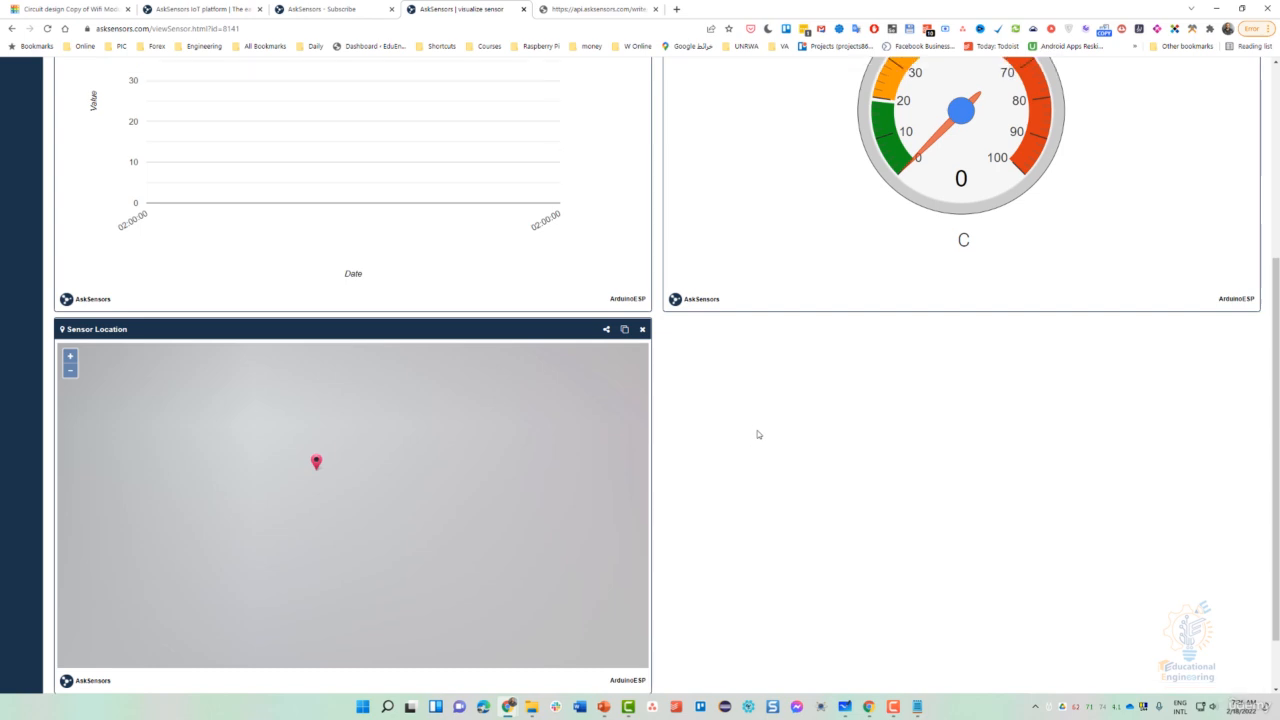